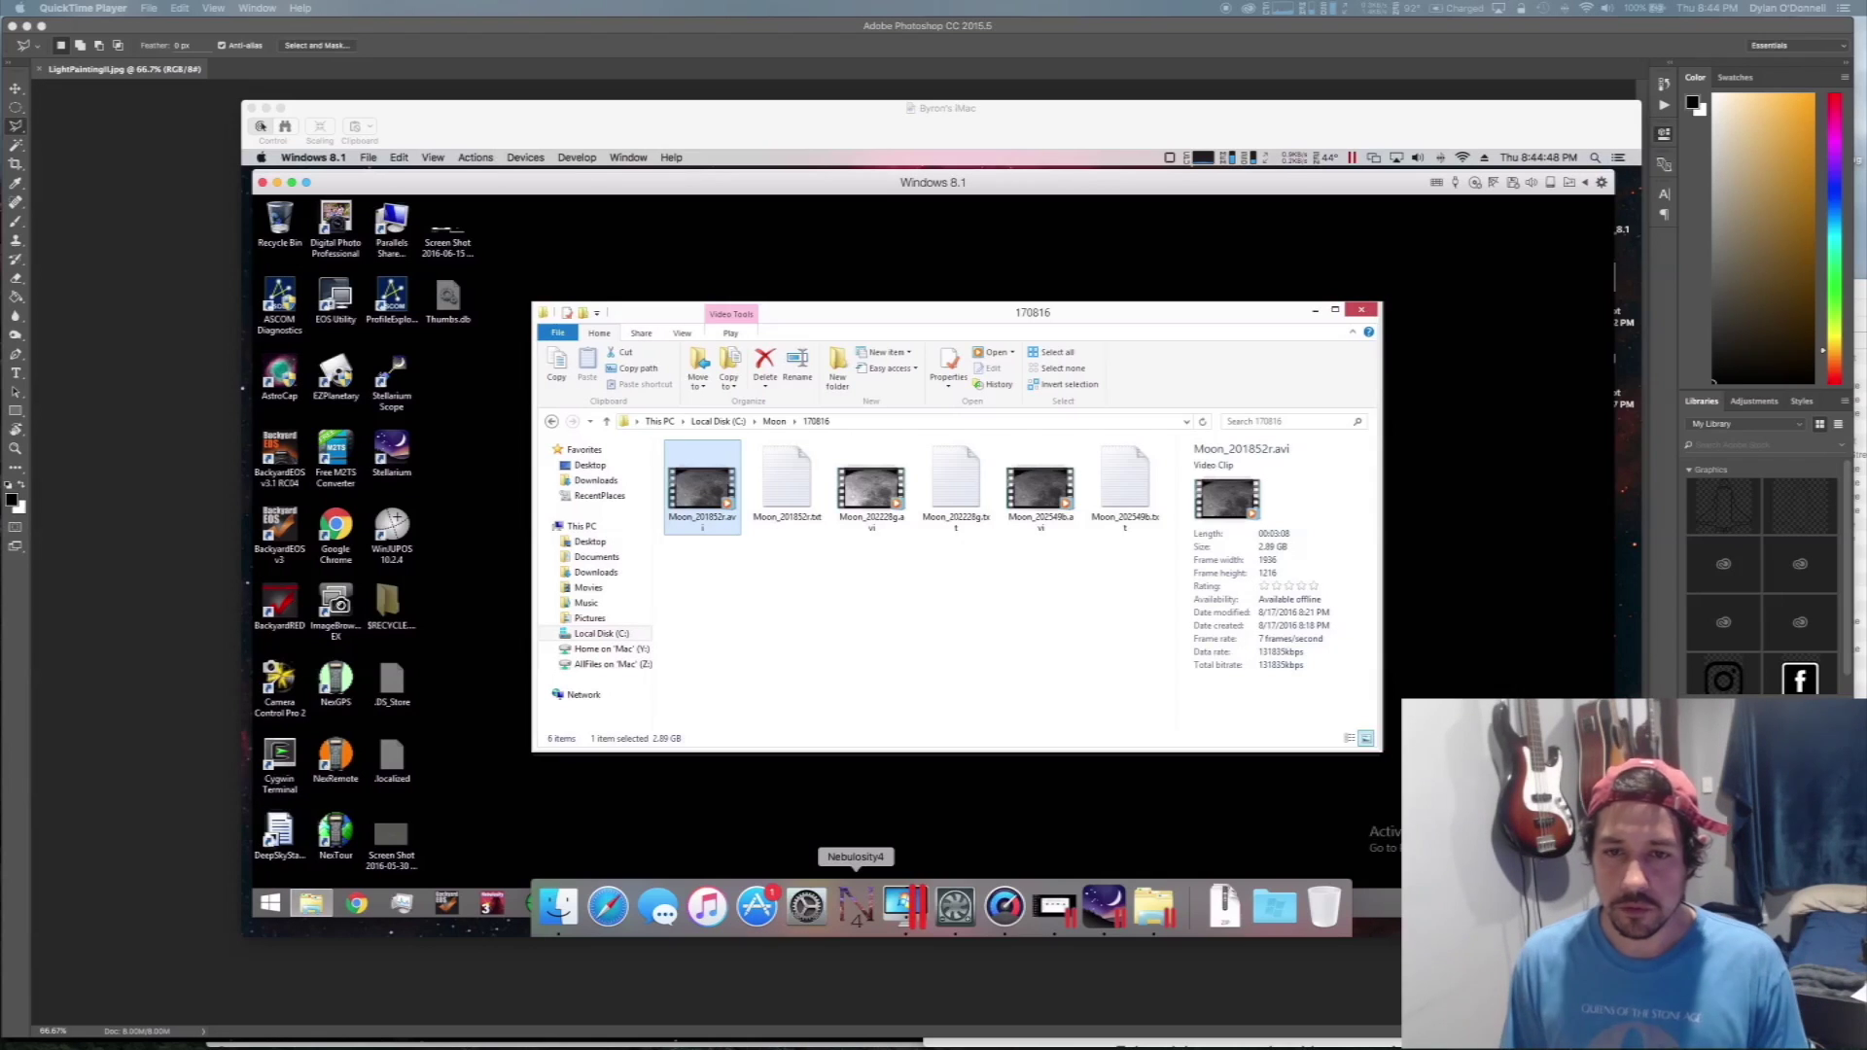
- Play the Moon_201852r.avi video on the remote desktop to preview it, then close it
click(716, 121)
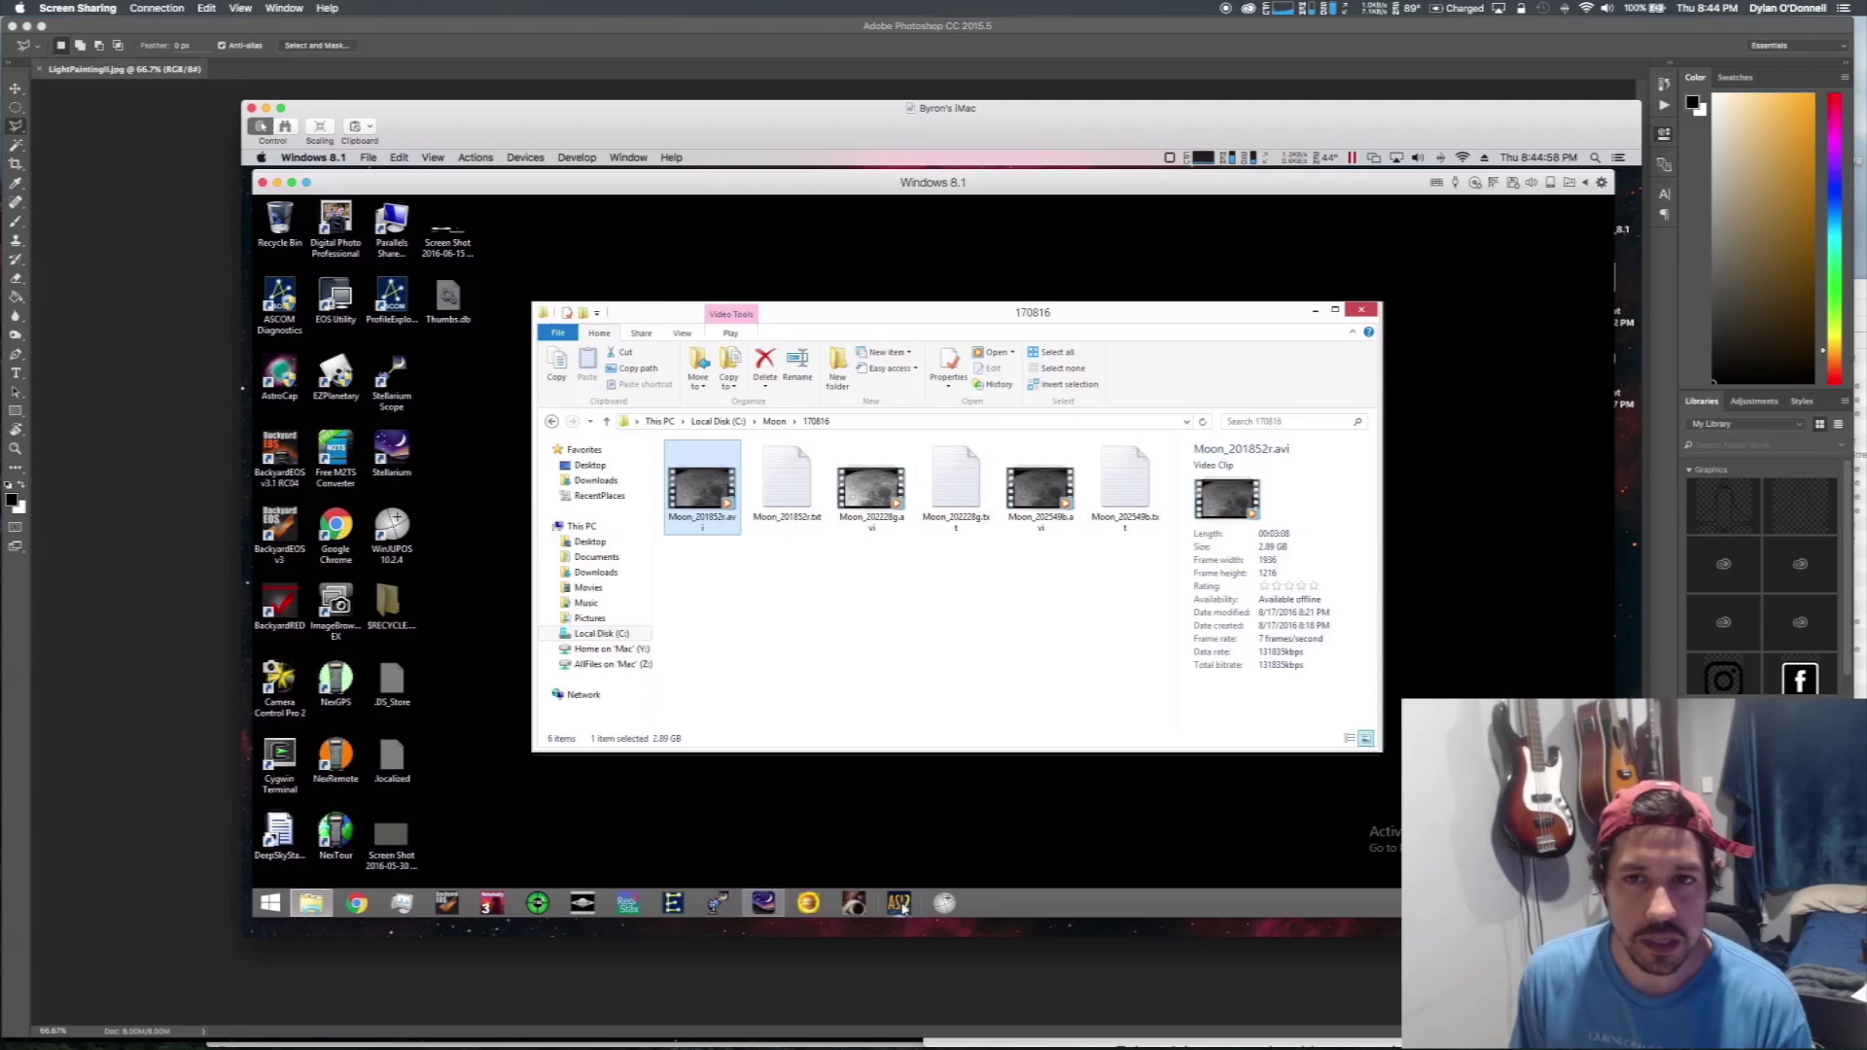
double_click(704, 486)
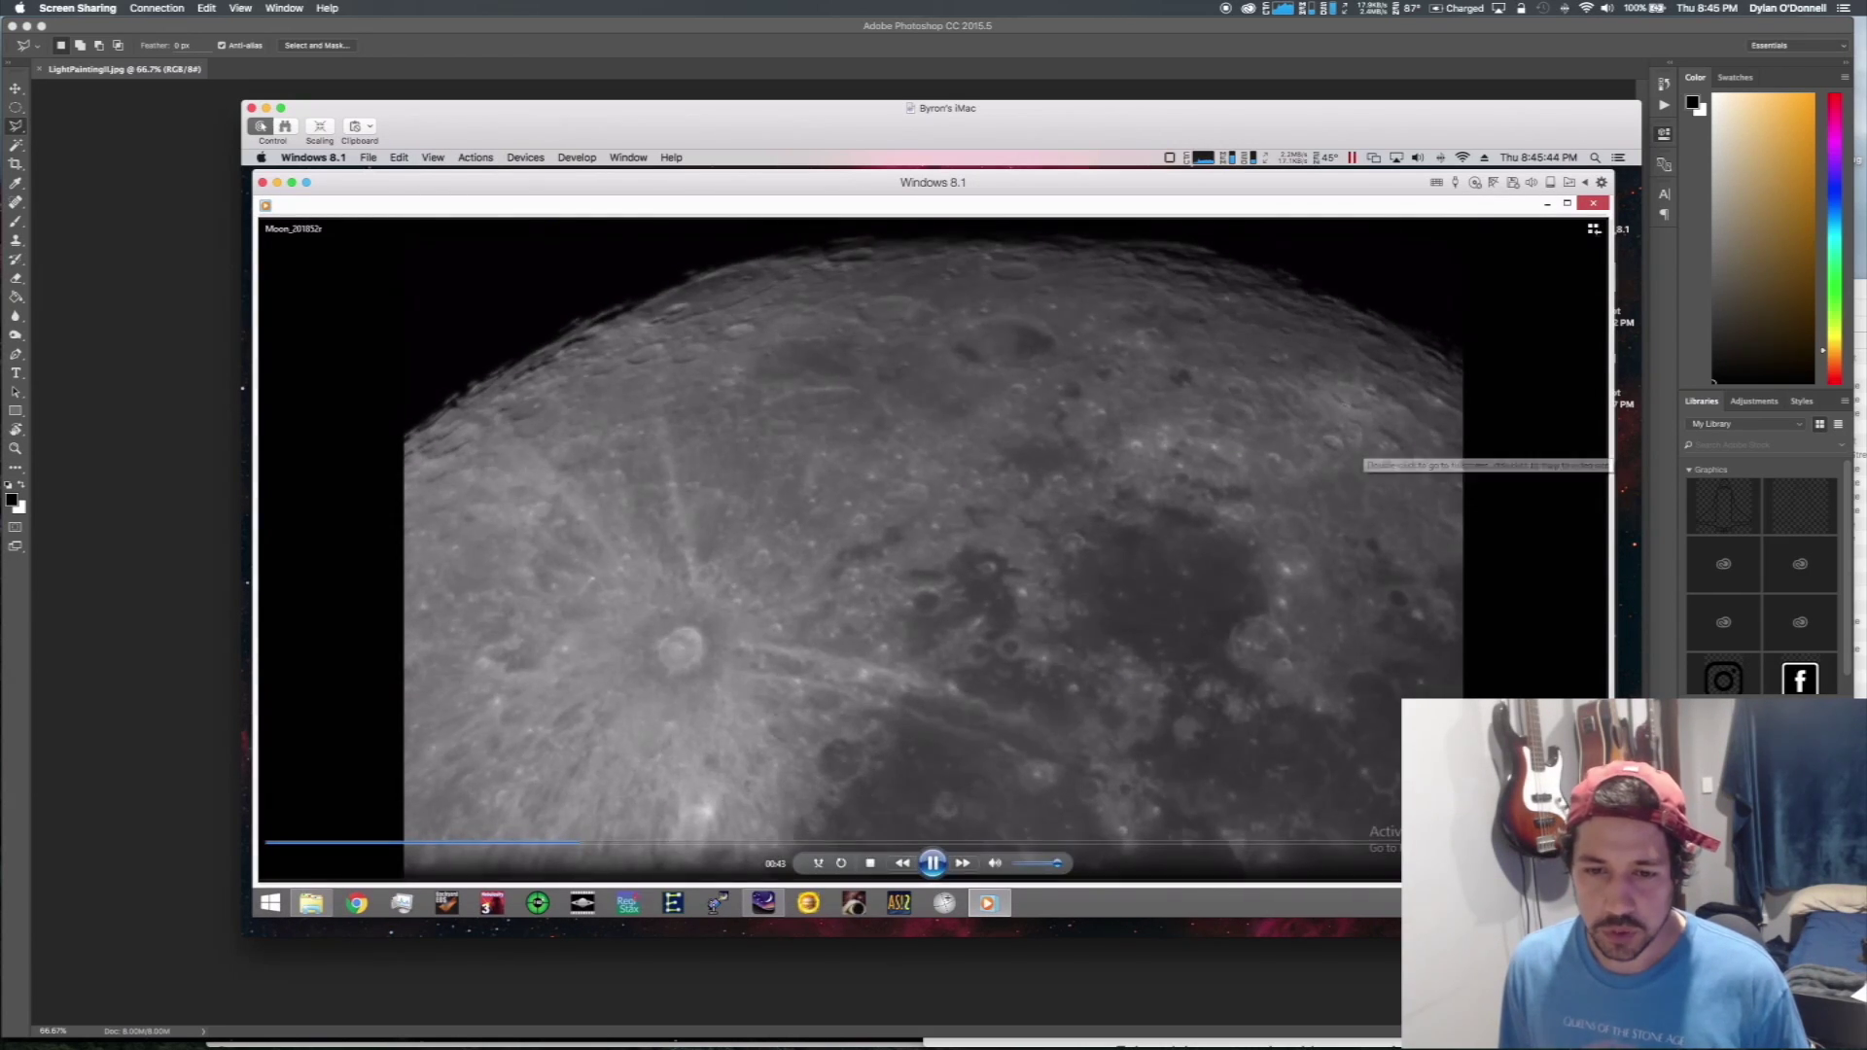
click(1593, 202)
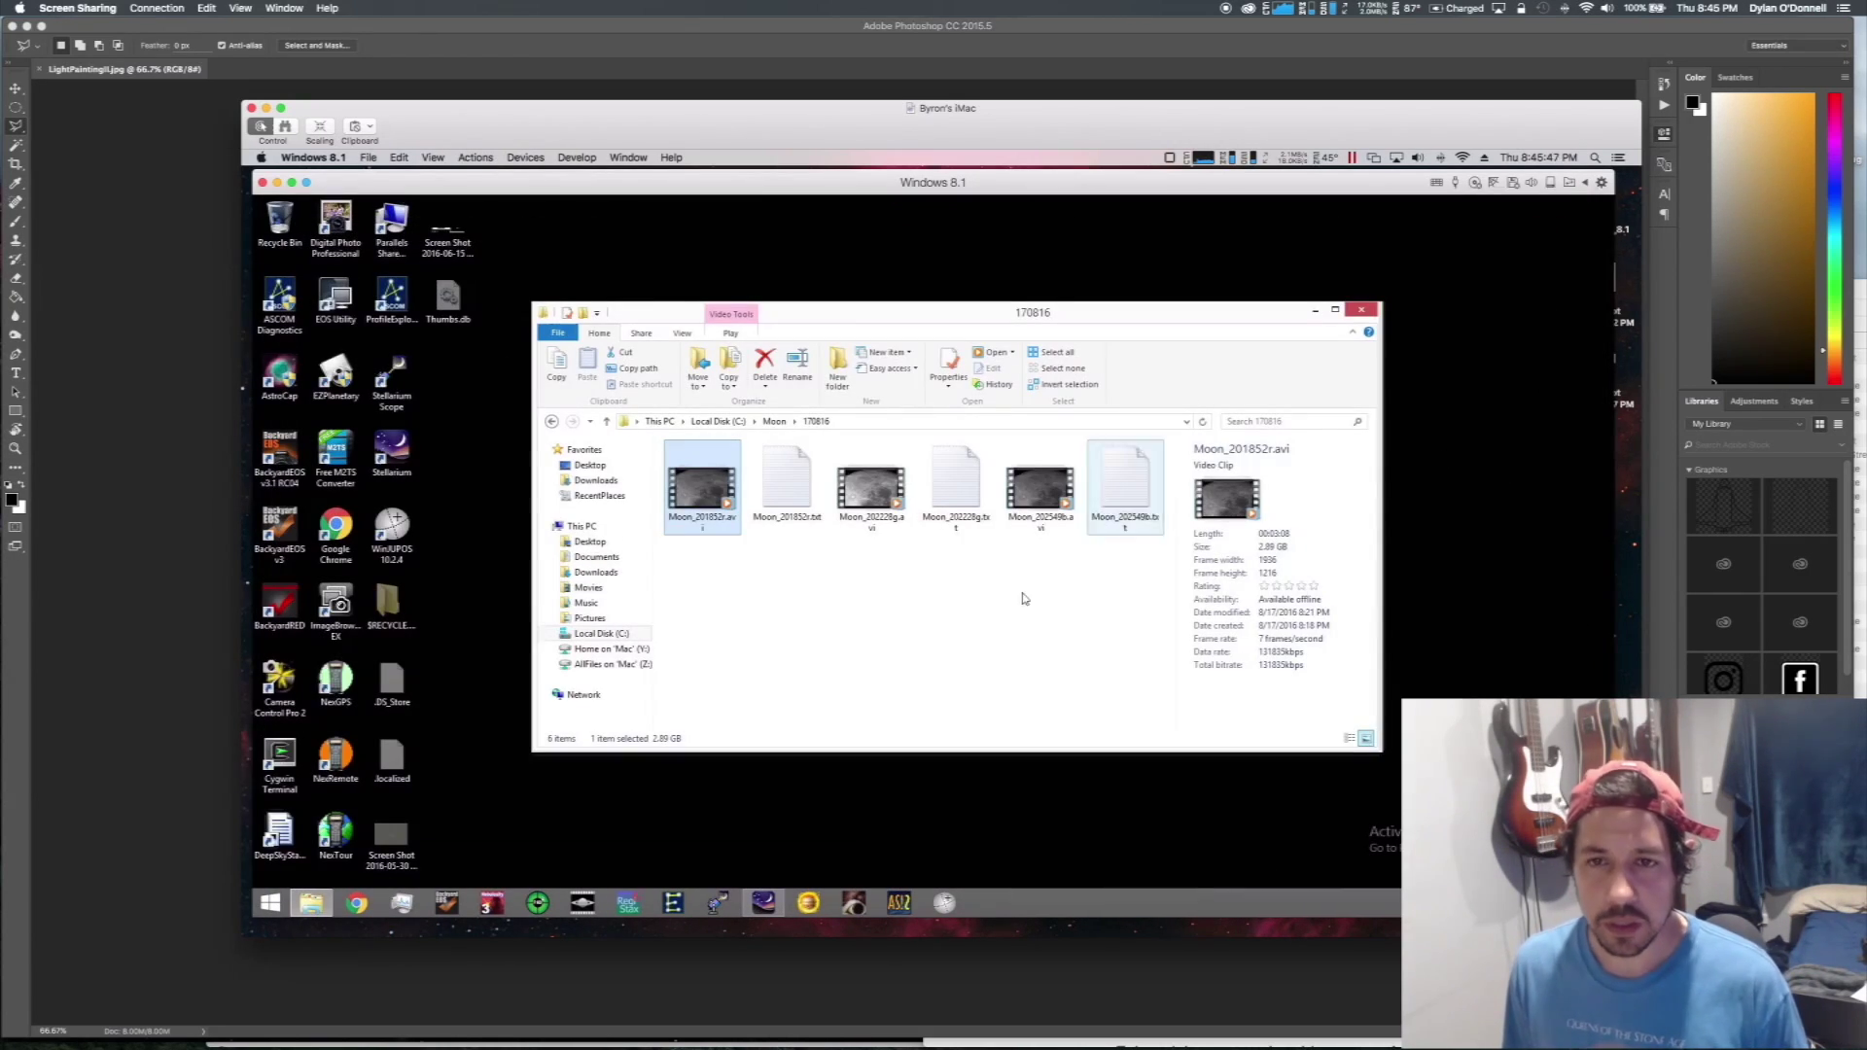
- Launch AutoStakkert!, arrange its windows, and load Moon_201852r.avi by dropping it on Open
click(900, 904)
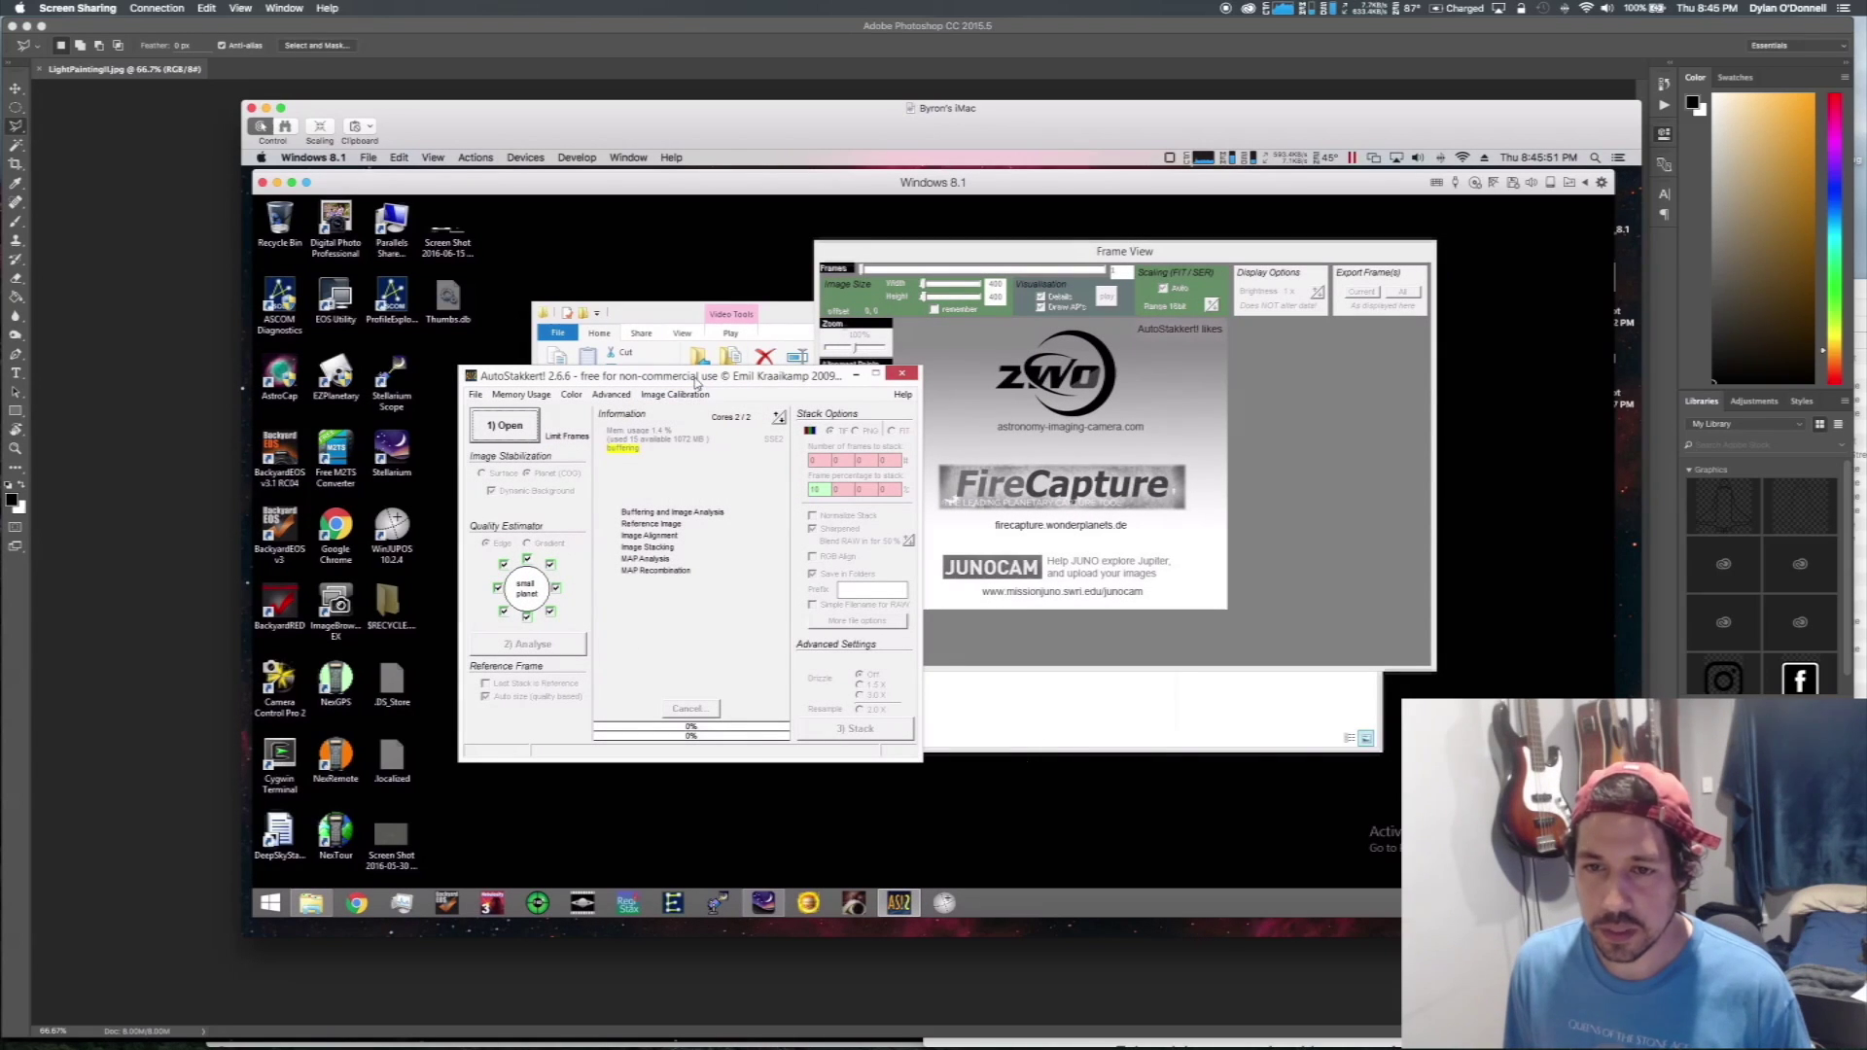
drag(695, 377, 611, 411)
drag(930, 242, 981, 366)
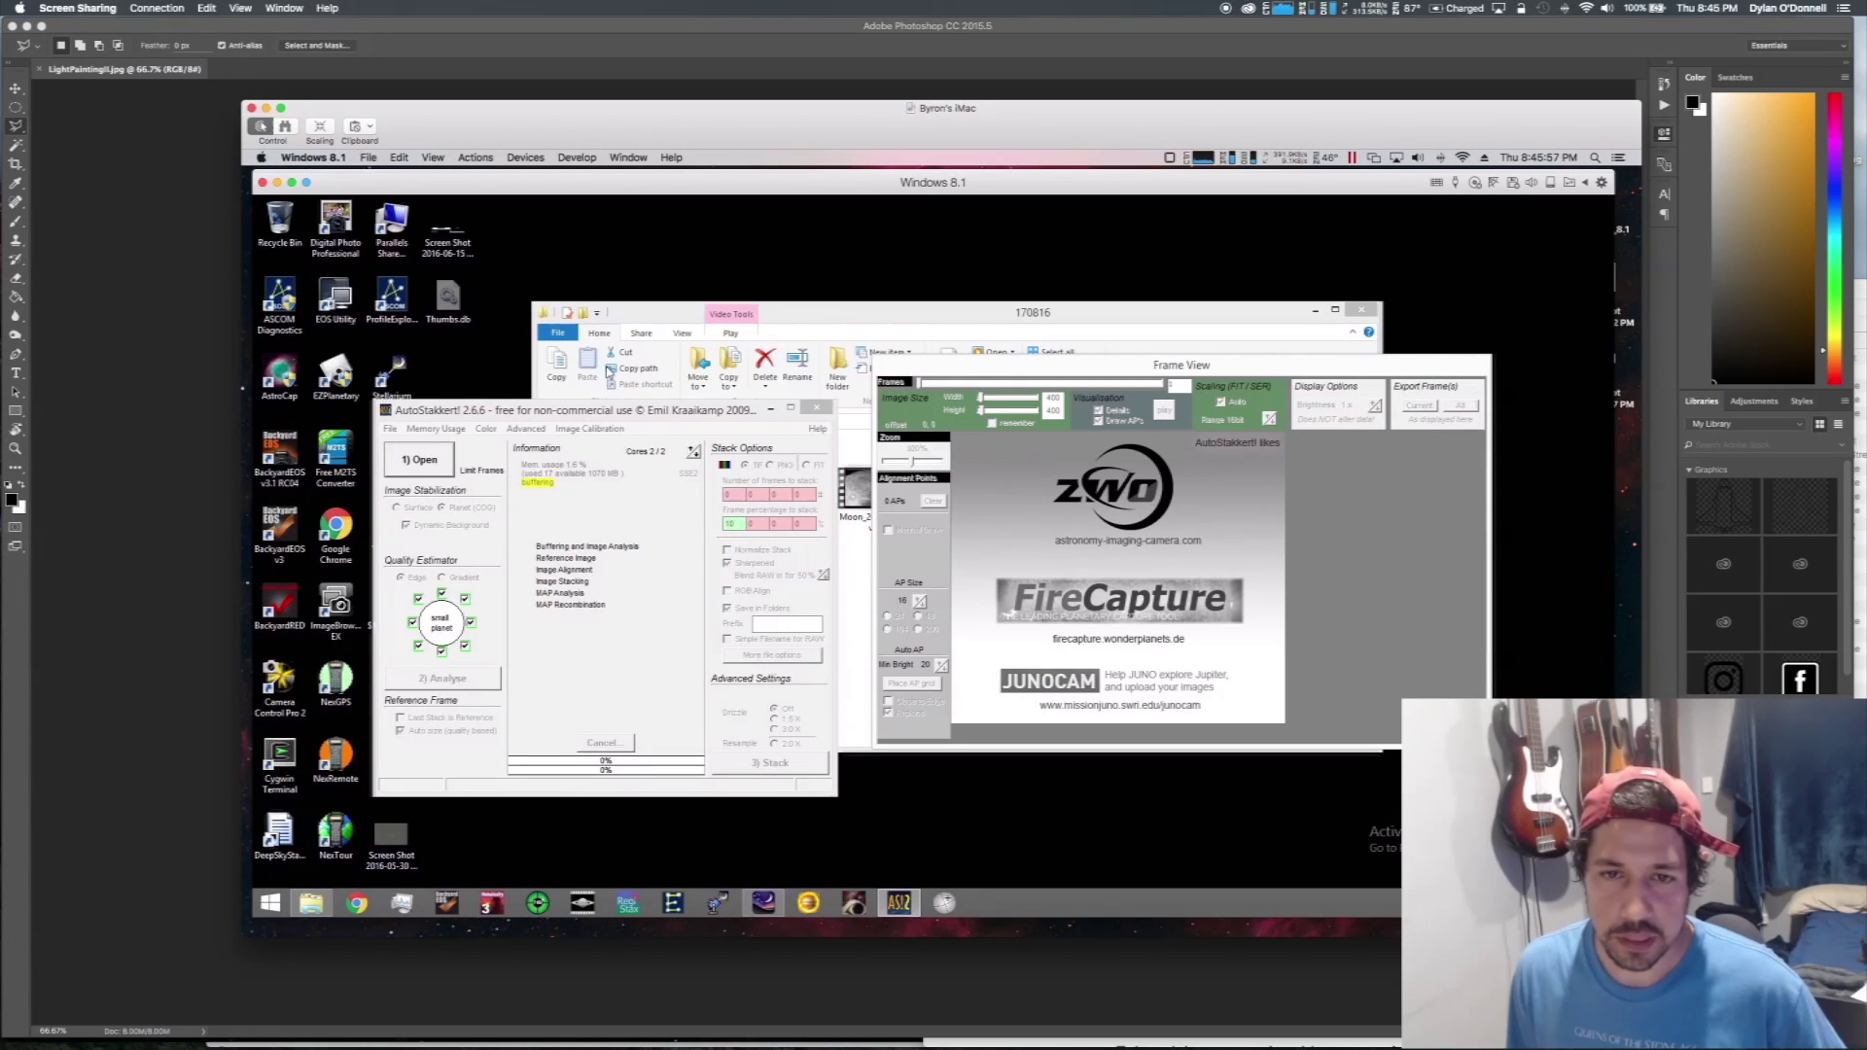
click(794, 319)
drag(793, 319, 913, 292)
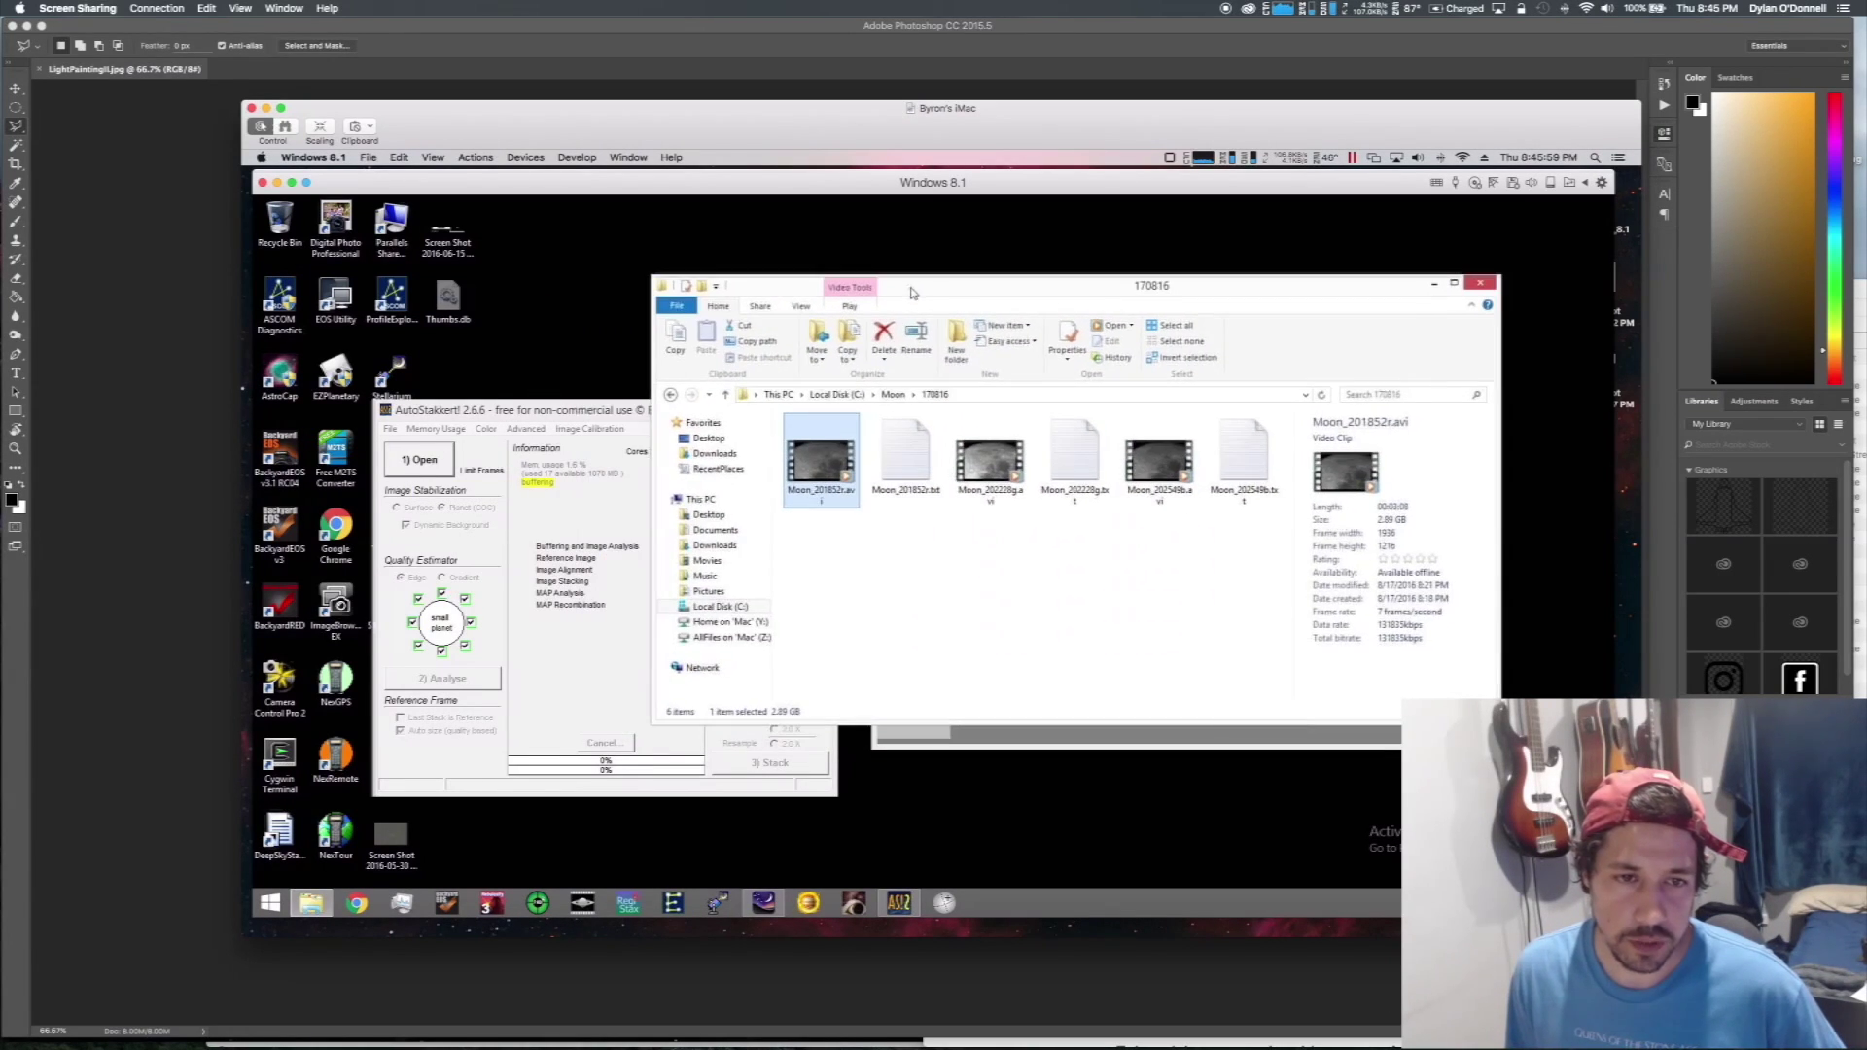
drag(822, 469, 420, 467)
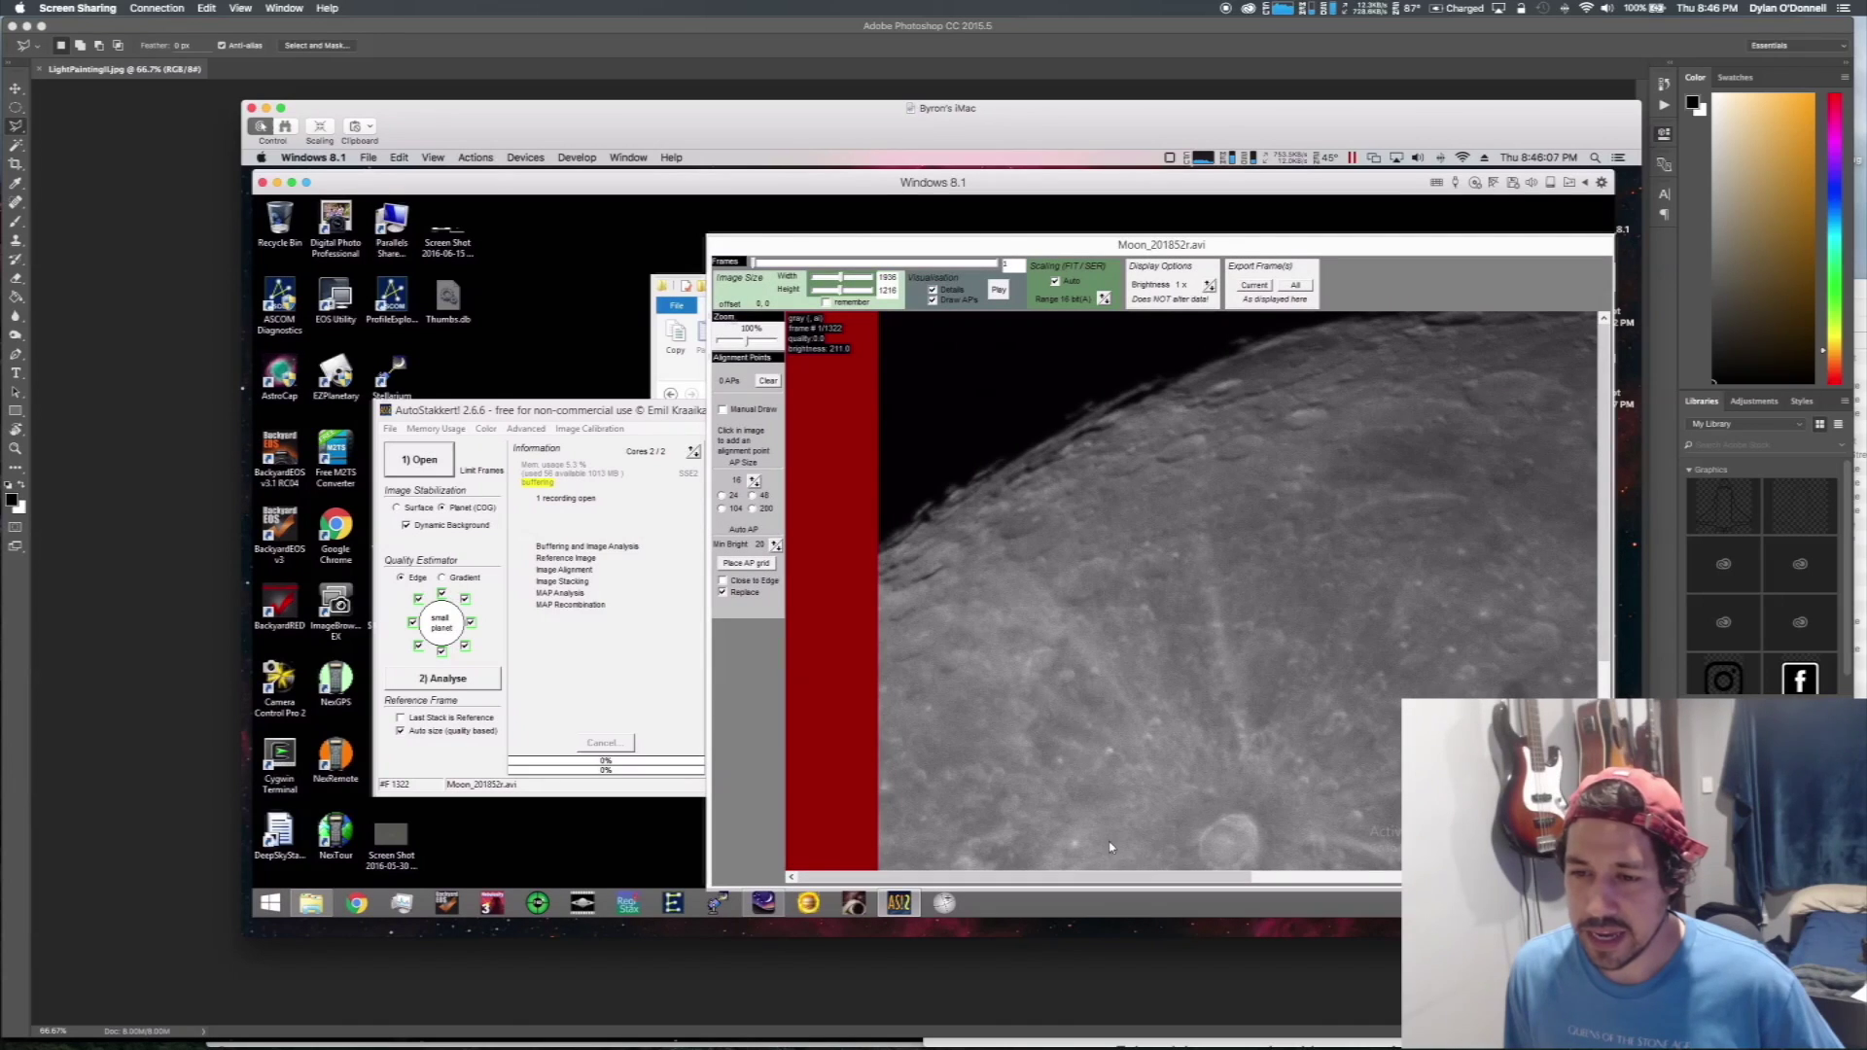
- Reduce the output image size to 1856 x 1216 pixels, cropping the moon frame
drag(1120, 877, 933, 879)
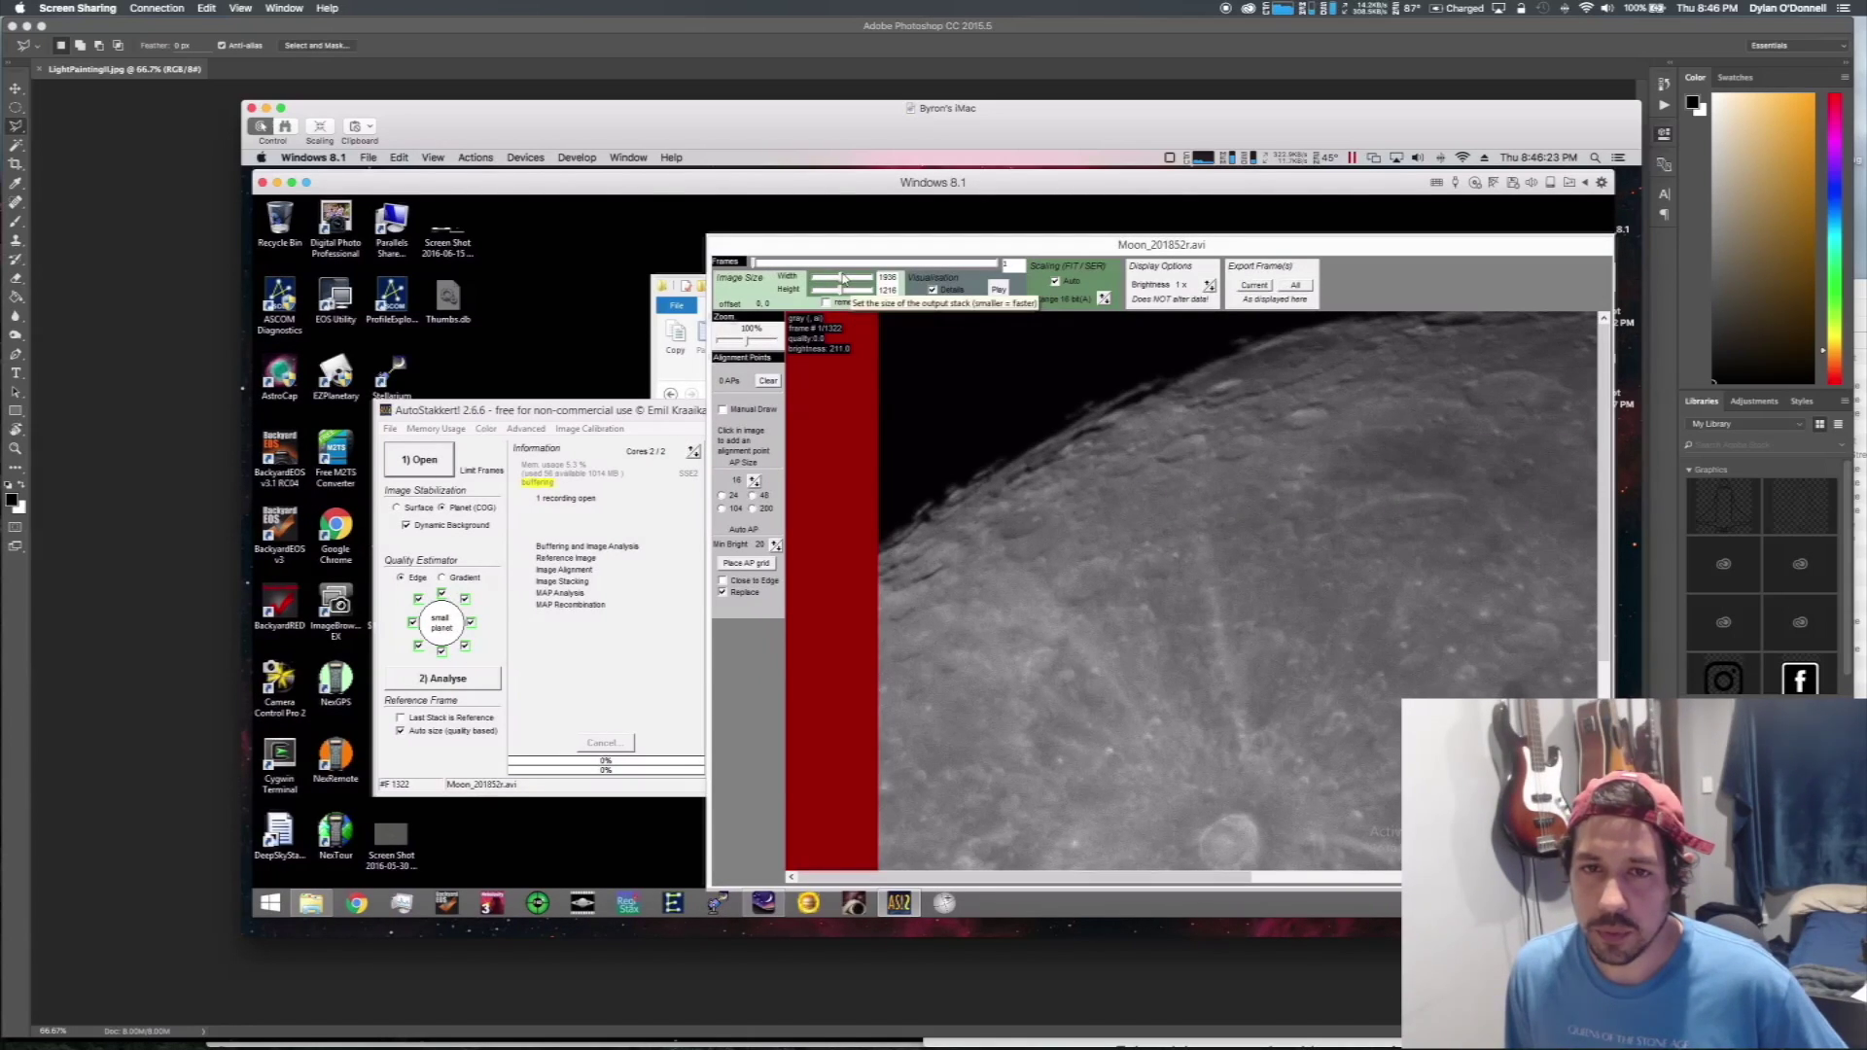
drag(842, 281, 844, 281)
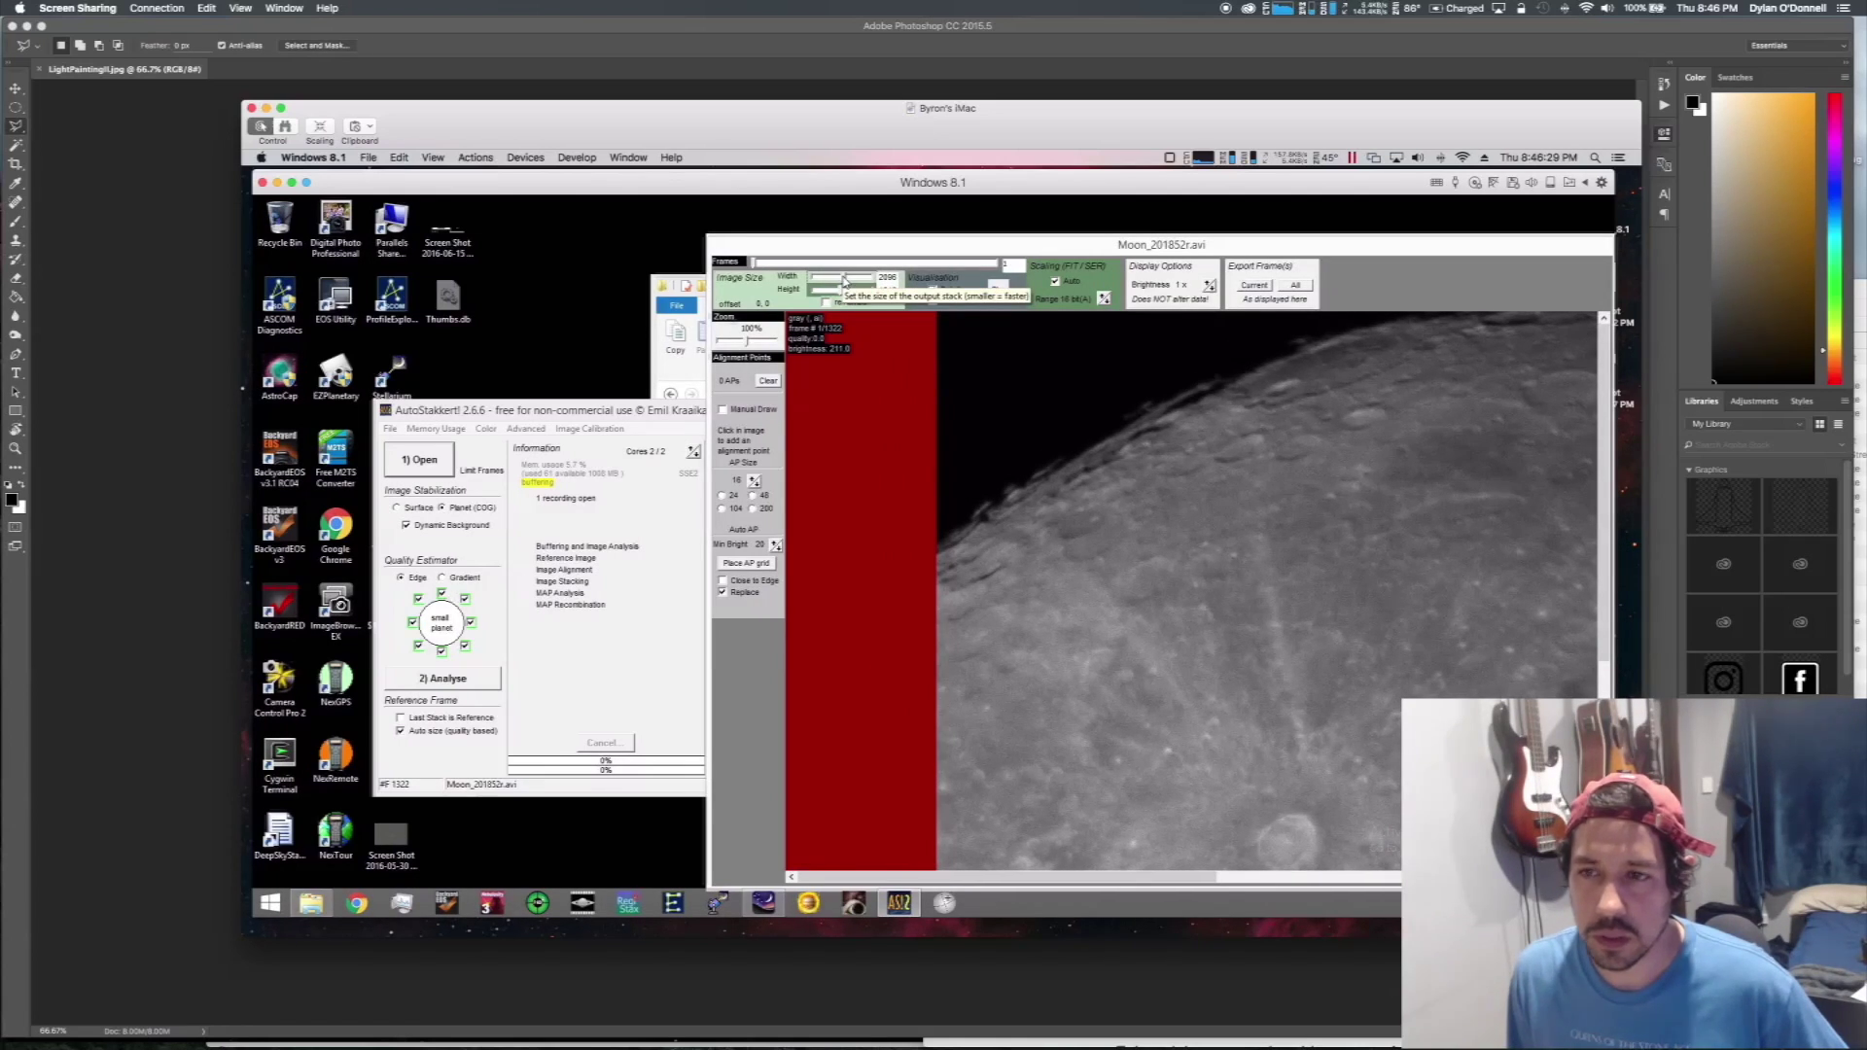
drag(845, 281, 840, 282)
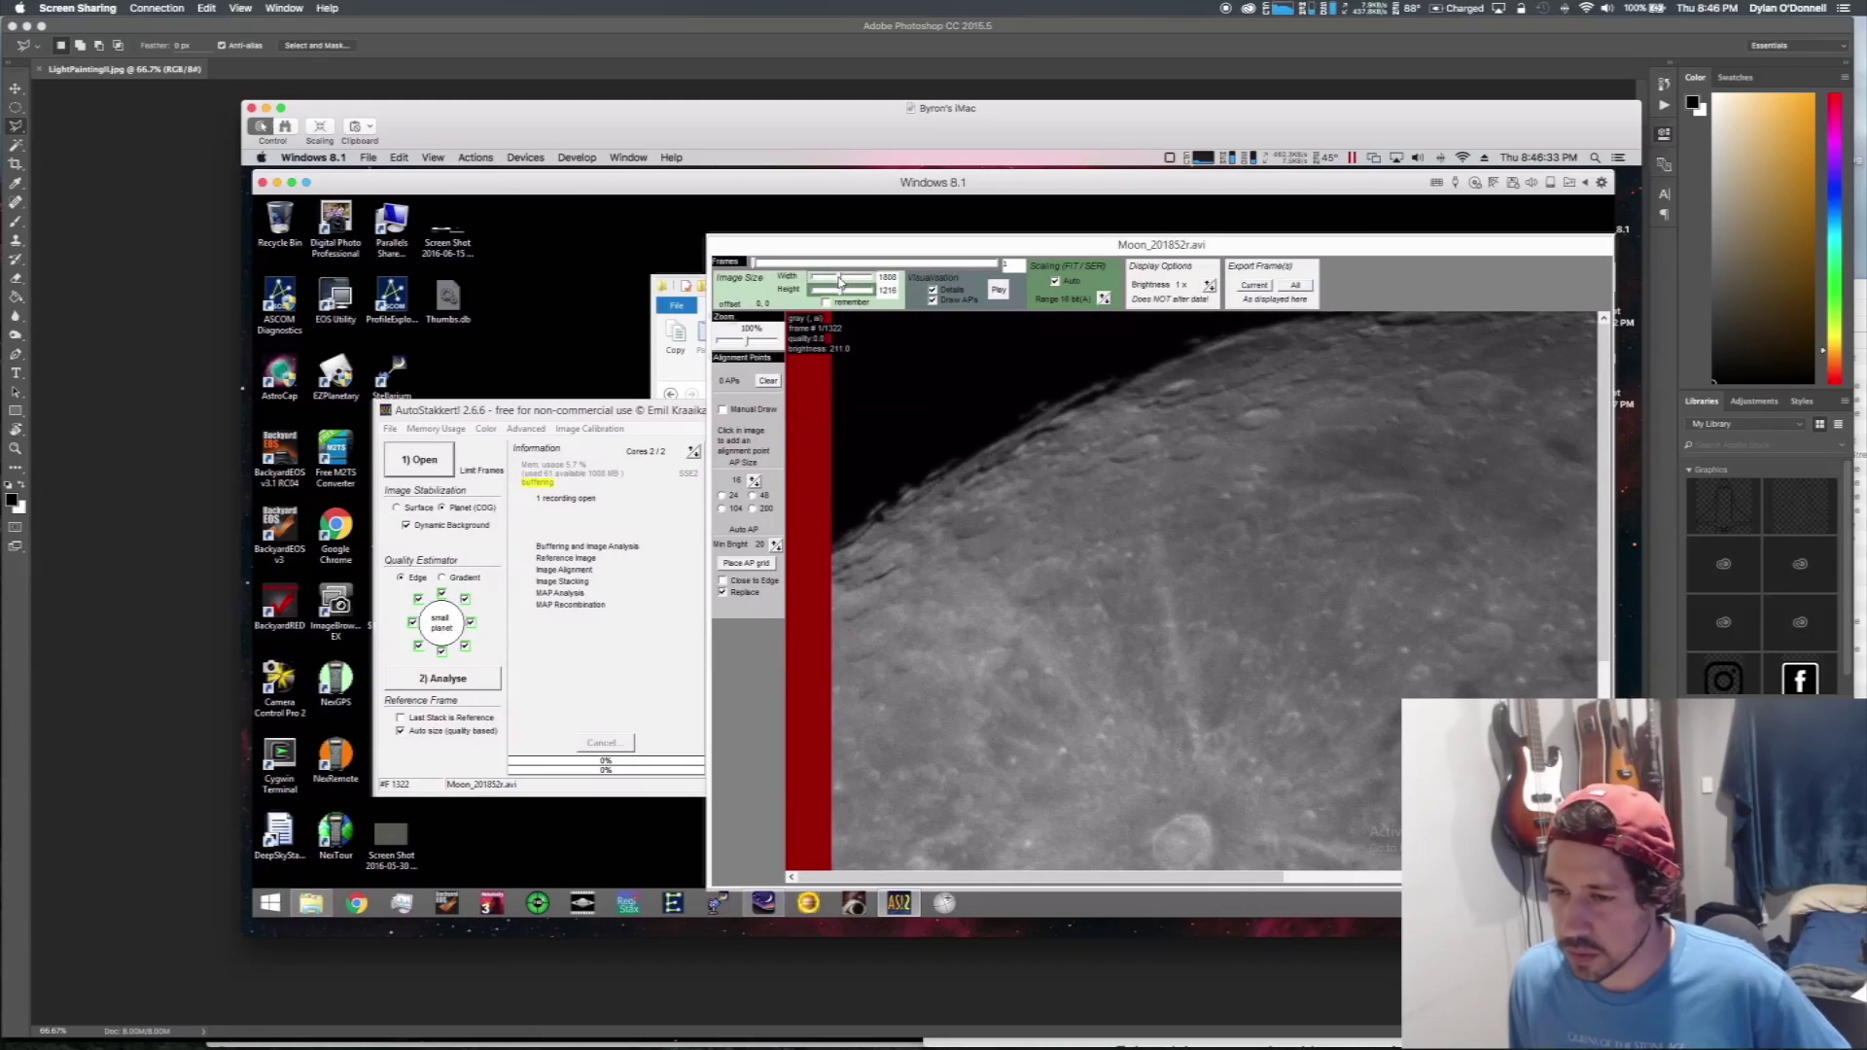
drag(1075, 879, 951, 883)
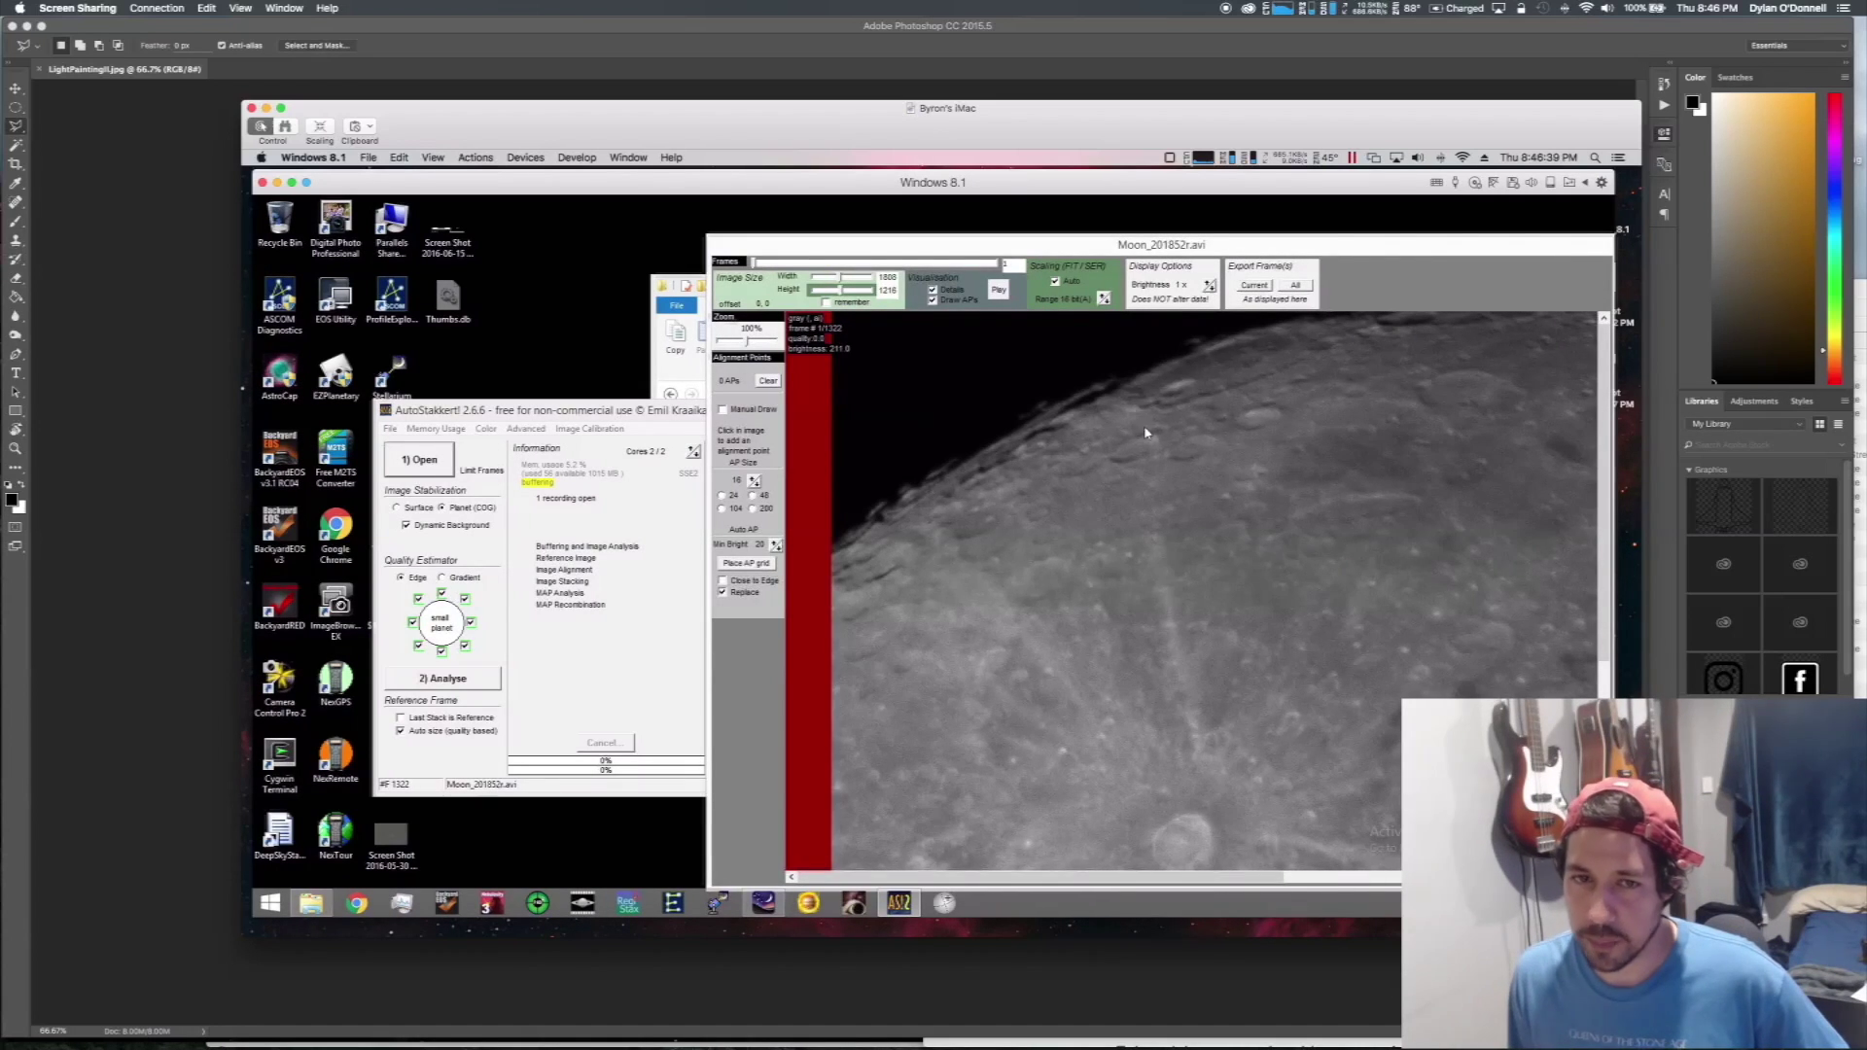
drag(1230, 250, 1131, 244)
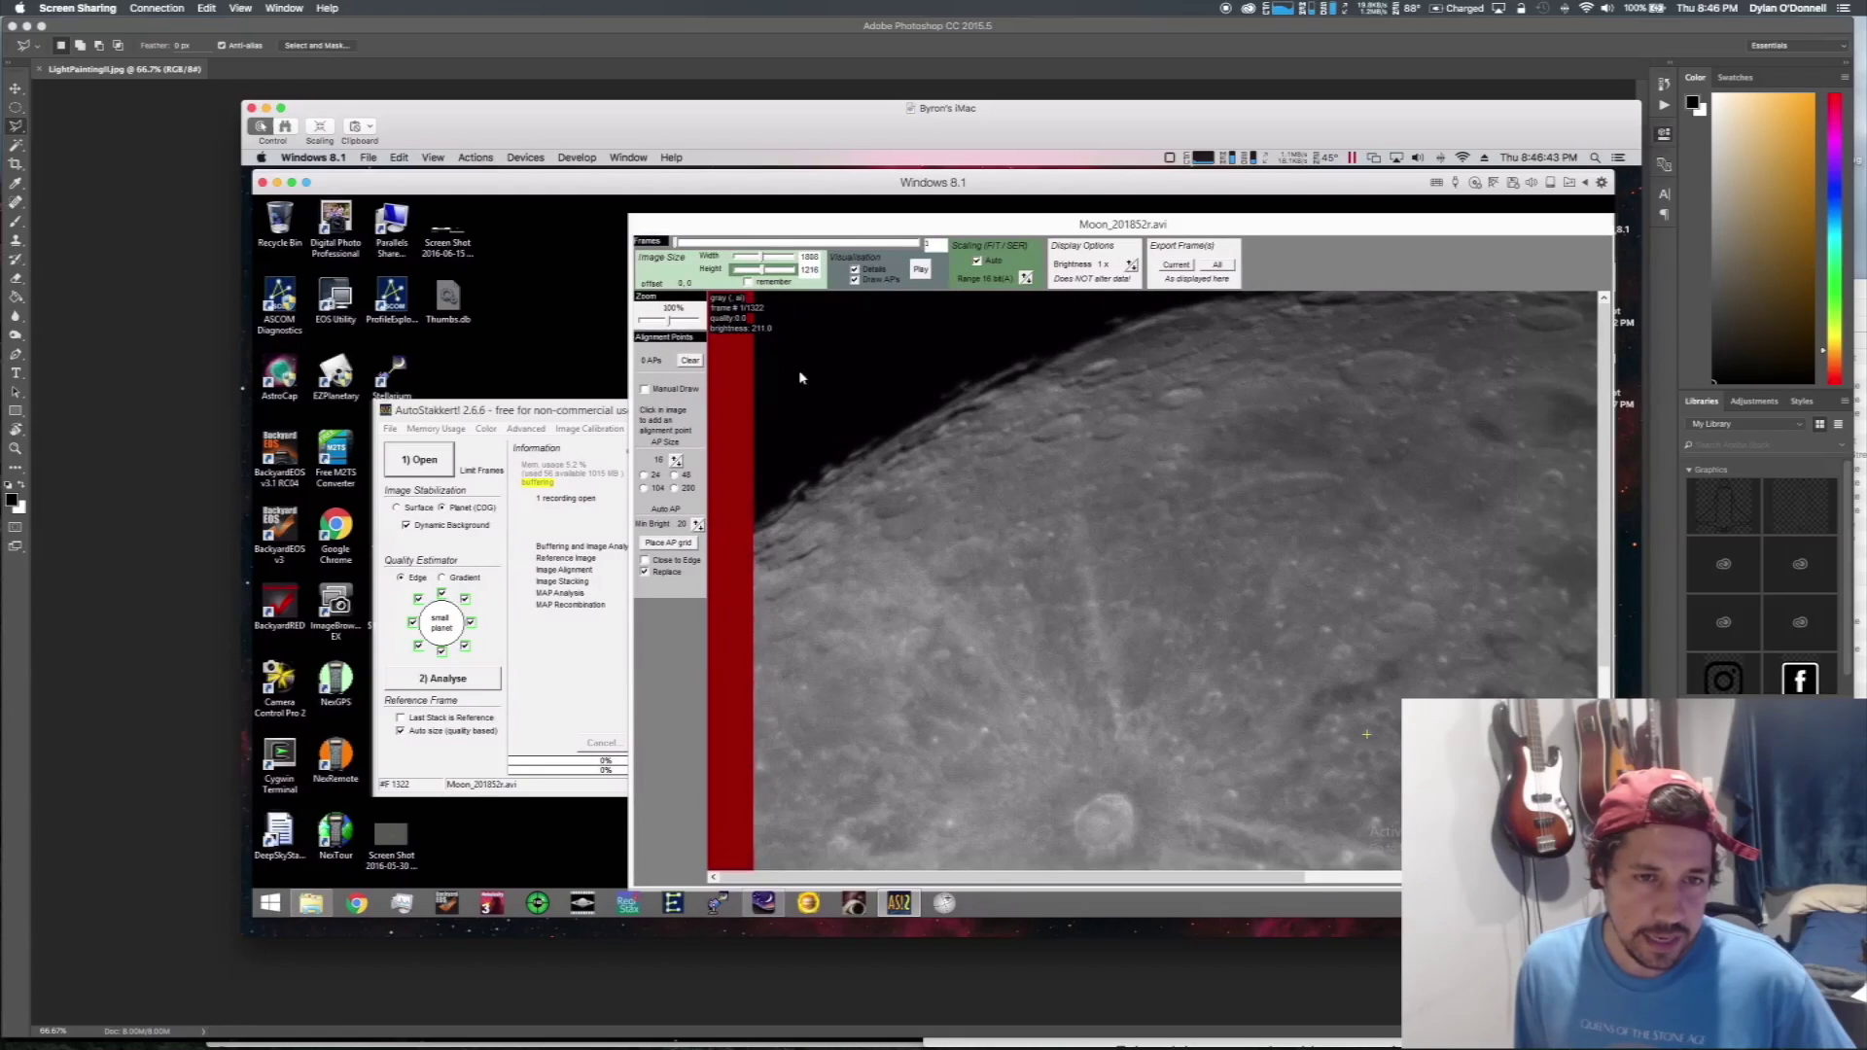
- Switch image stabilization to Surface and place the anchor just right of the large crater
click(587, 418)
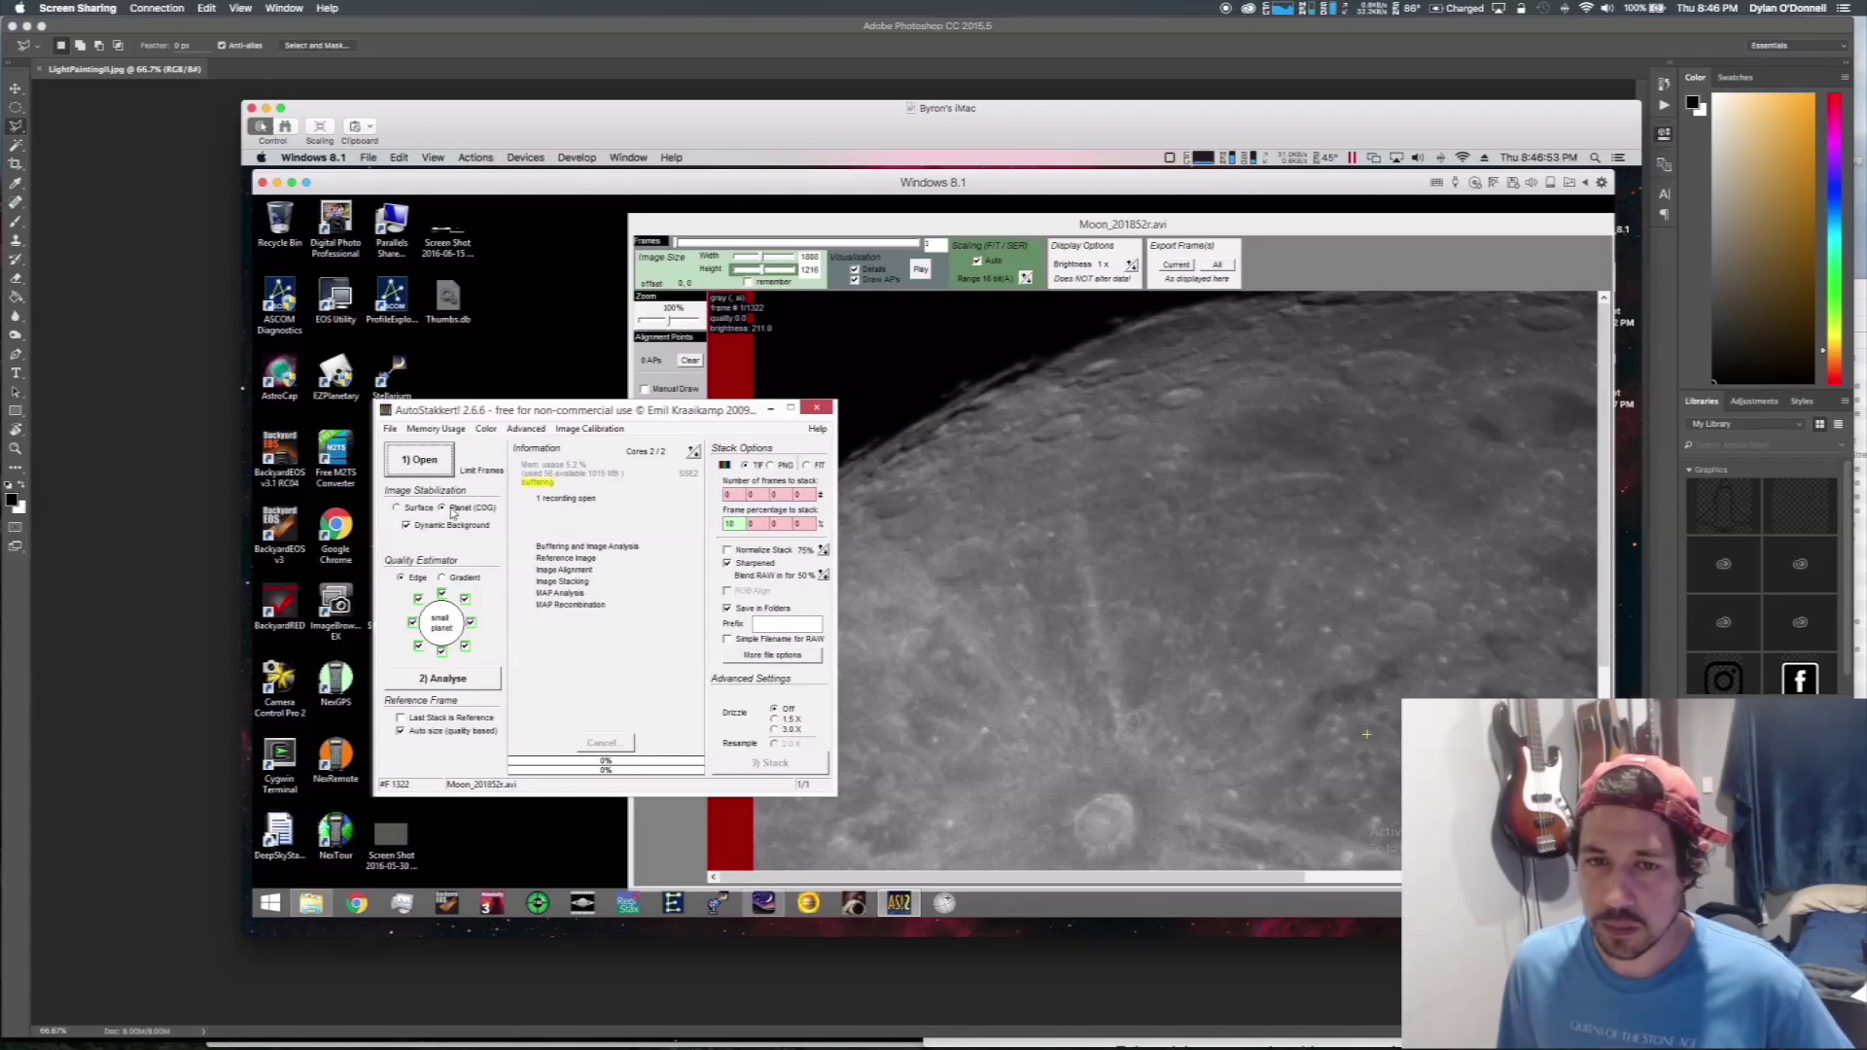
click(421, 515)
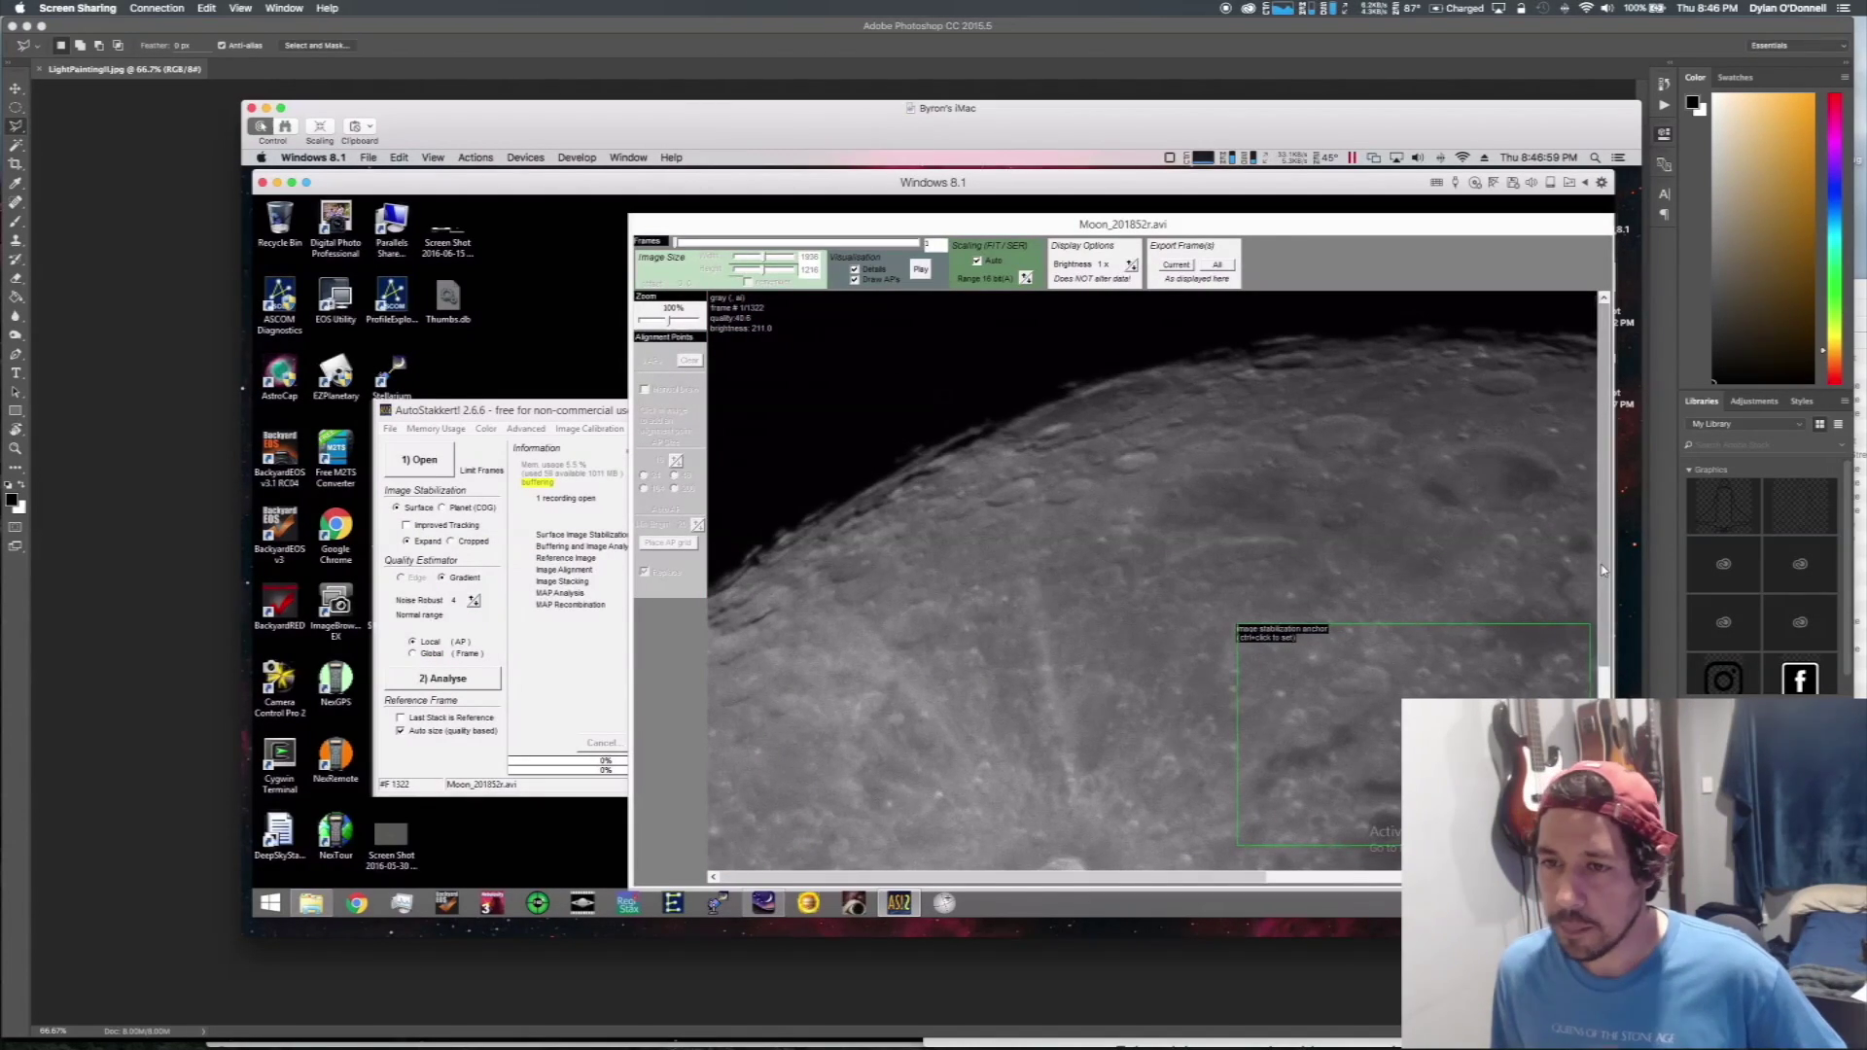
scroll(1599, 581, down, 5)
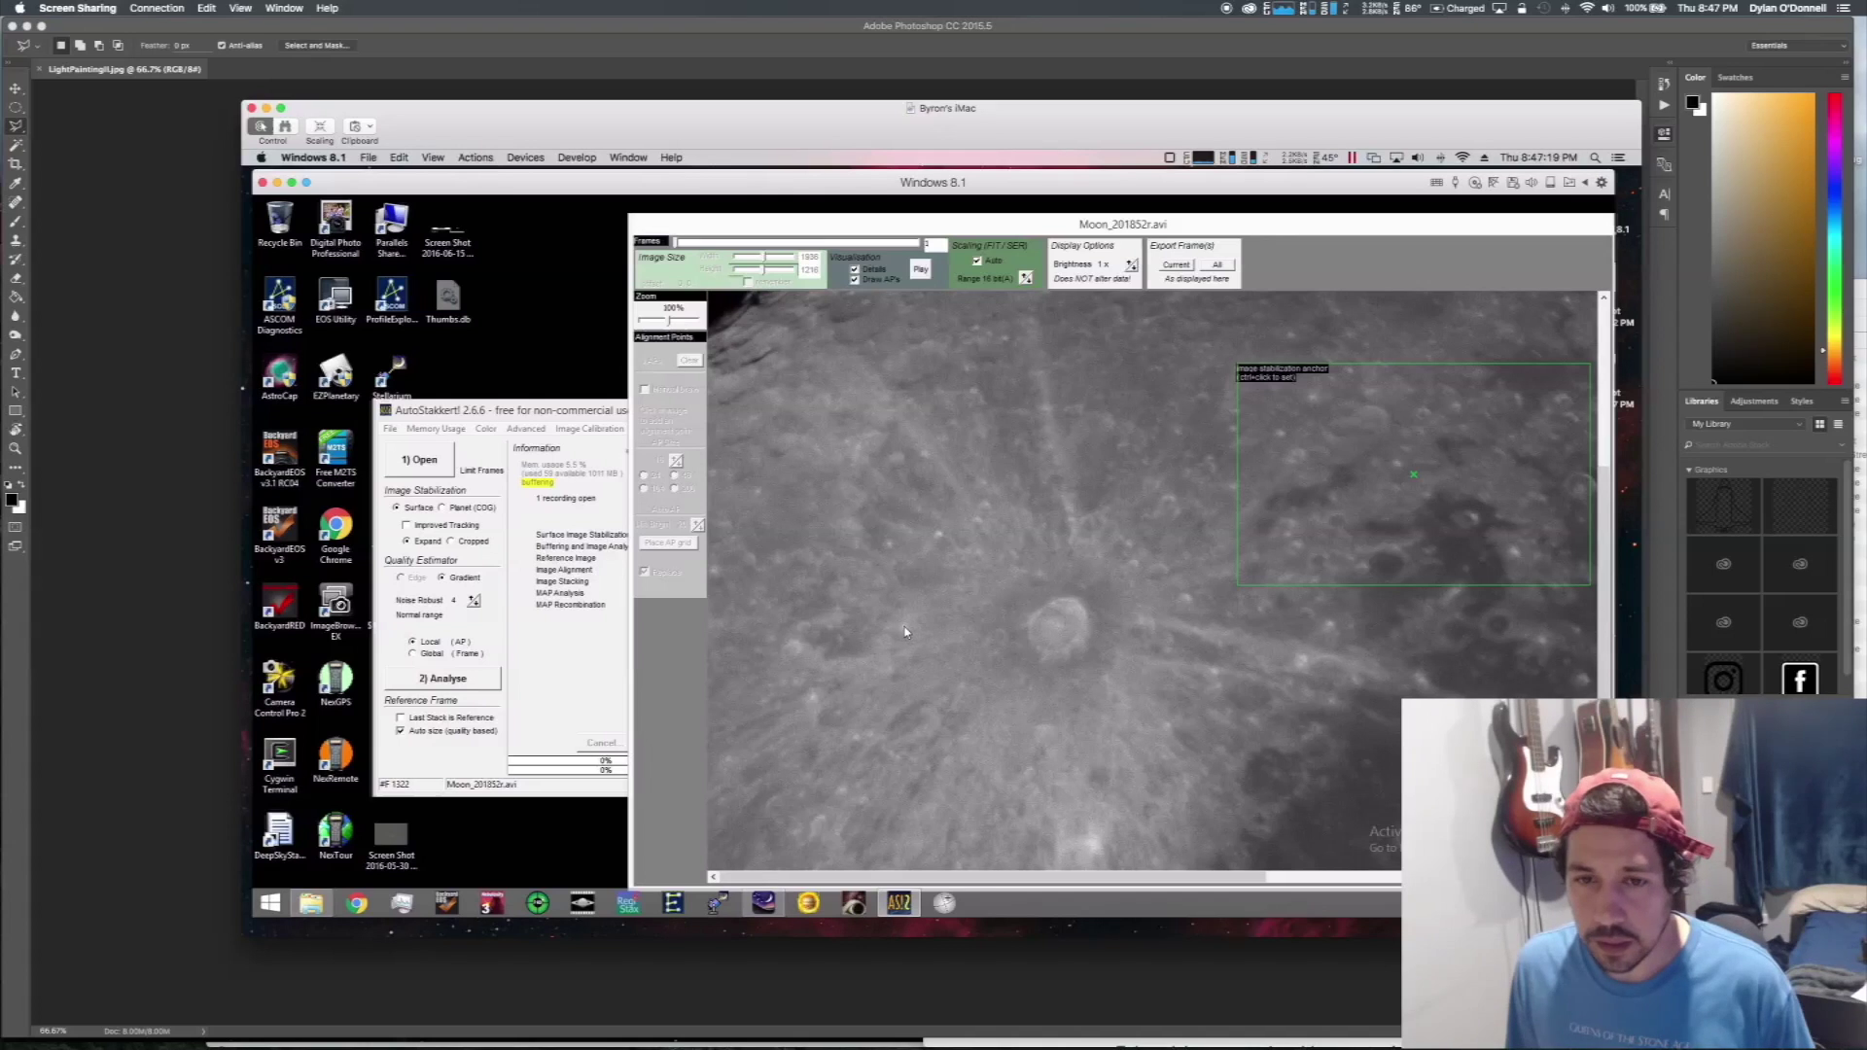
ctrl+click(905, 632)
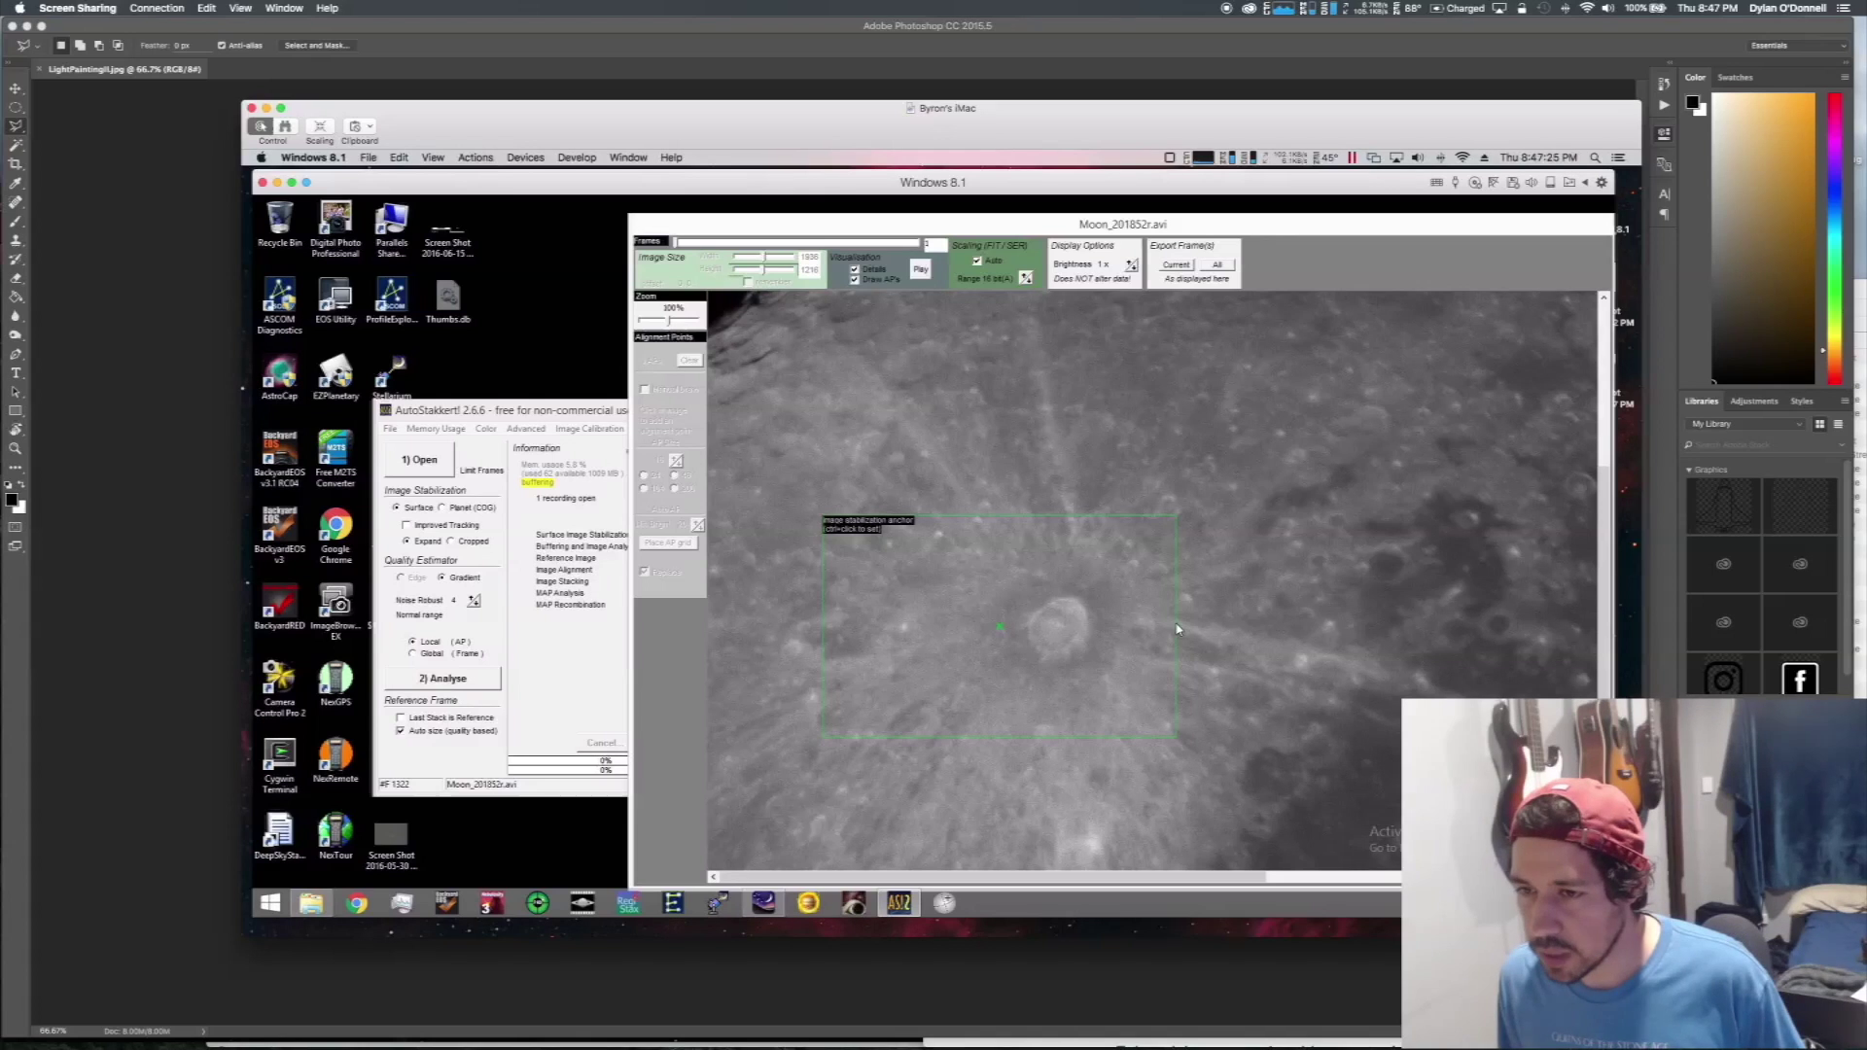
ctrl+click(1331, 628)
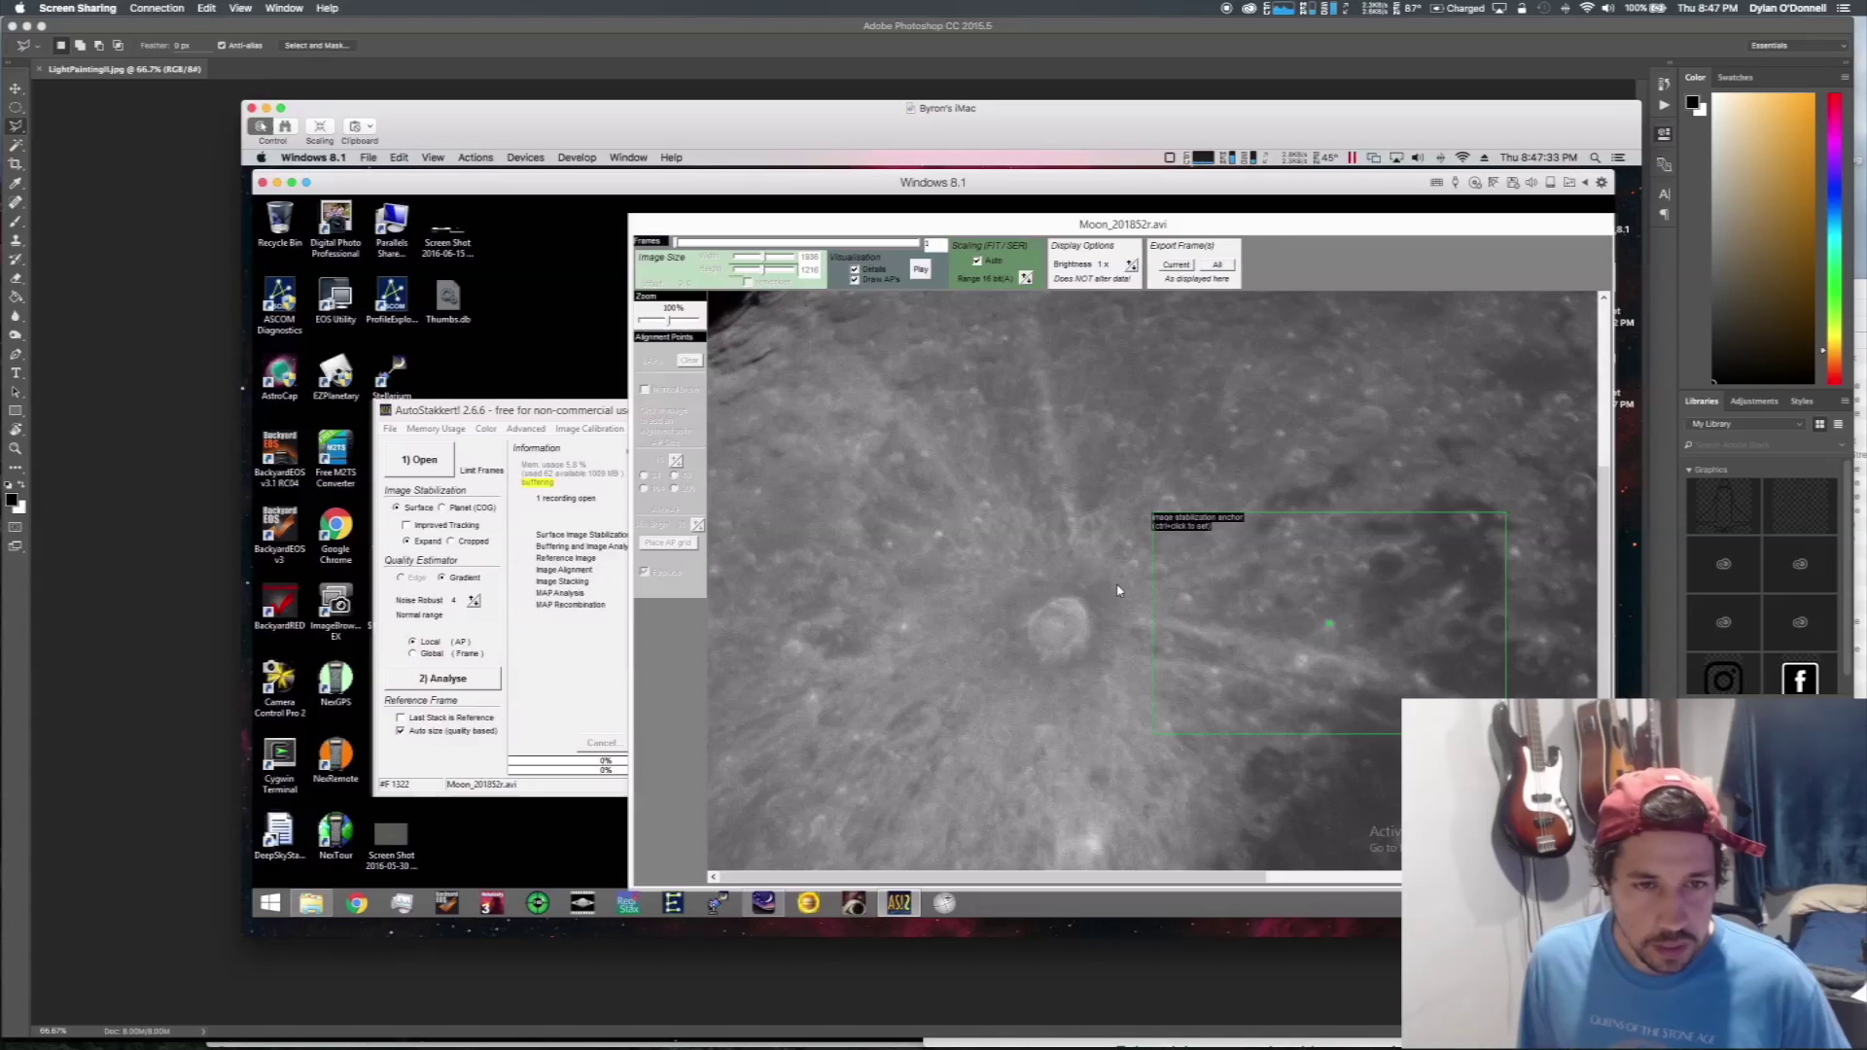
click(601, 410)
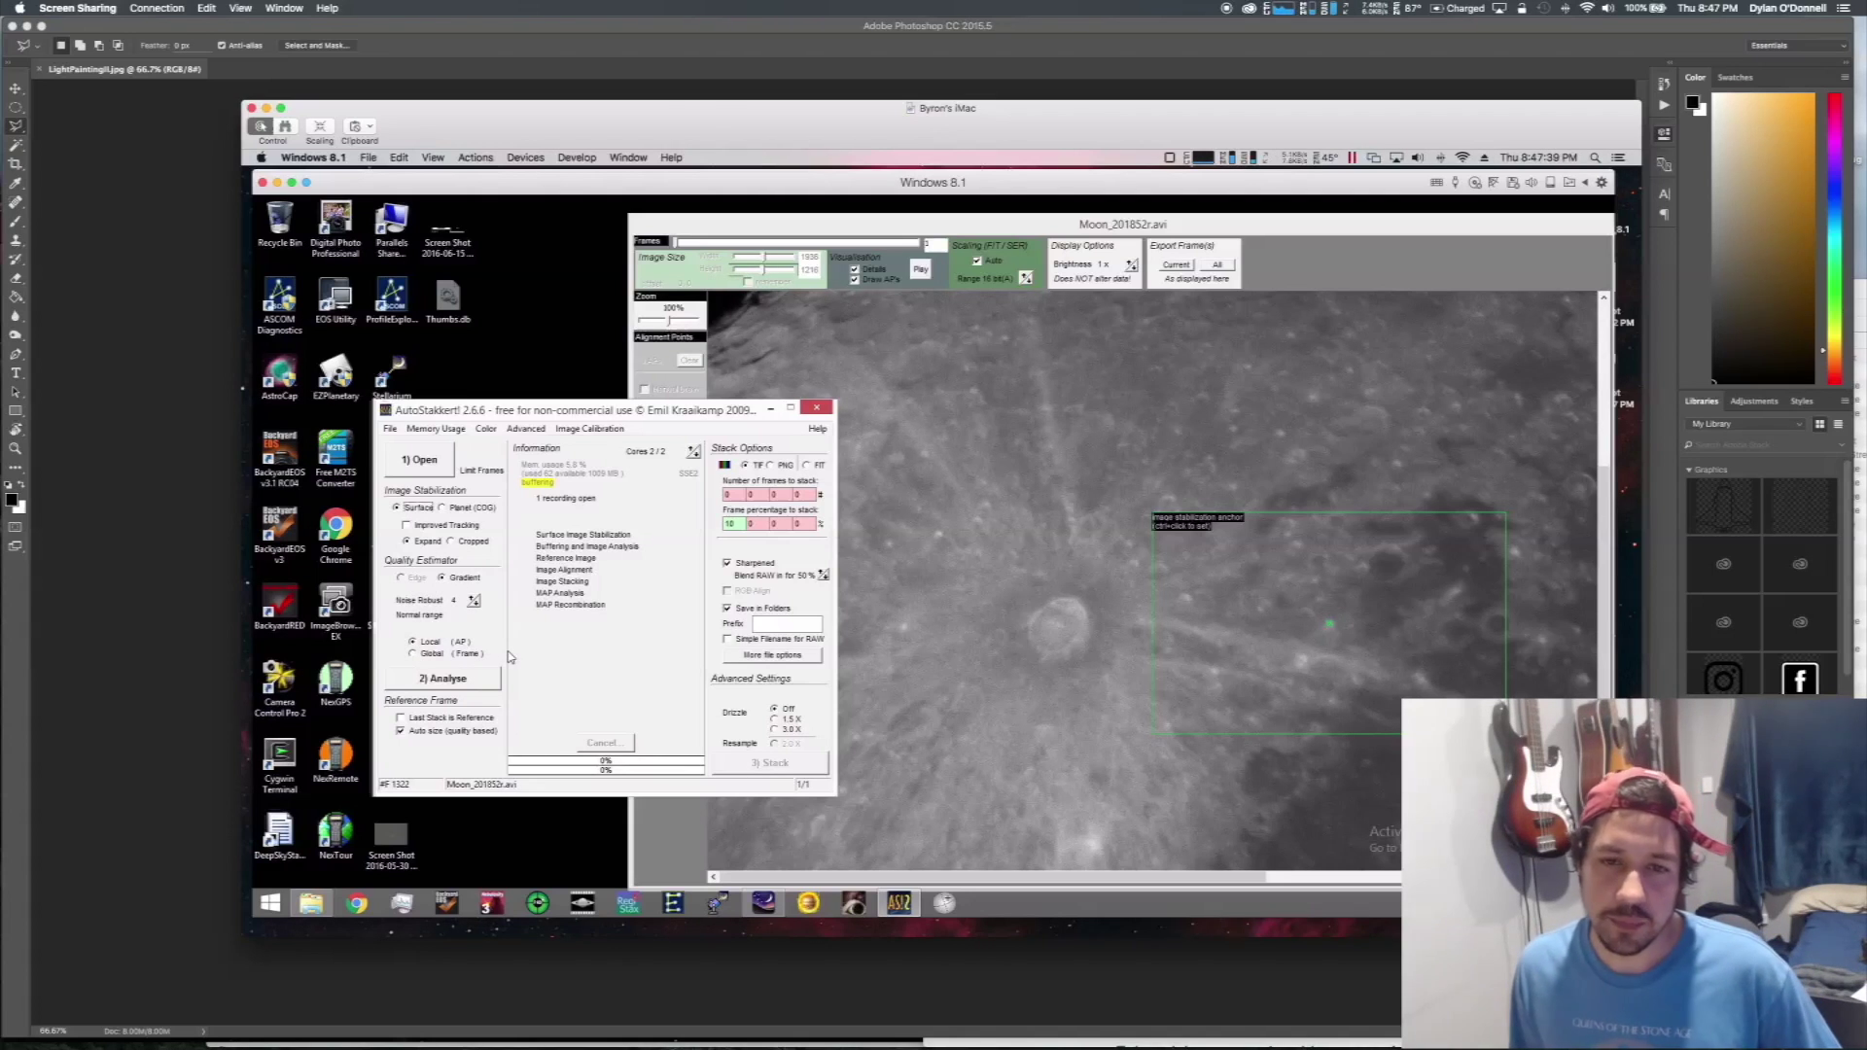
- Analyse Moon_201852r.avi to stabilize it and produce the frame quality graph
click(438, 684)
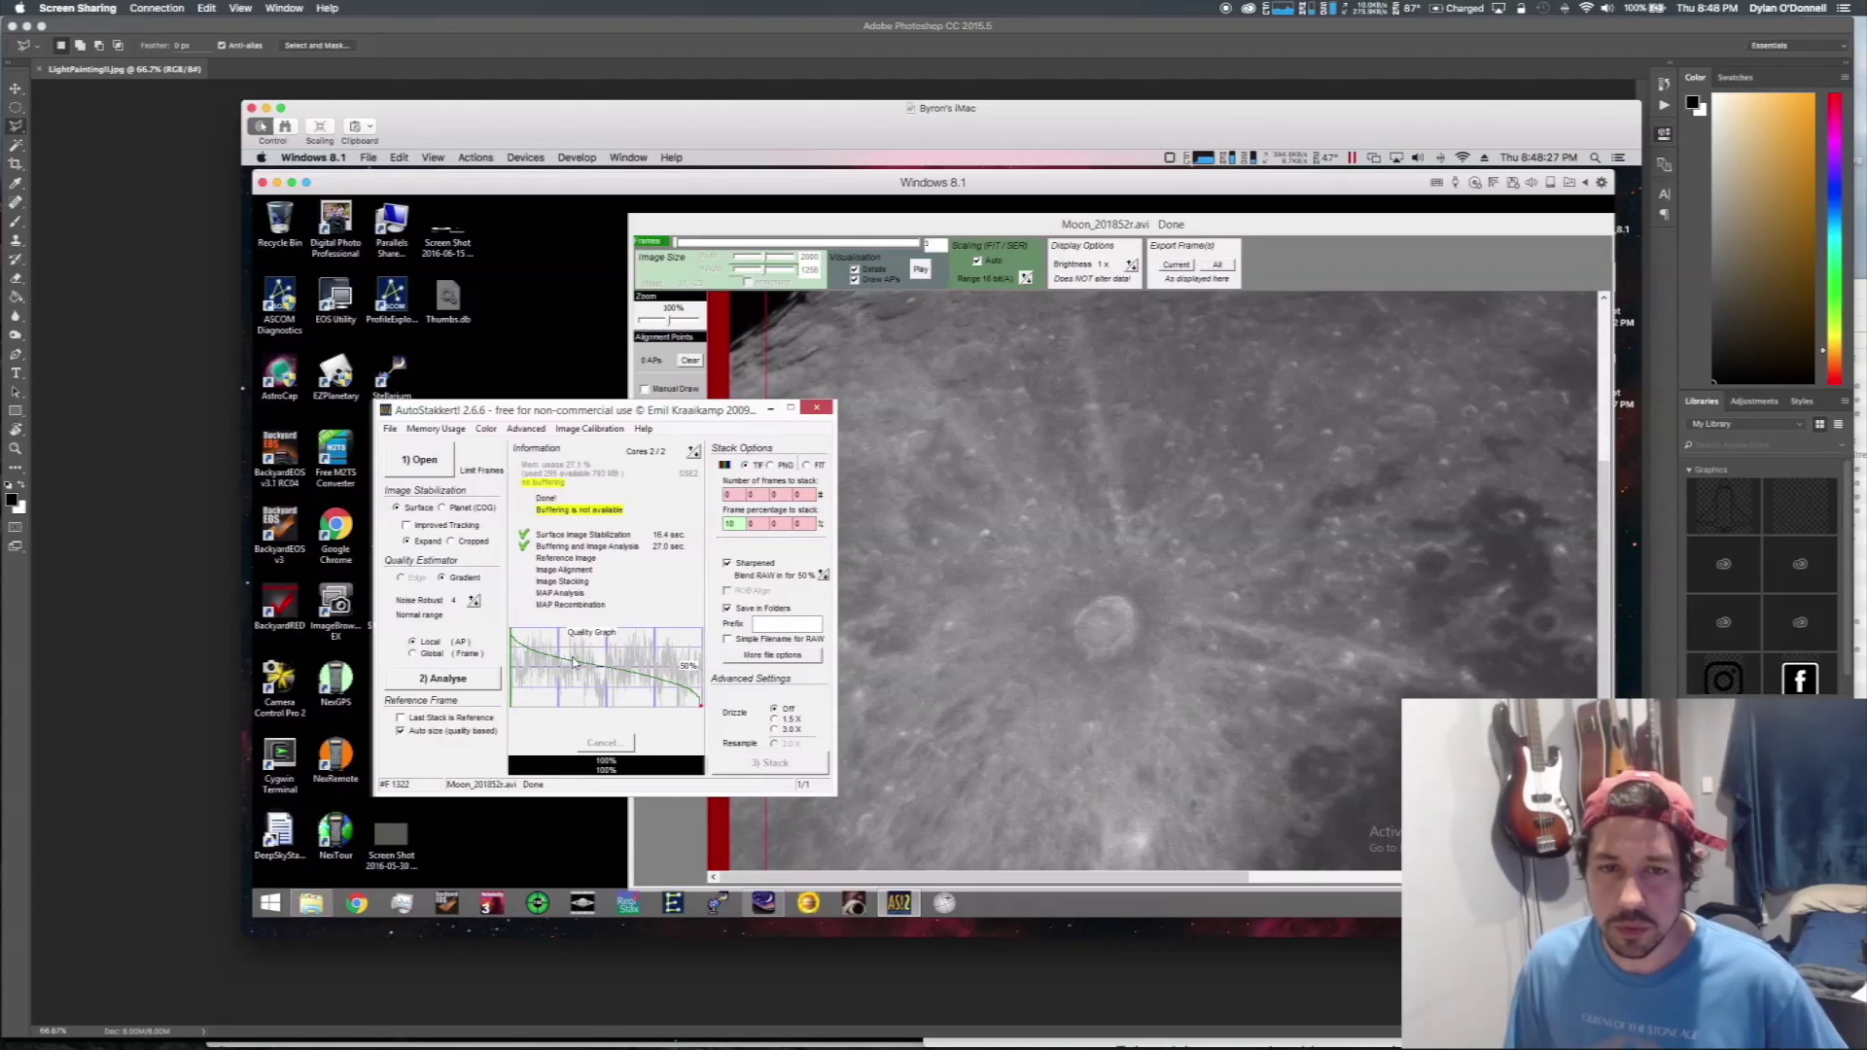
- Change the frame percentage to stack from 10 to 12
drag(571, 420, 707, 310)
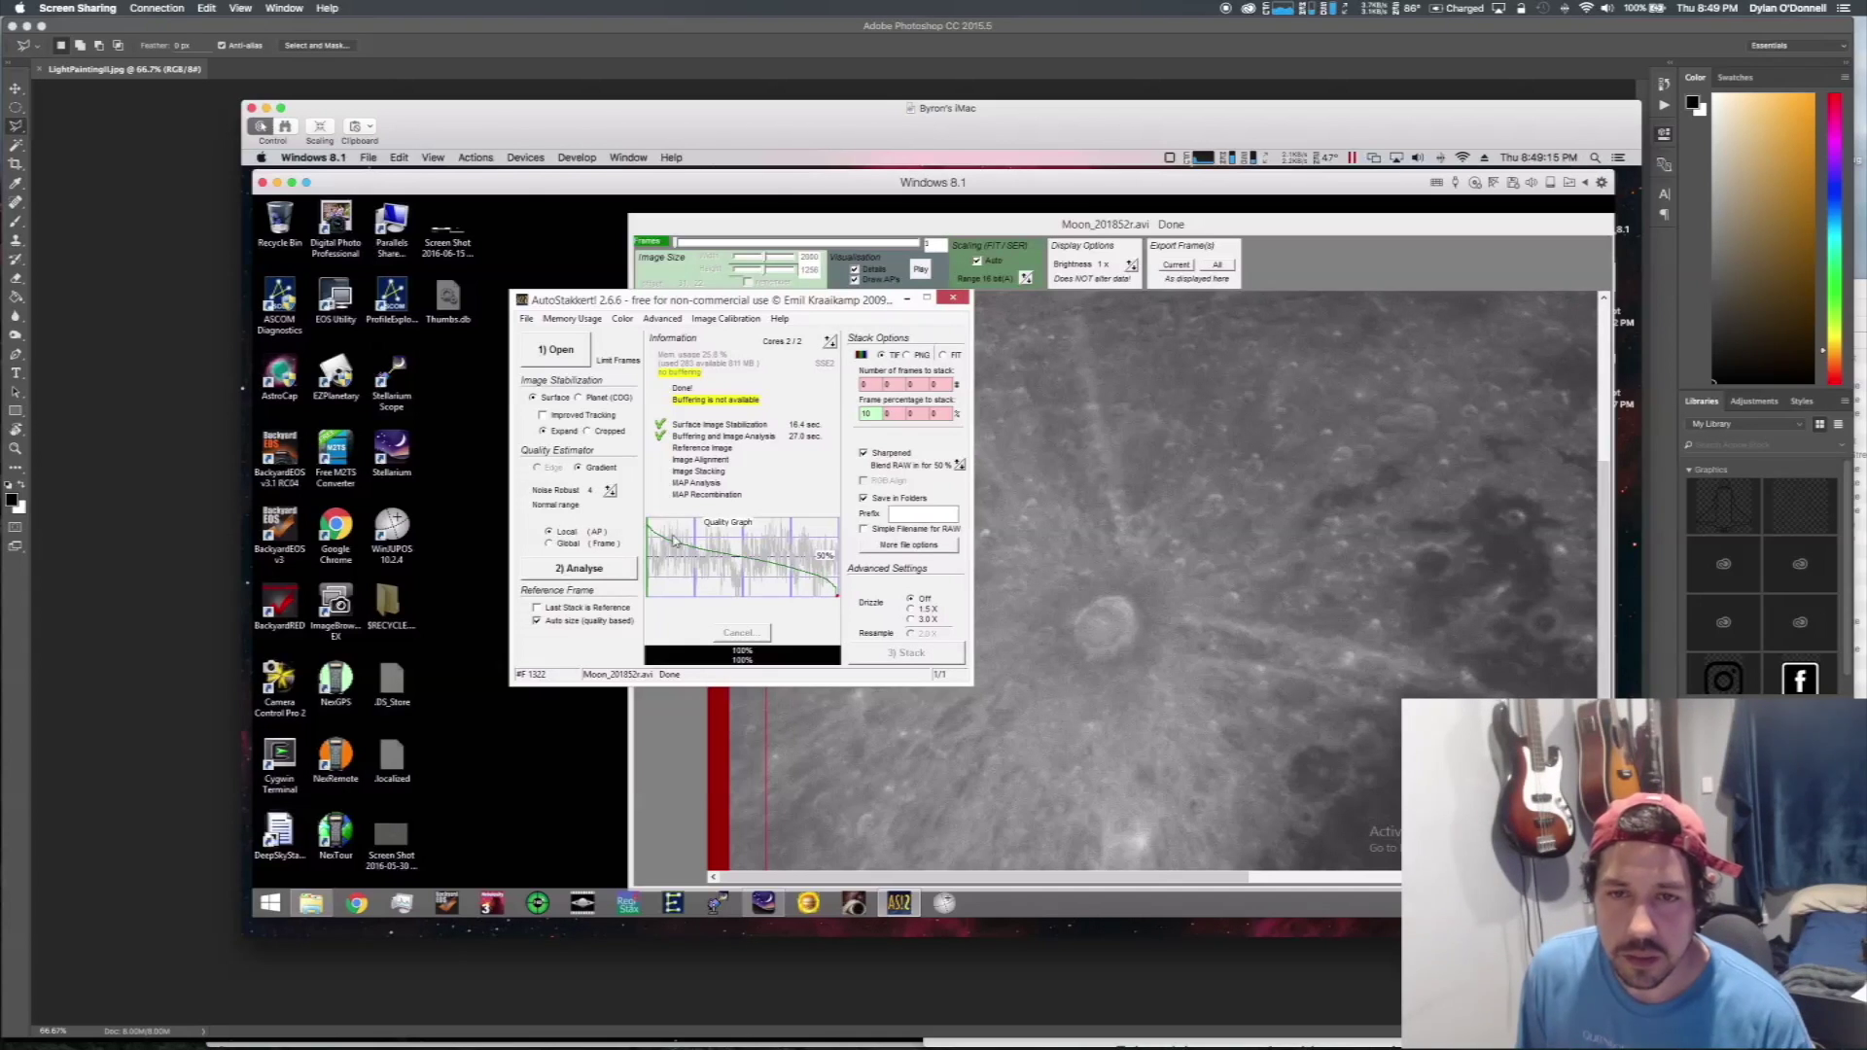
click(867, 413)
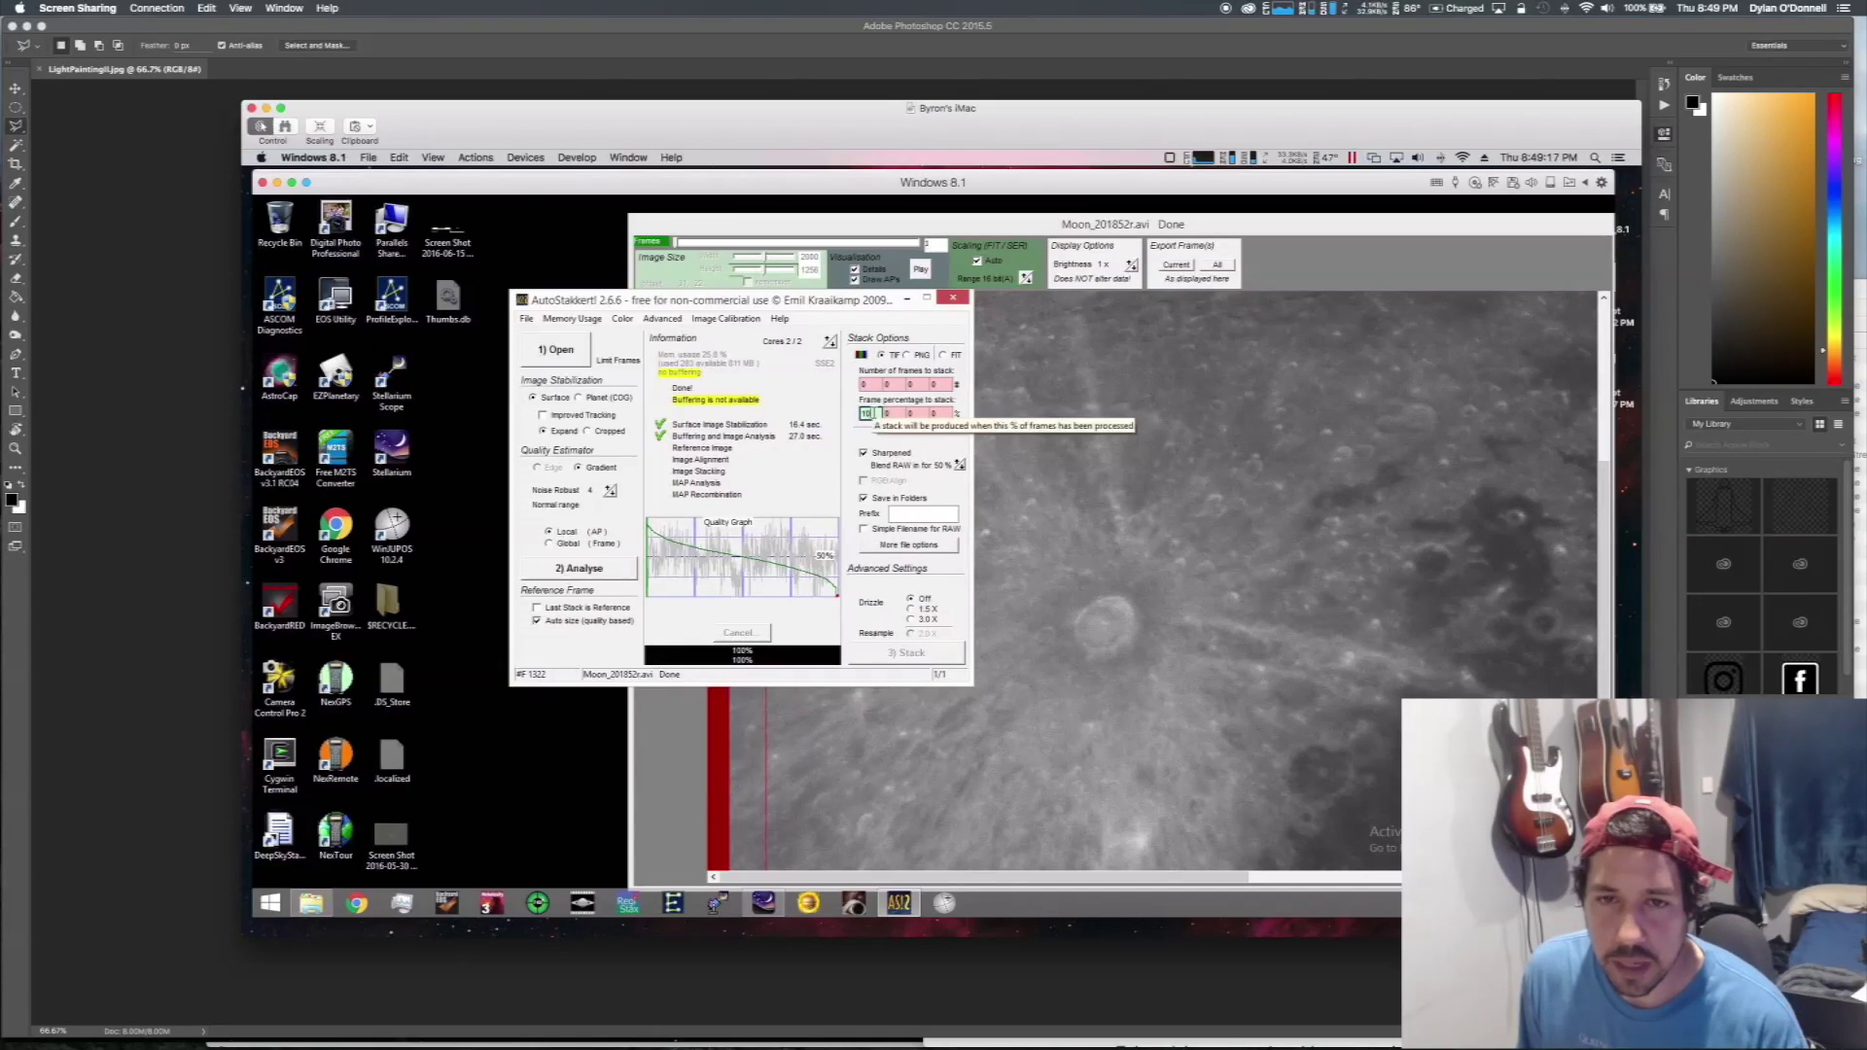
click(868, 385)
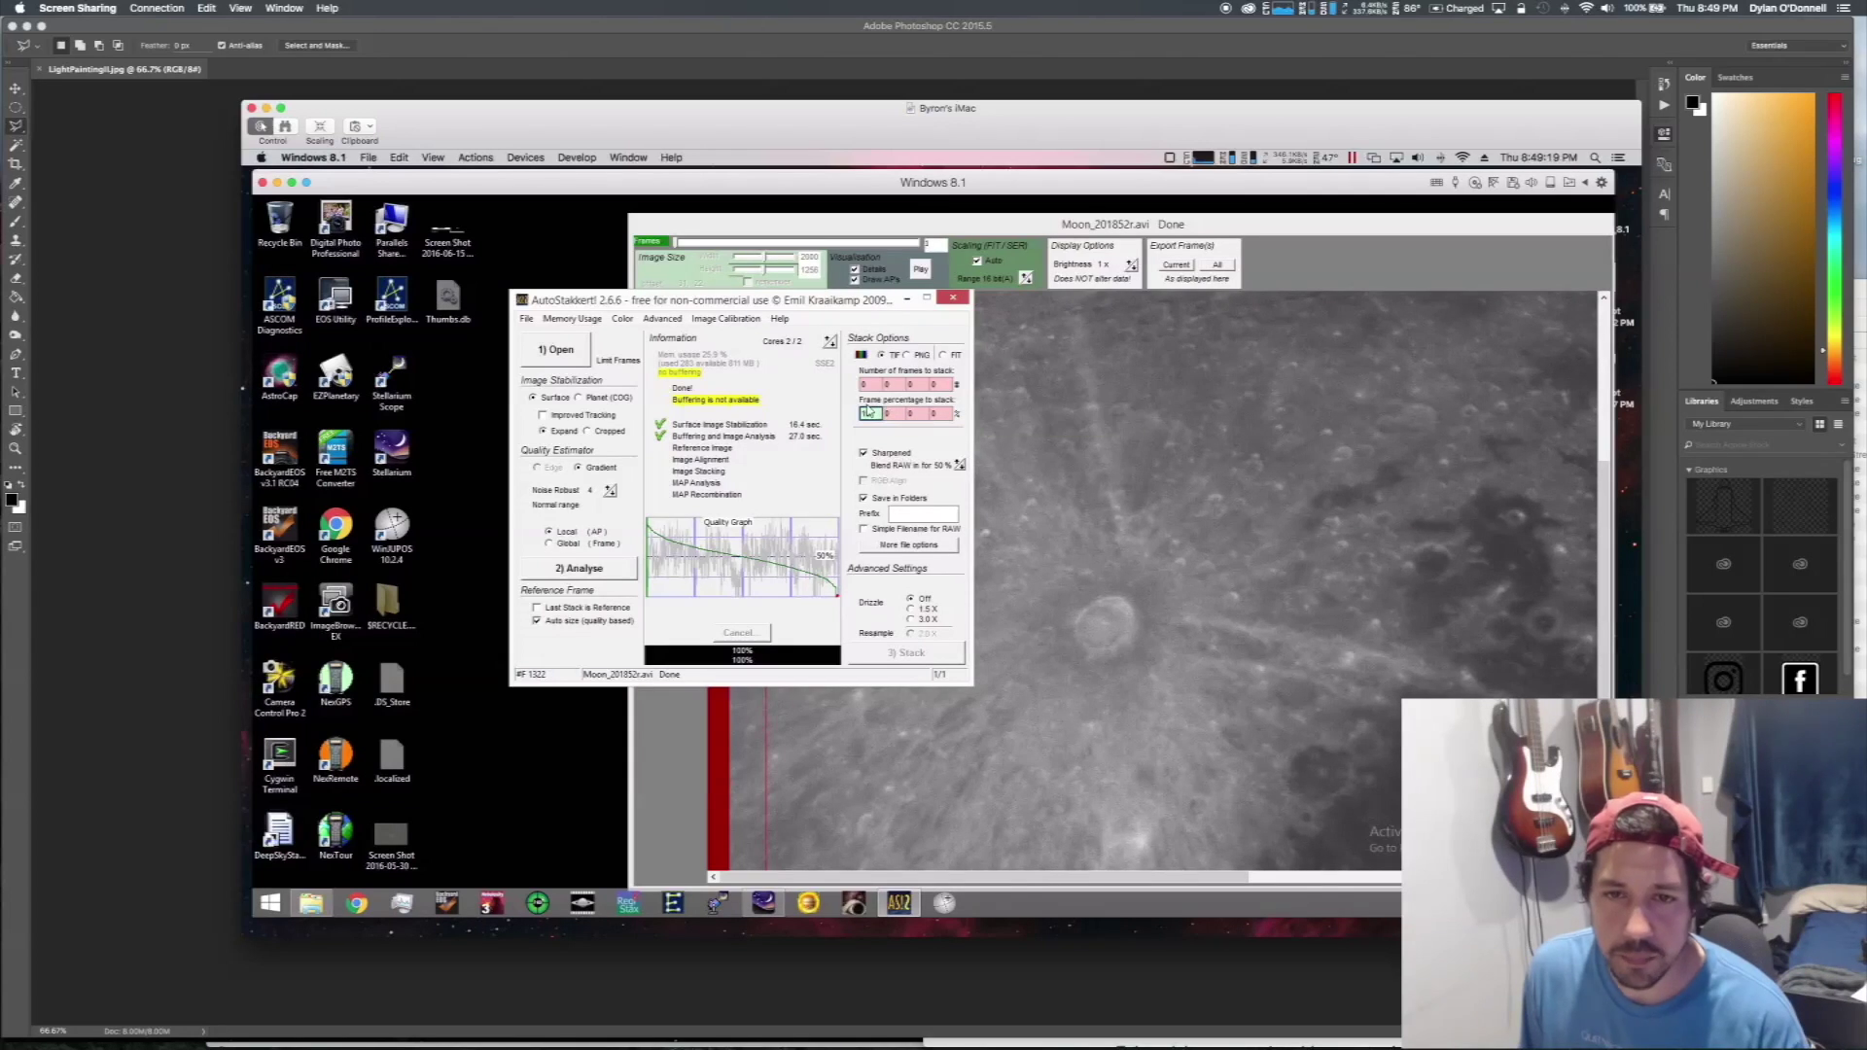
click(869, 413)
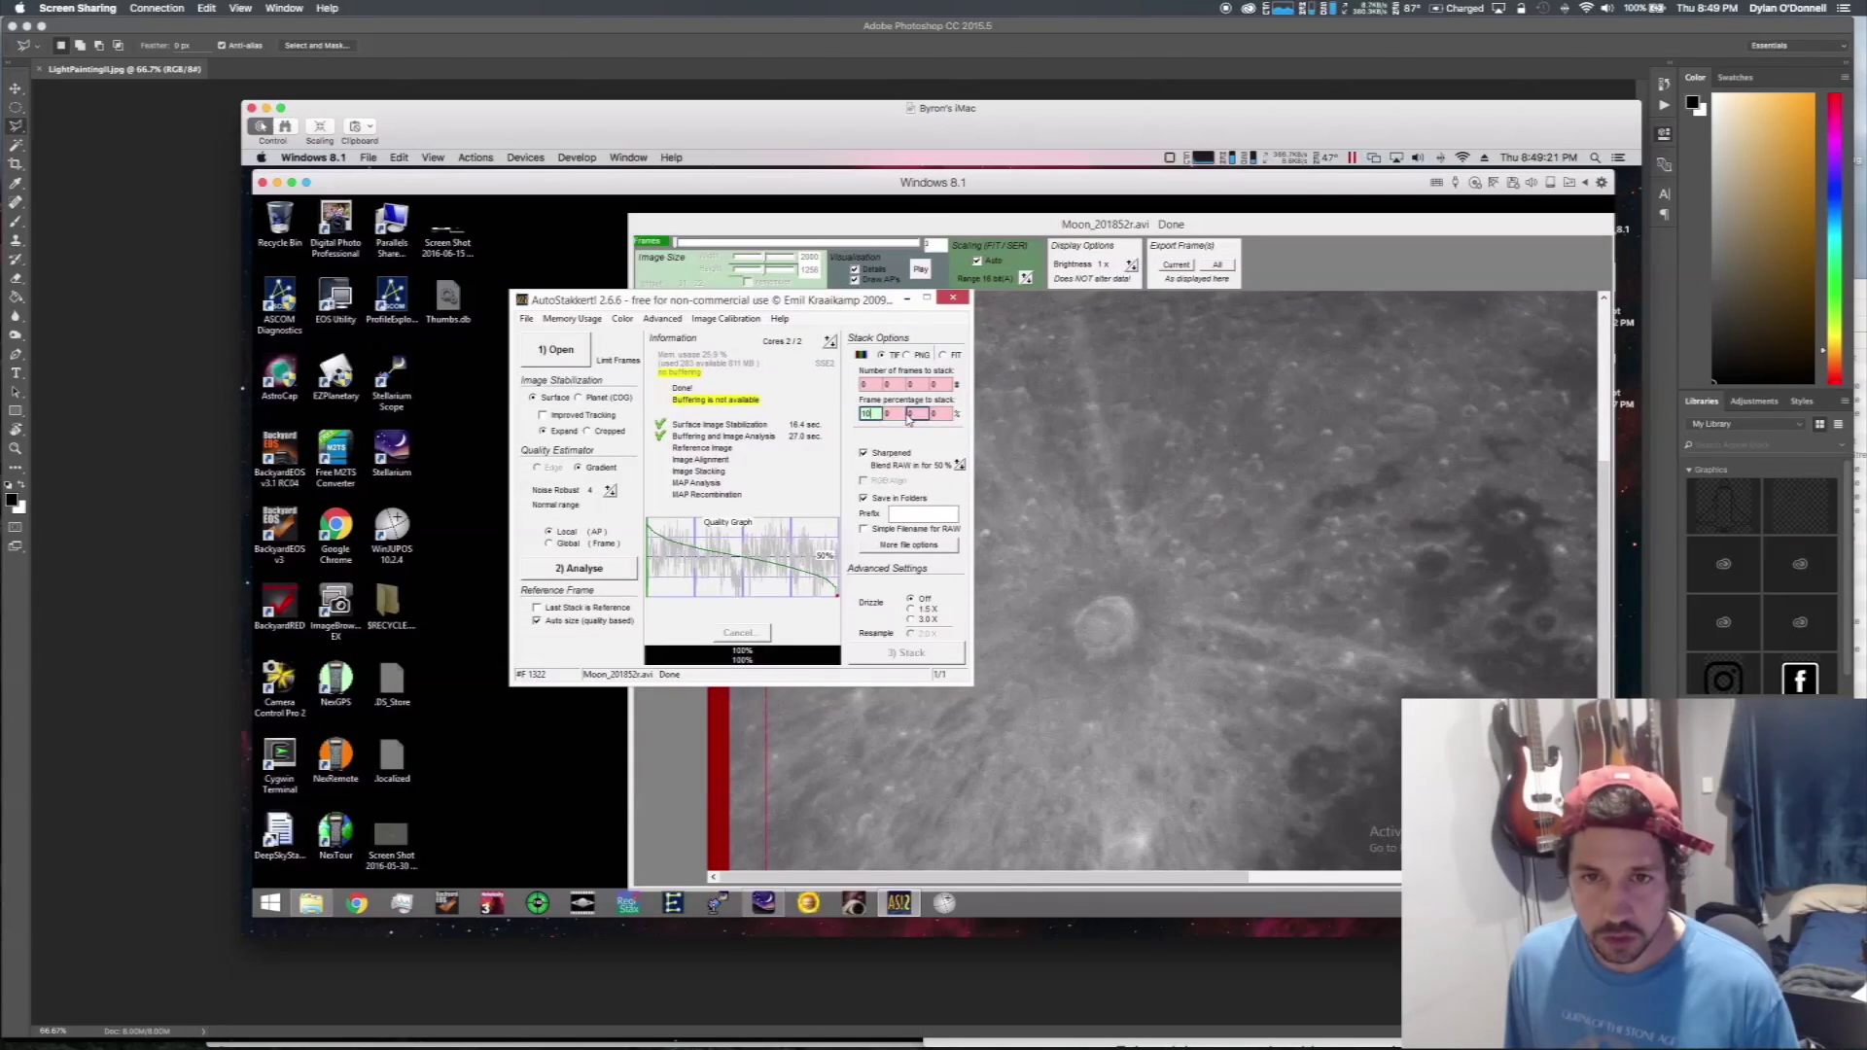
double_click(867, 414)
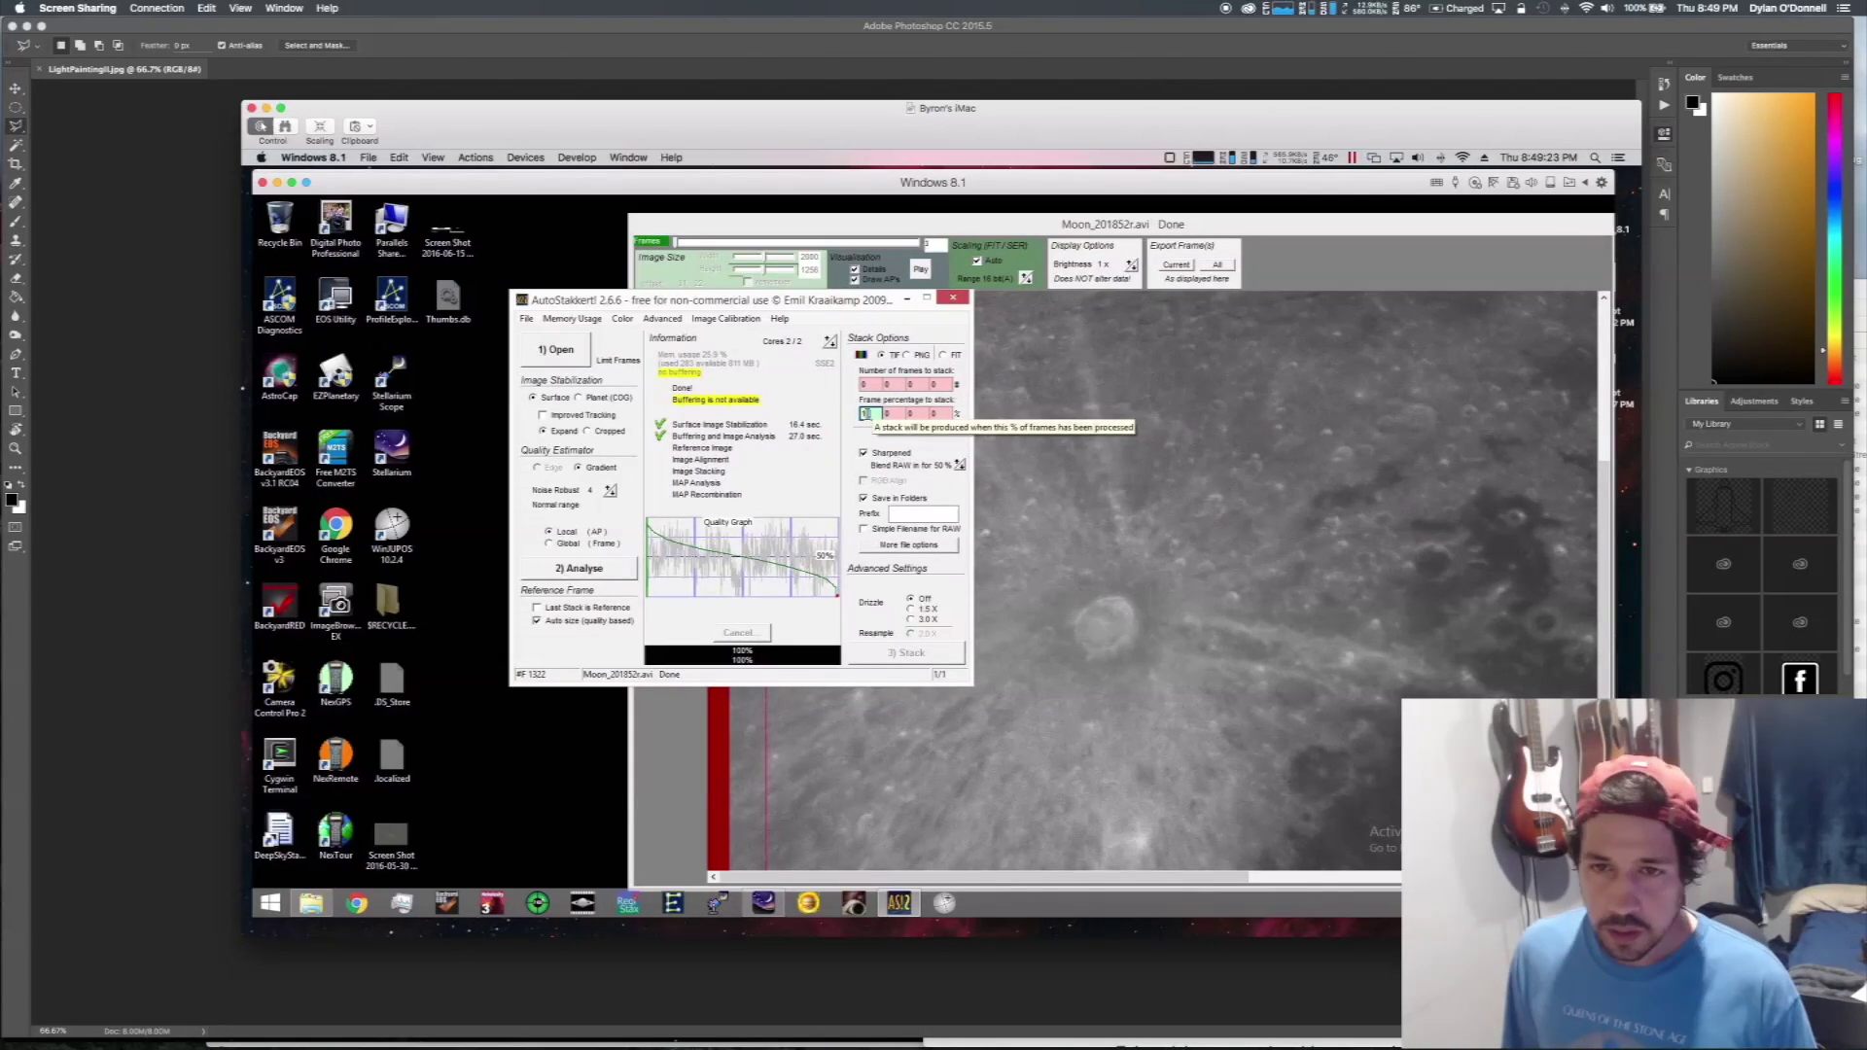
text(12)
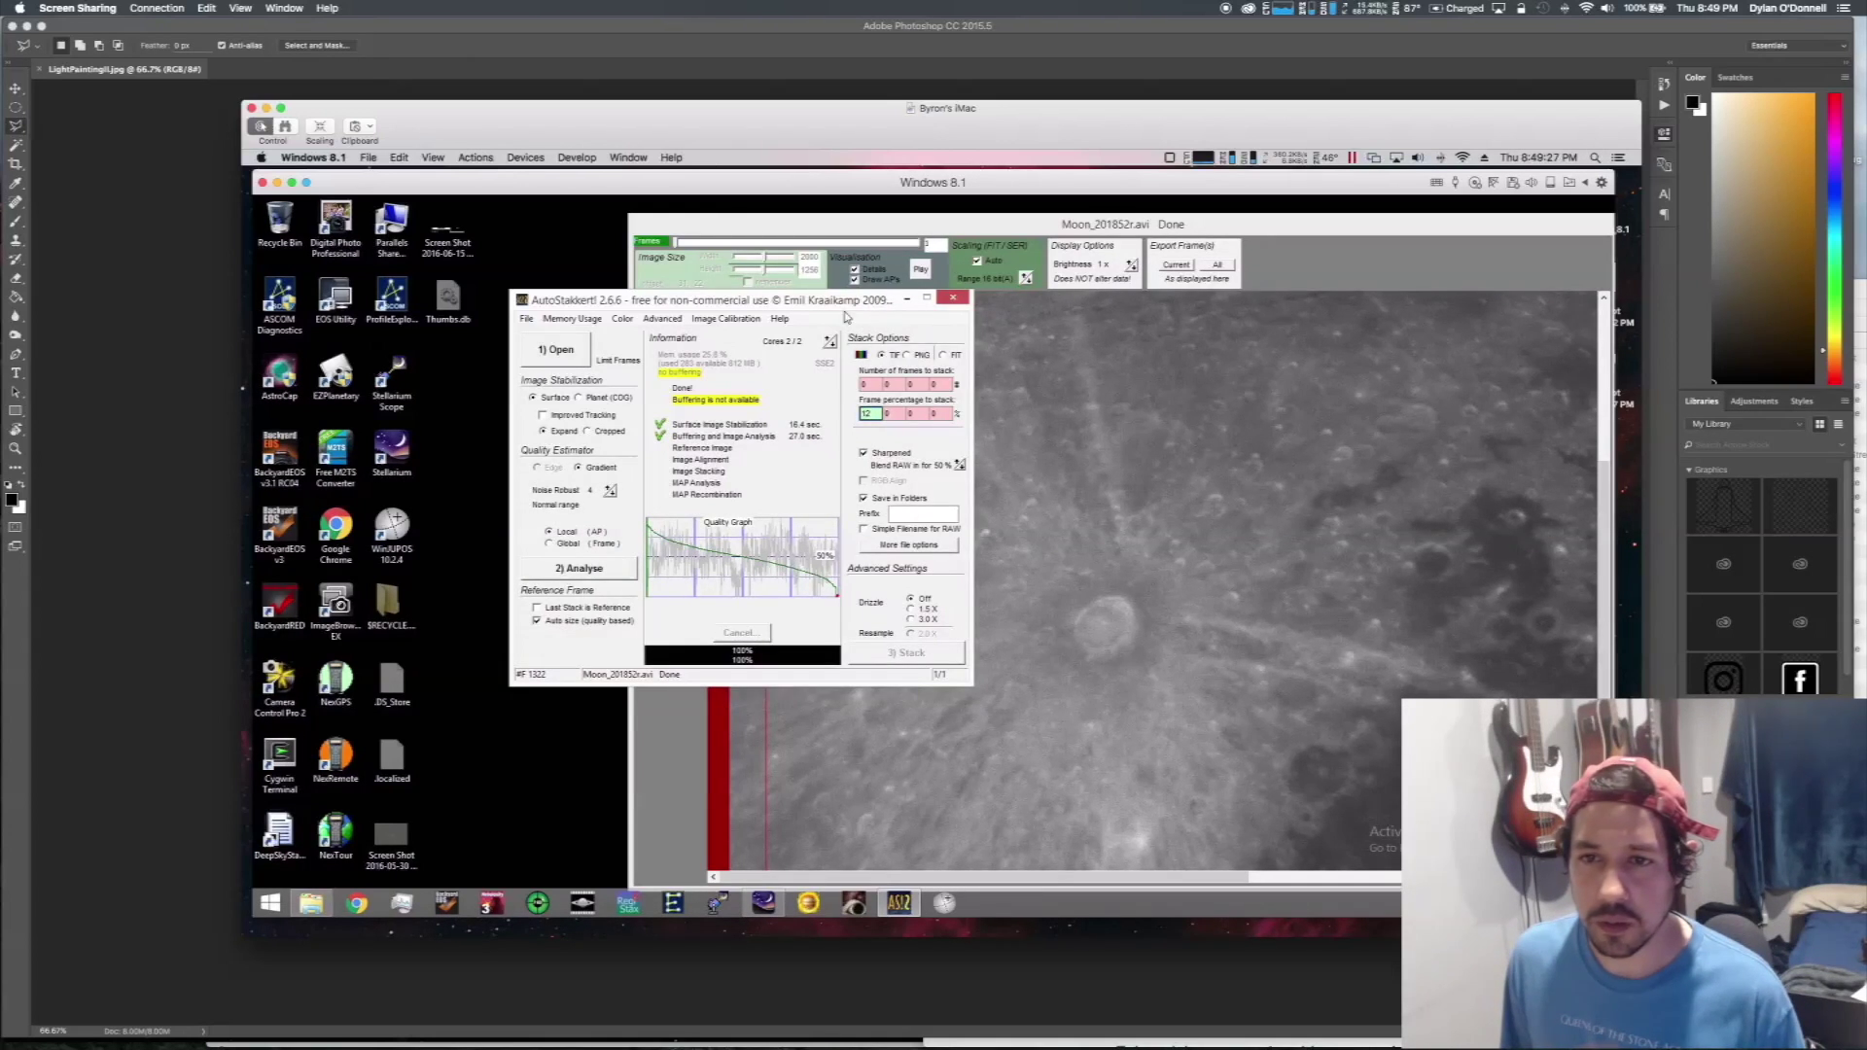
drag(869, 314, 651, 362)
- Place an alignment-point grid, trying AP sizes 48 and 104 with minimum brightness 45
click(813, 233)
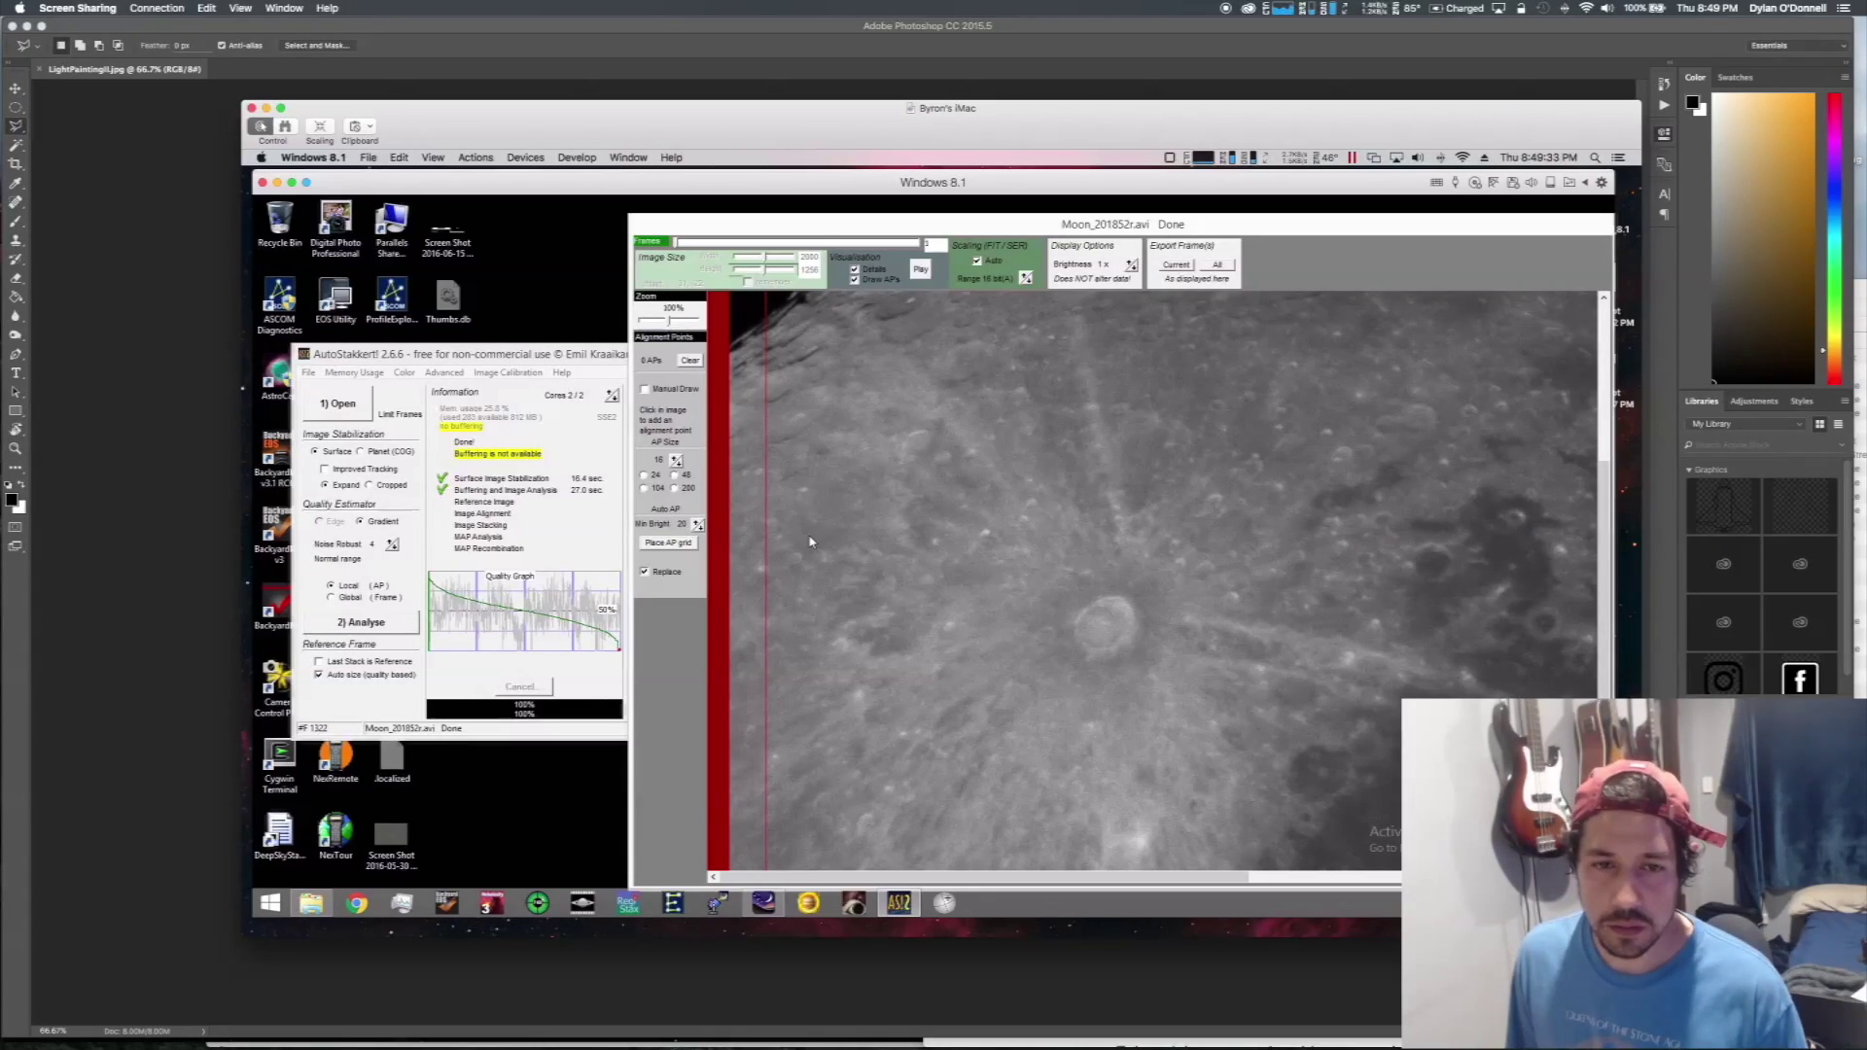
click(670, 545)
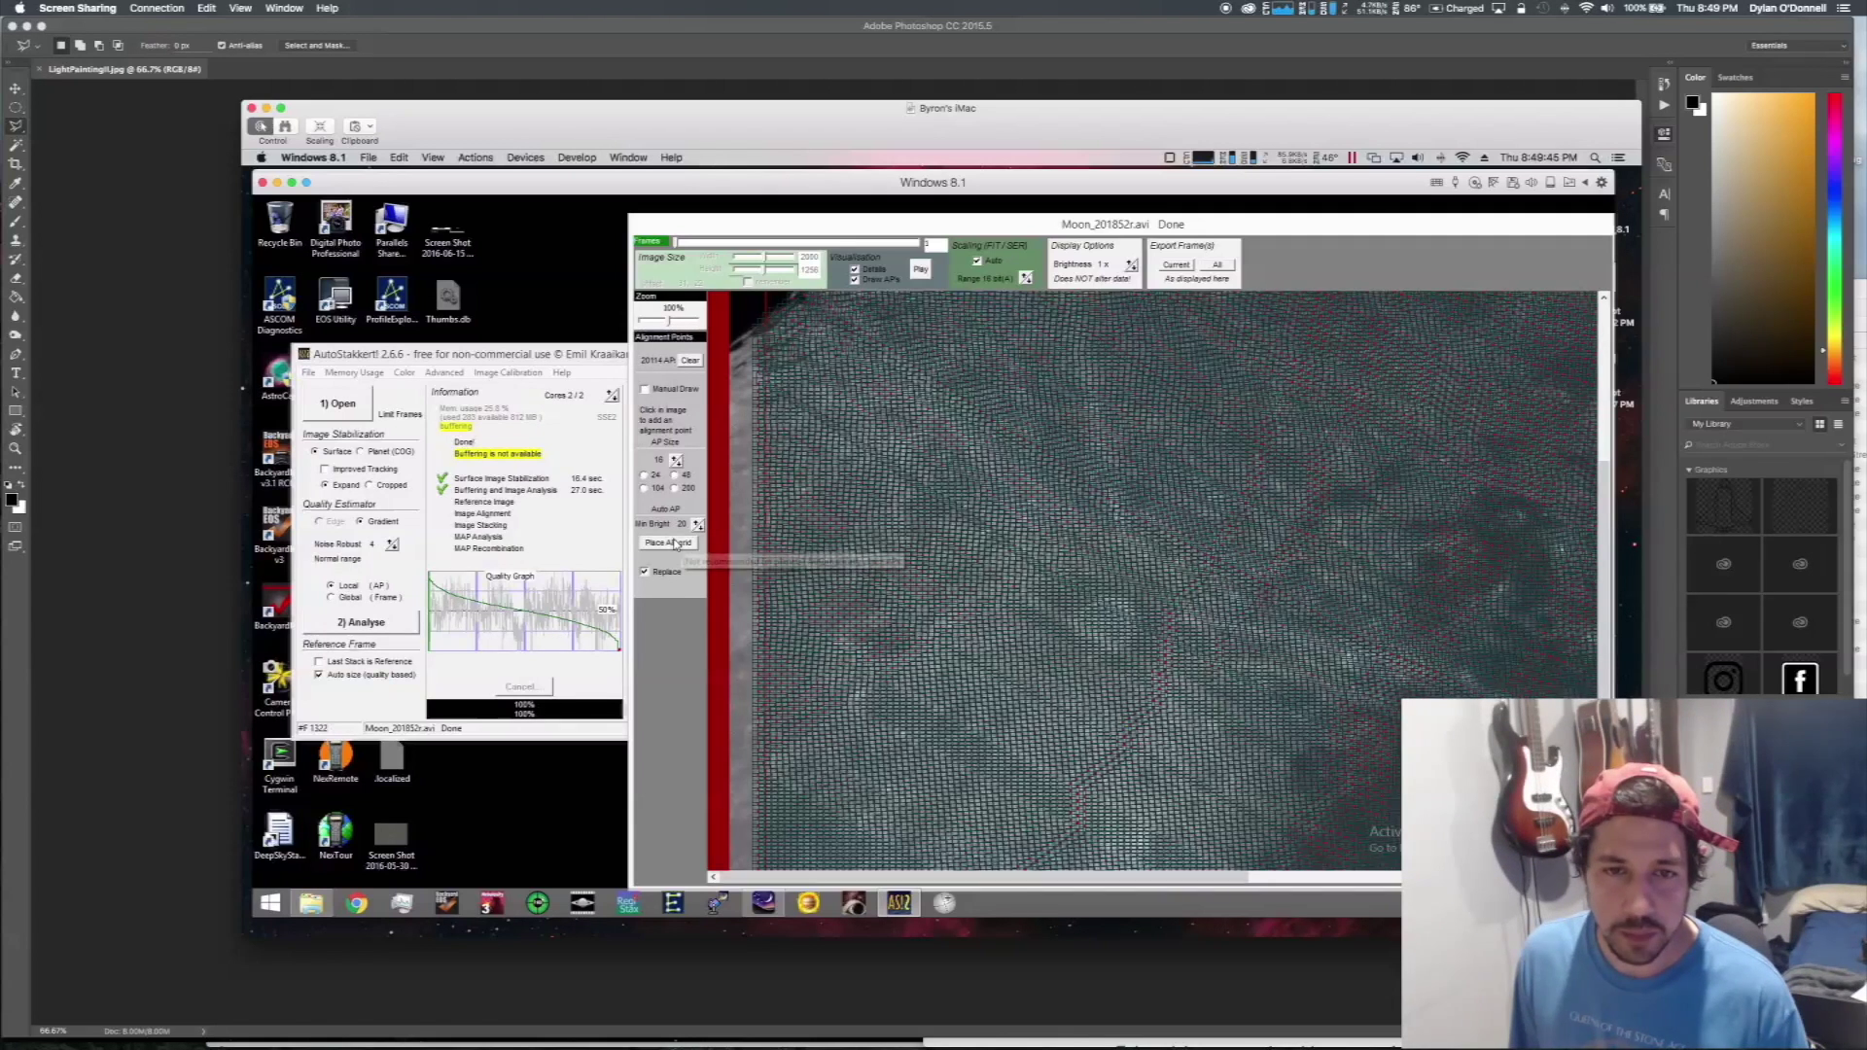
click(676, 476)
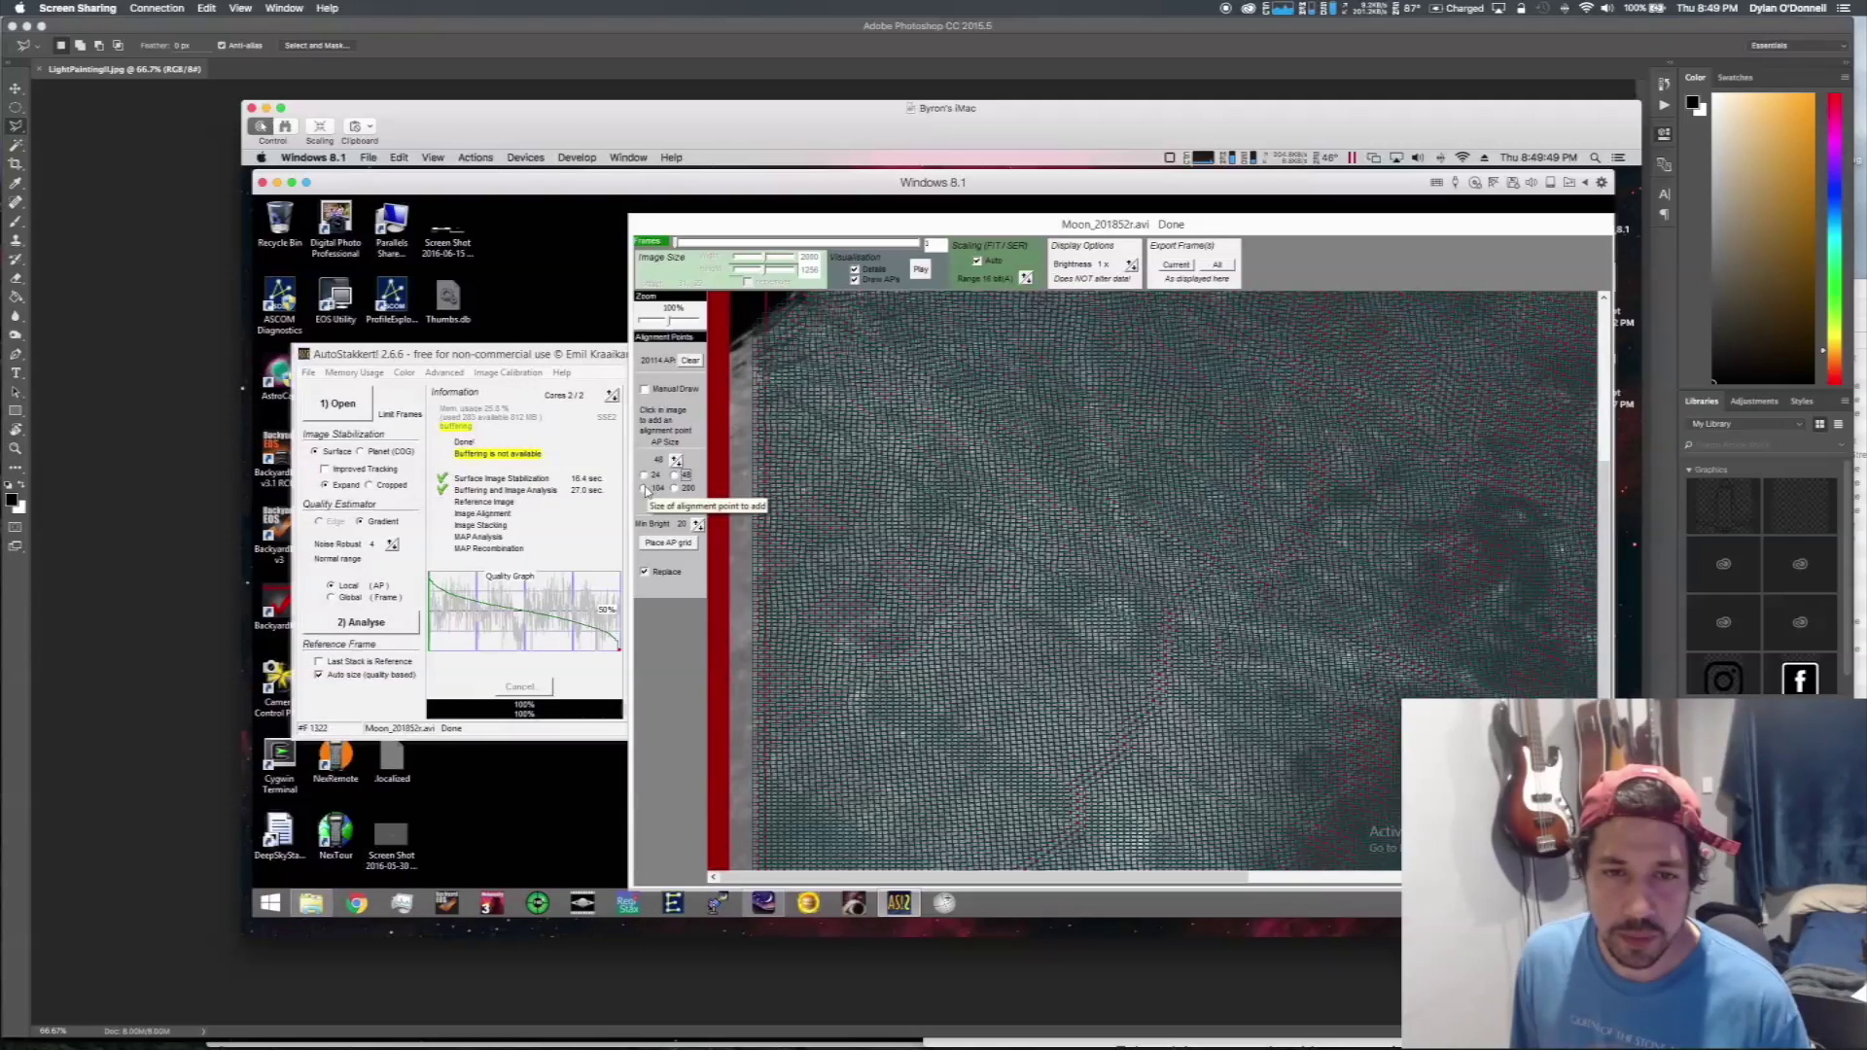
click(647, 489)
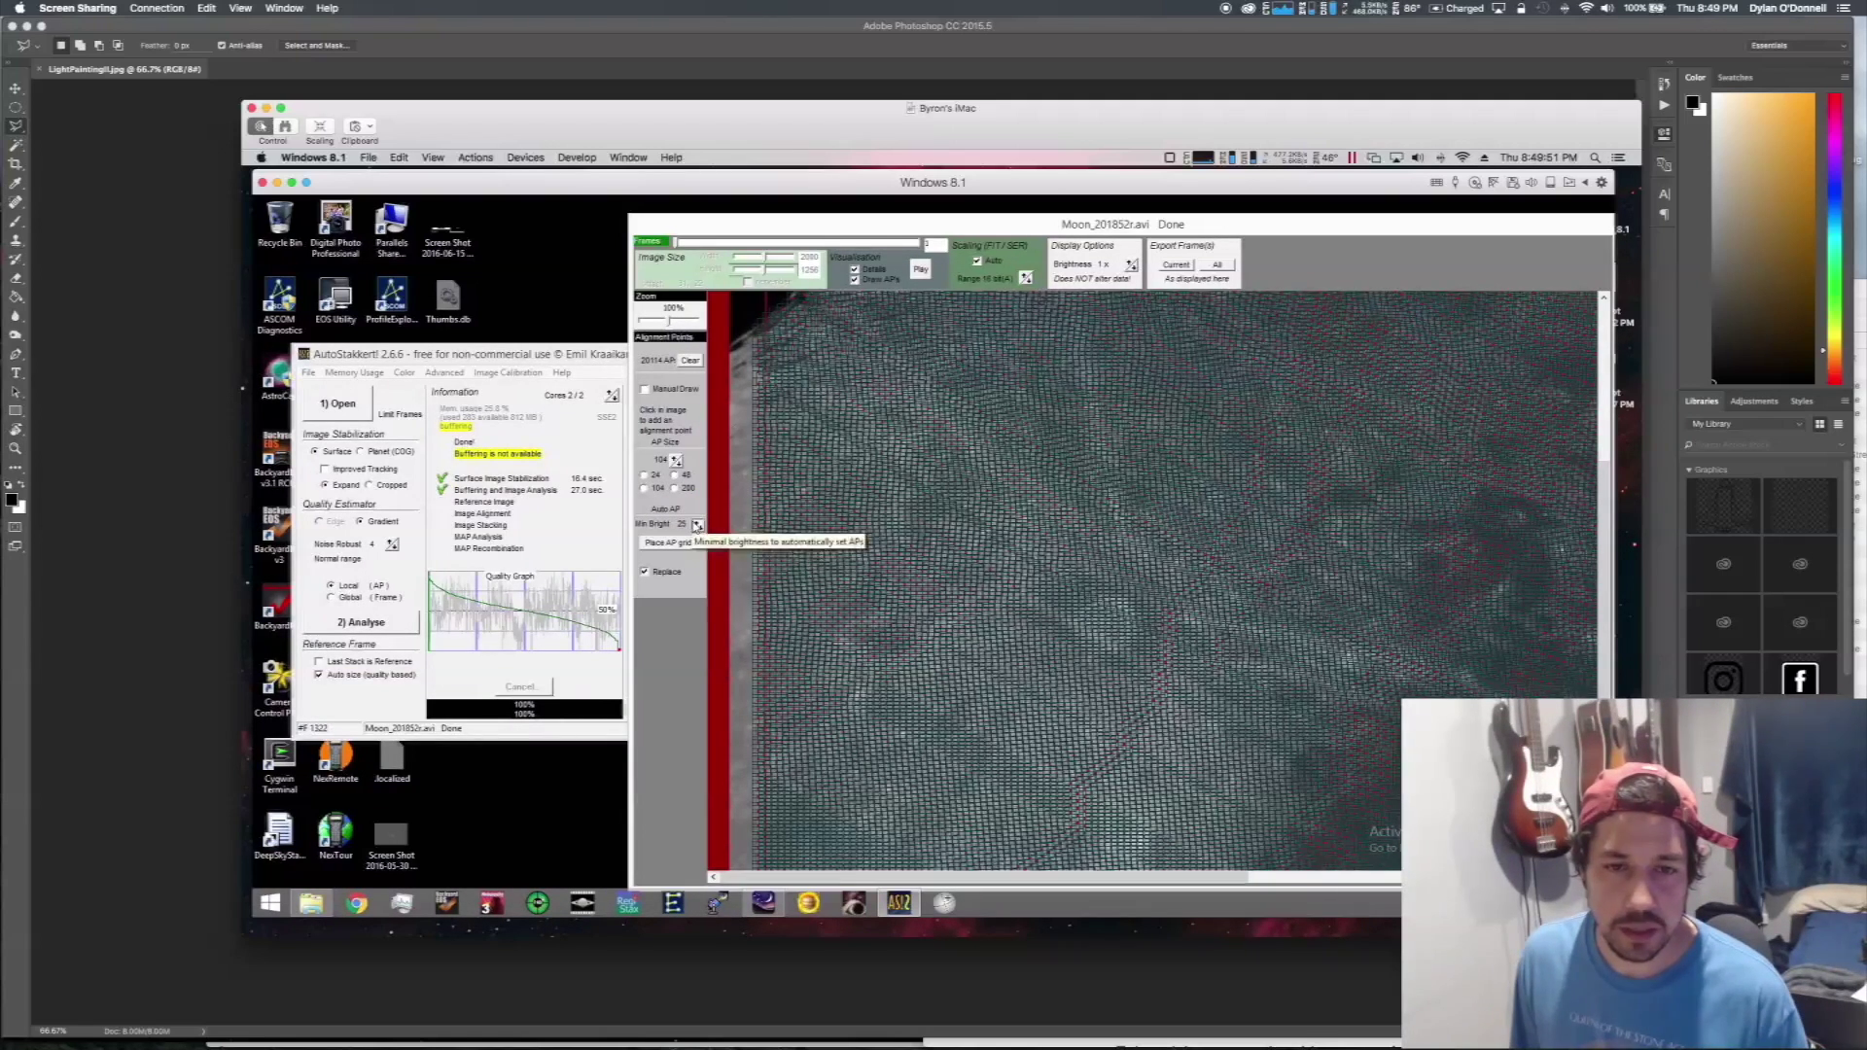
click(696, 526)
click(697, 525)
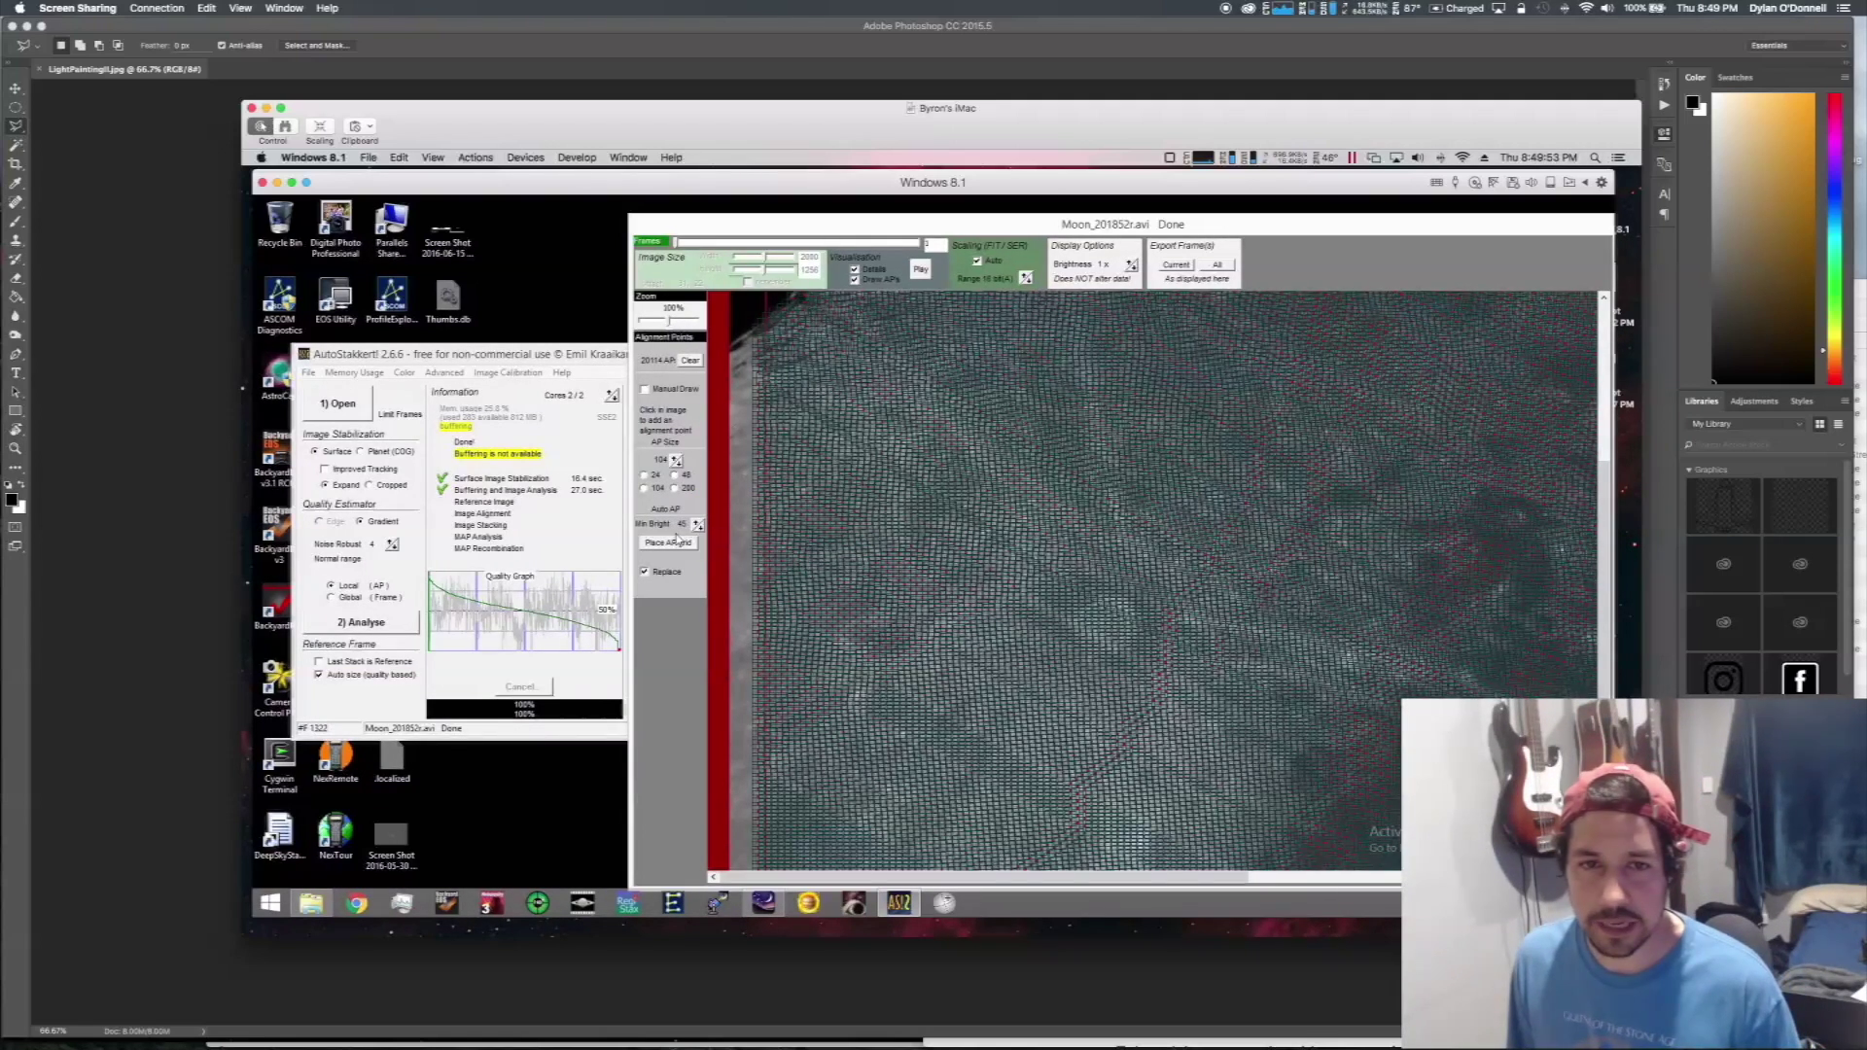
click(678, 544)
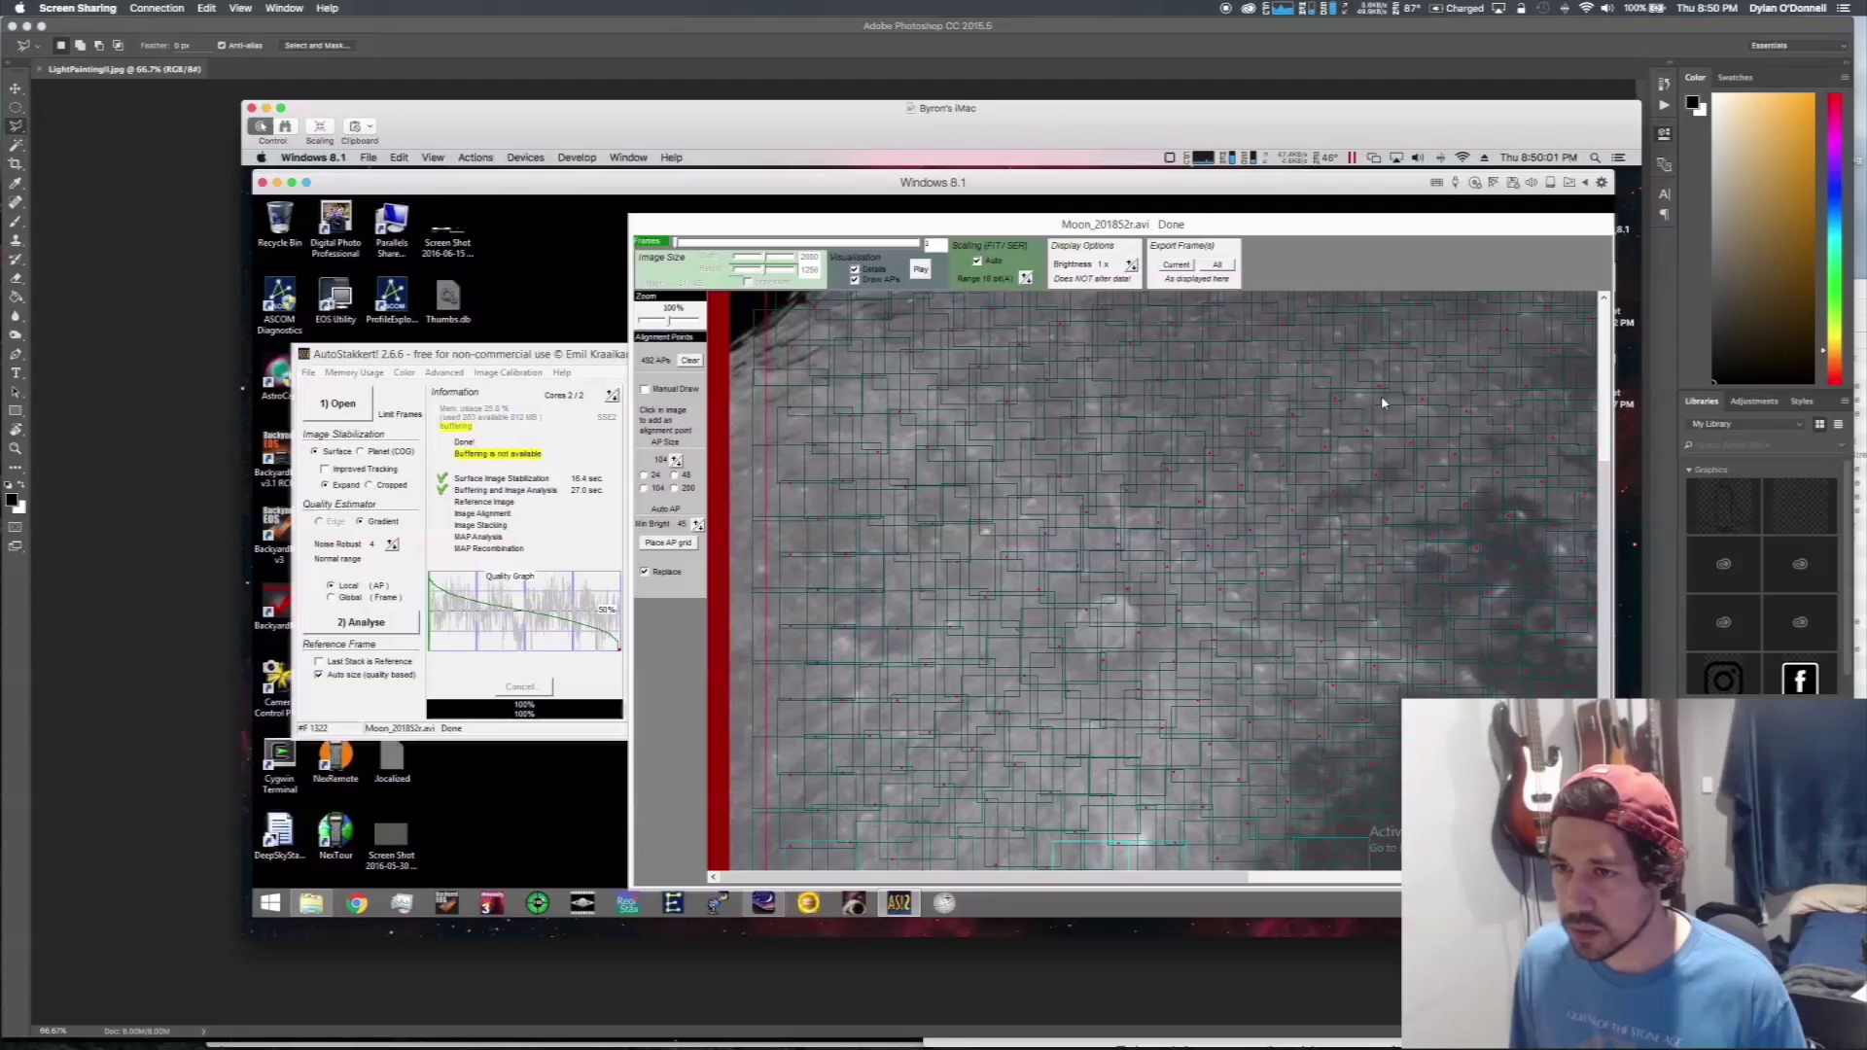
- Redraw the grid with AP size 200, leaving 121 alignment points on the moon
scroll(1581, 329, up, 5)
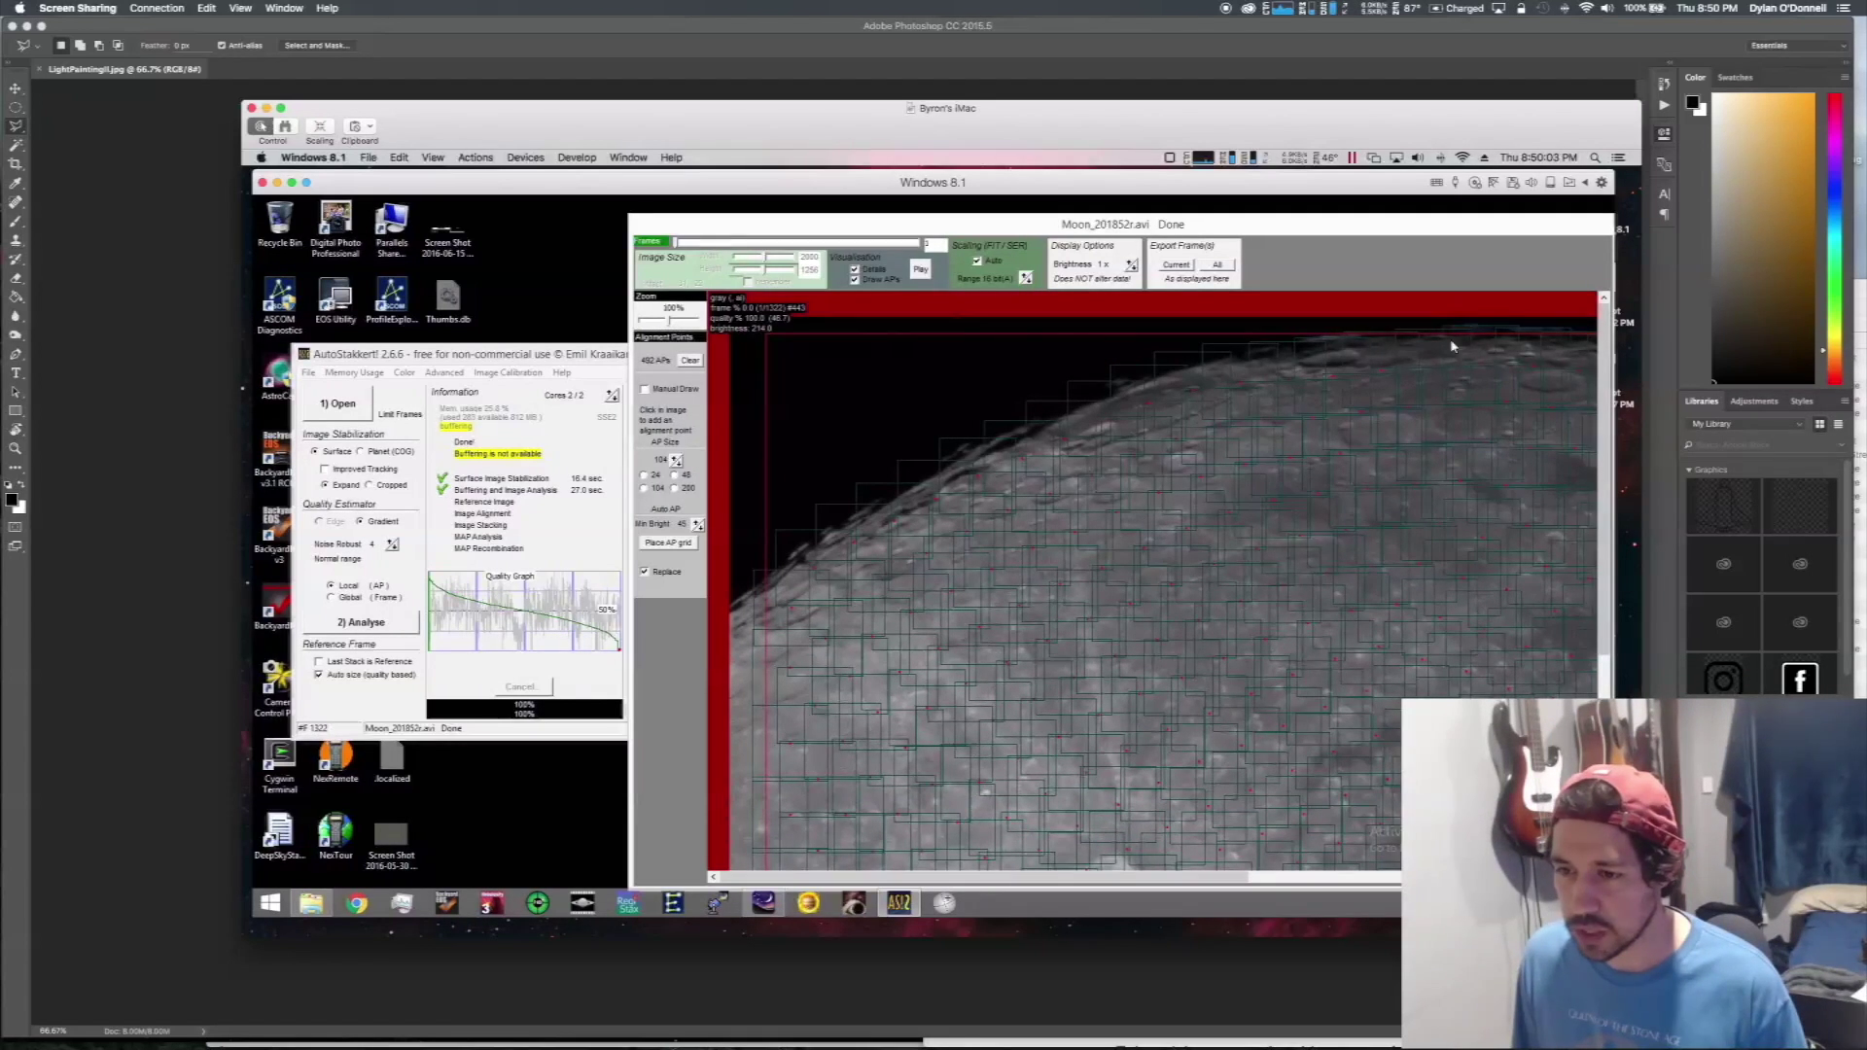
scroll(1562, 373, down, 5)
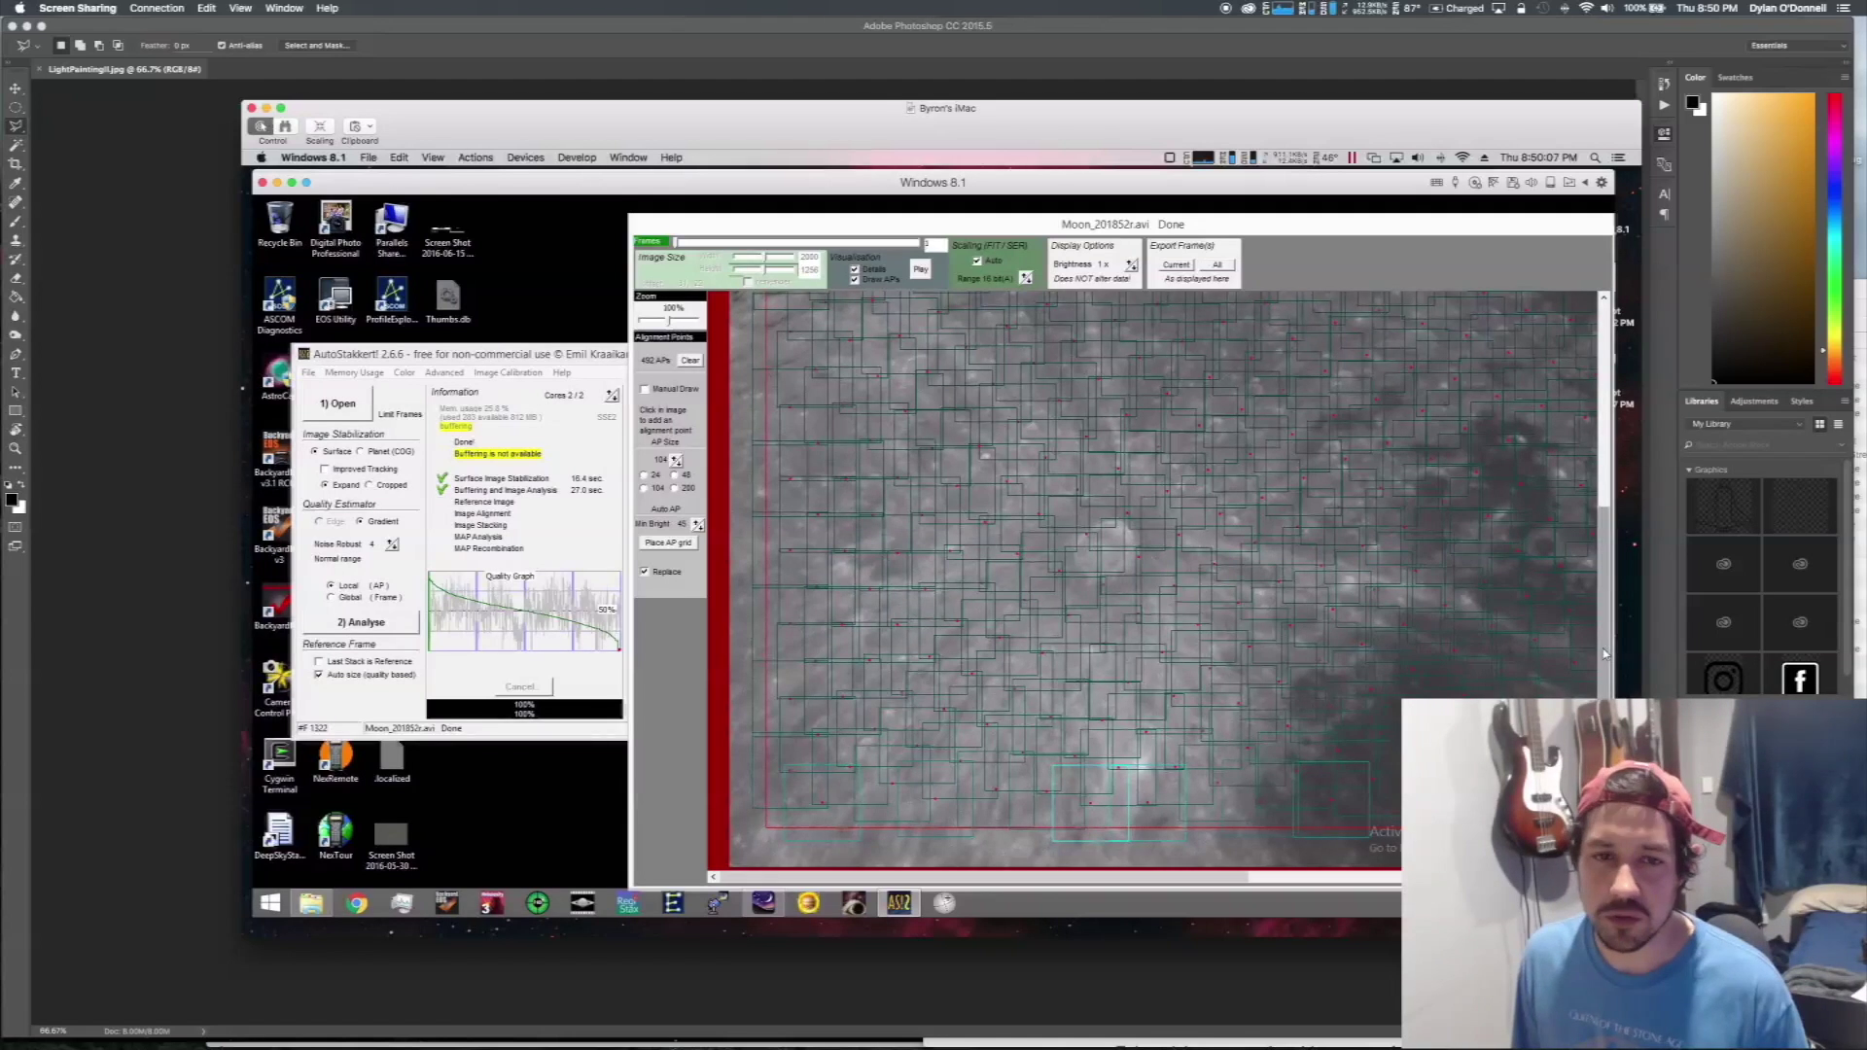
scroll(1595, 463, up, 5)
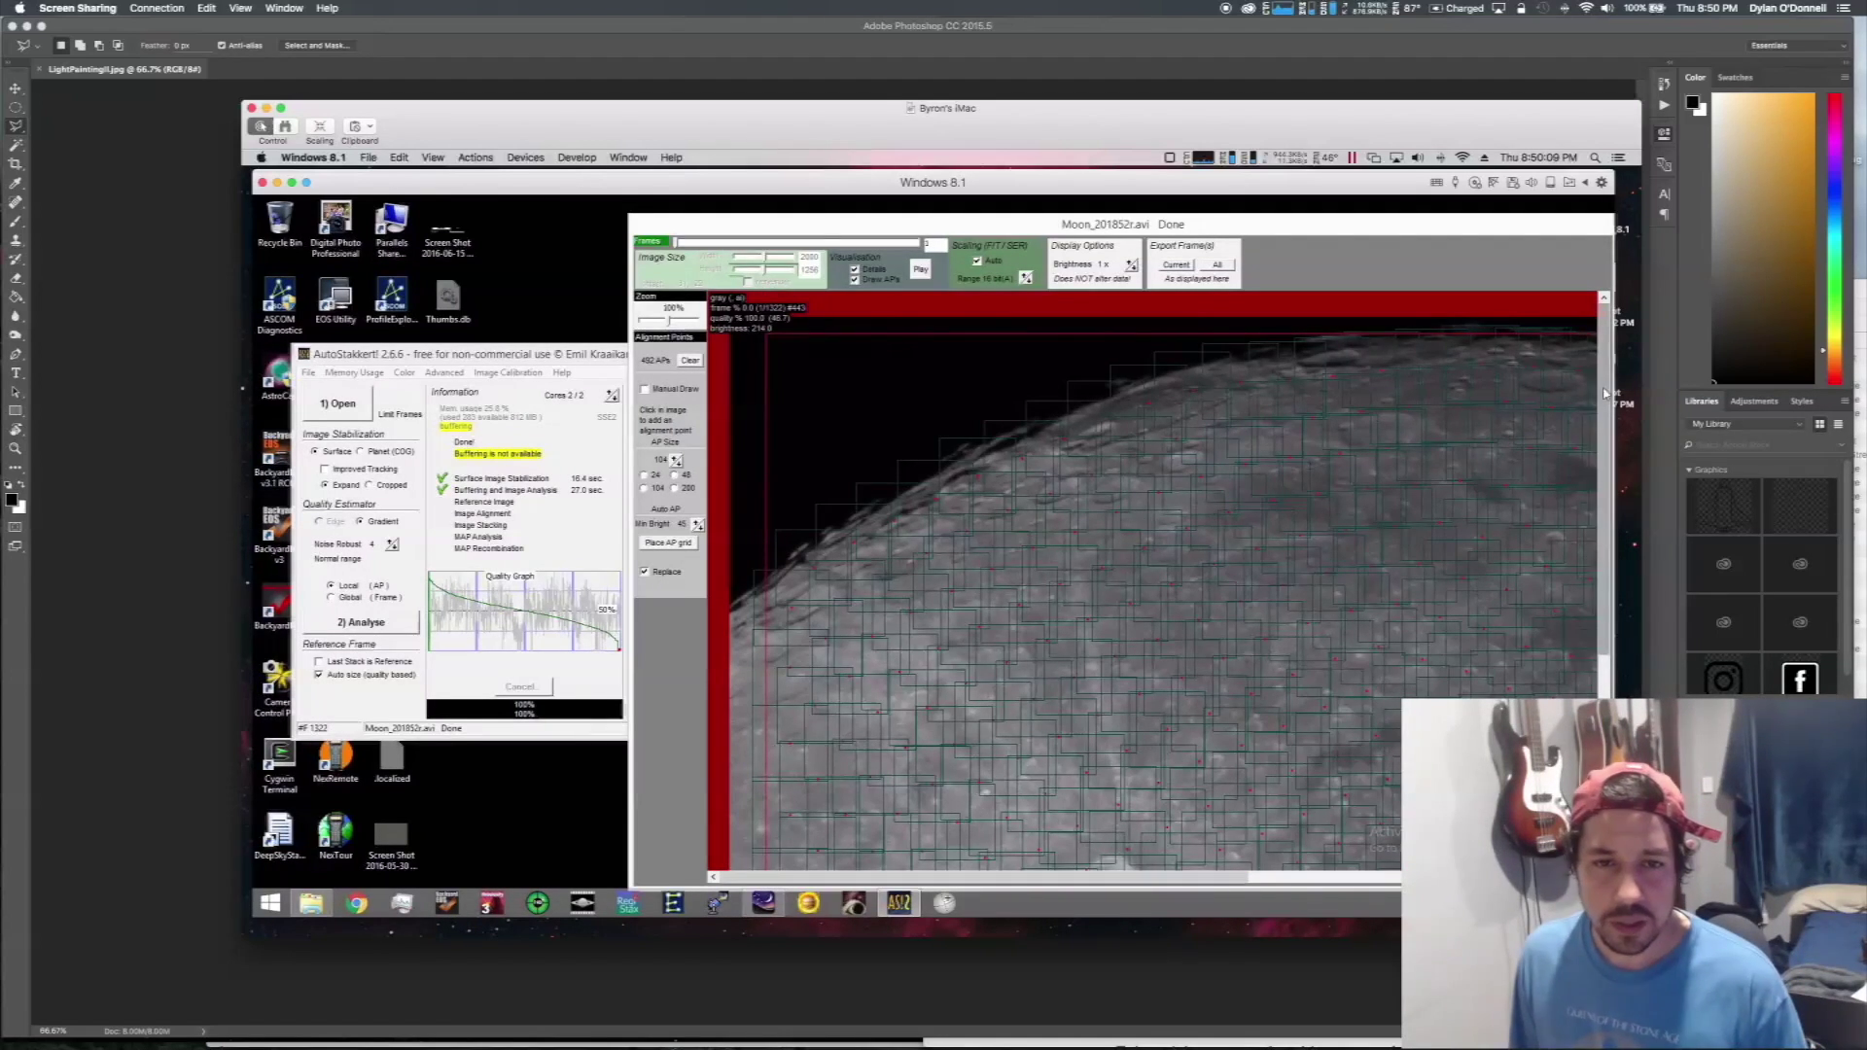
click(675, 488)
click(668, 543)
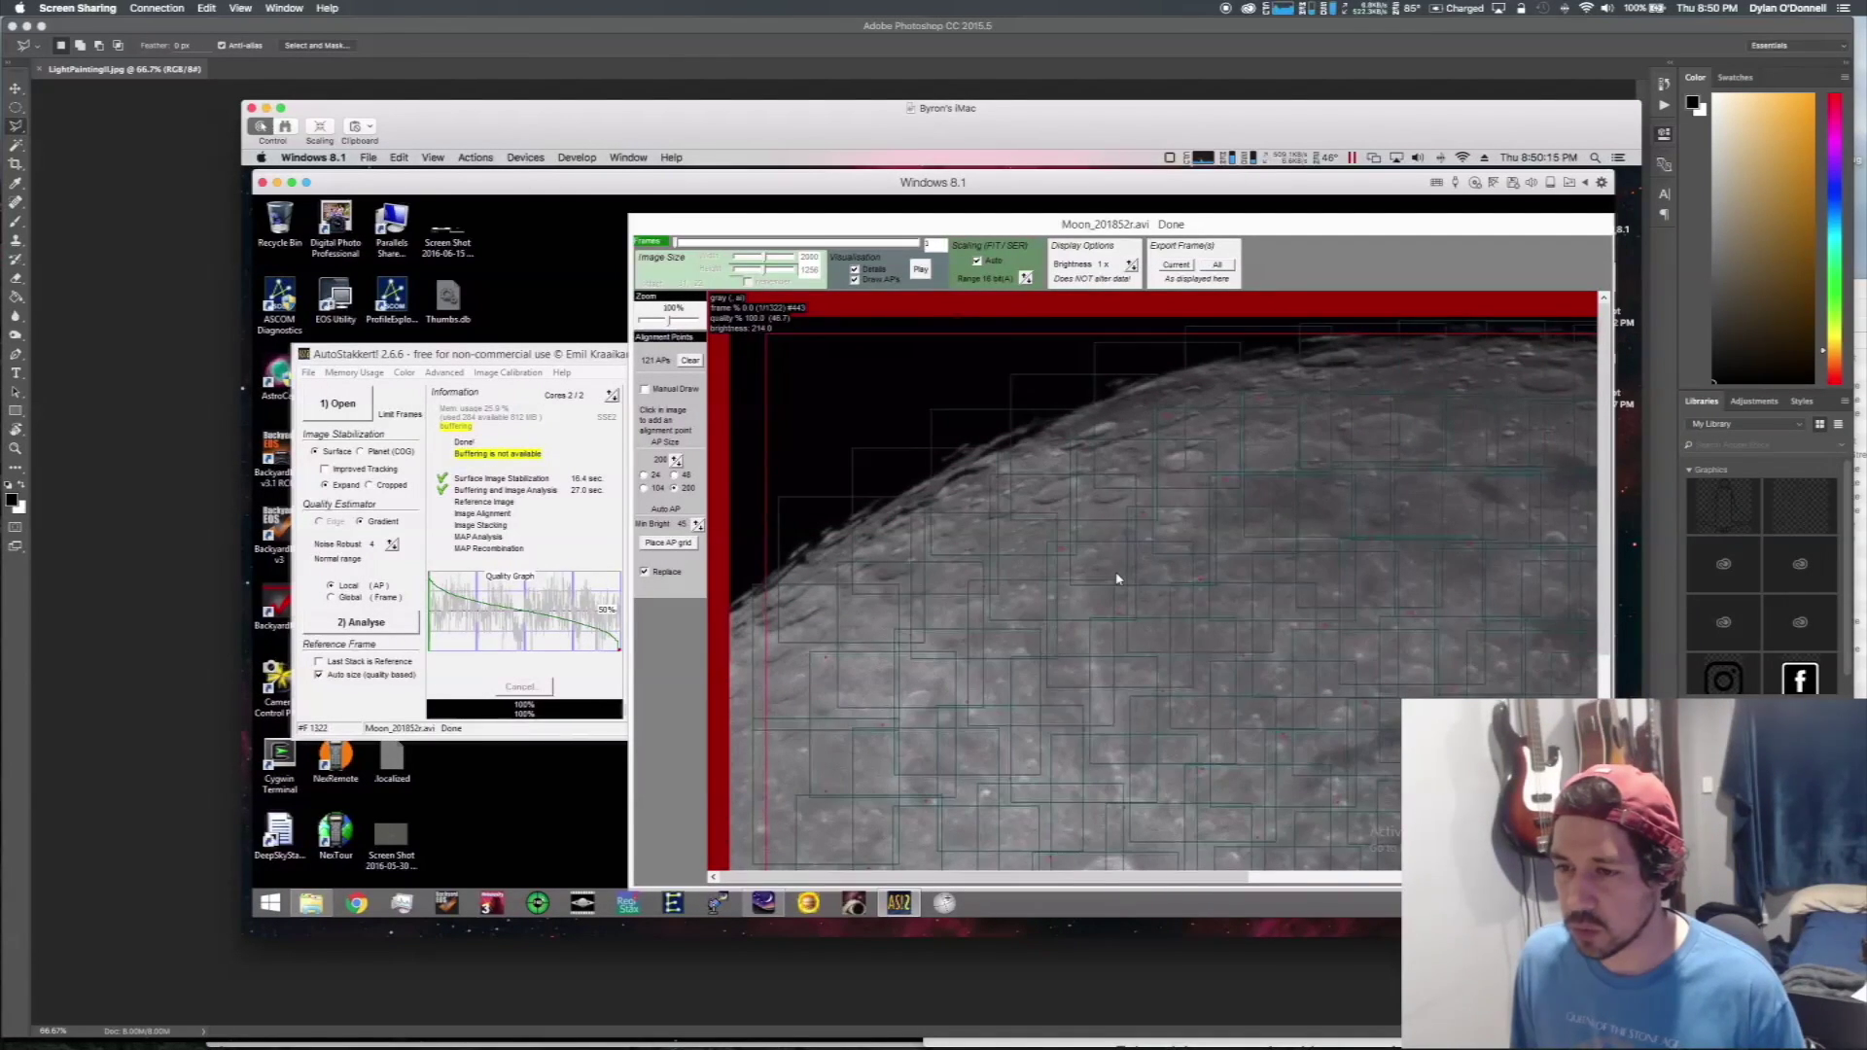
scroll(1568, 562, down, 3)
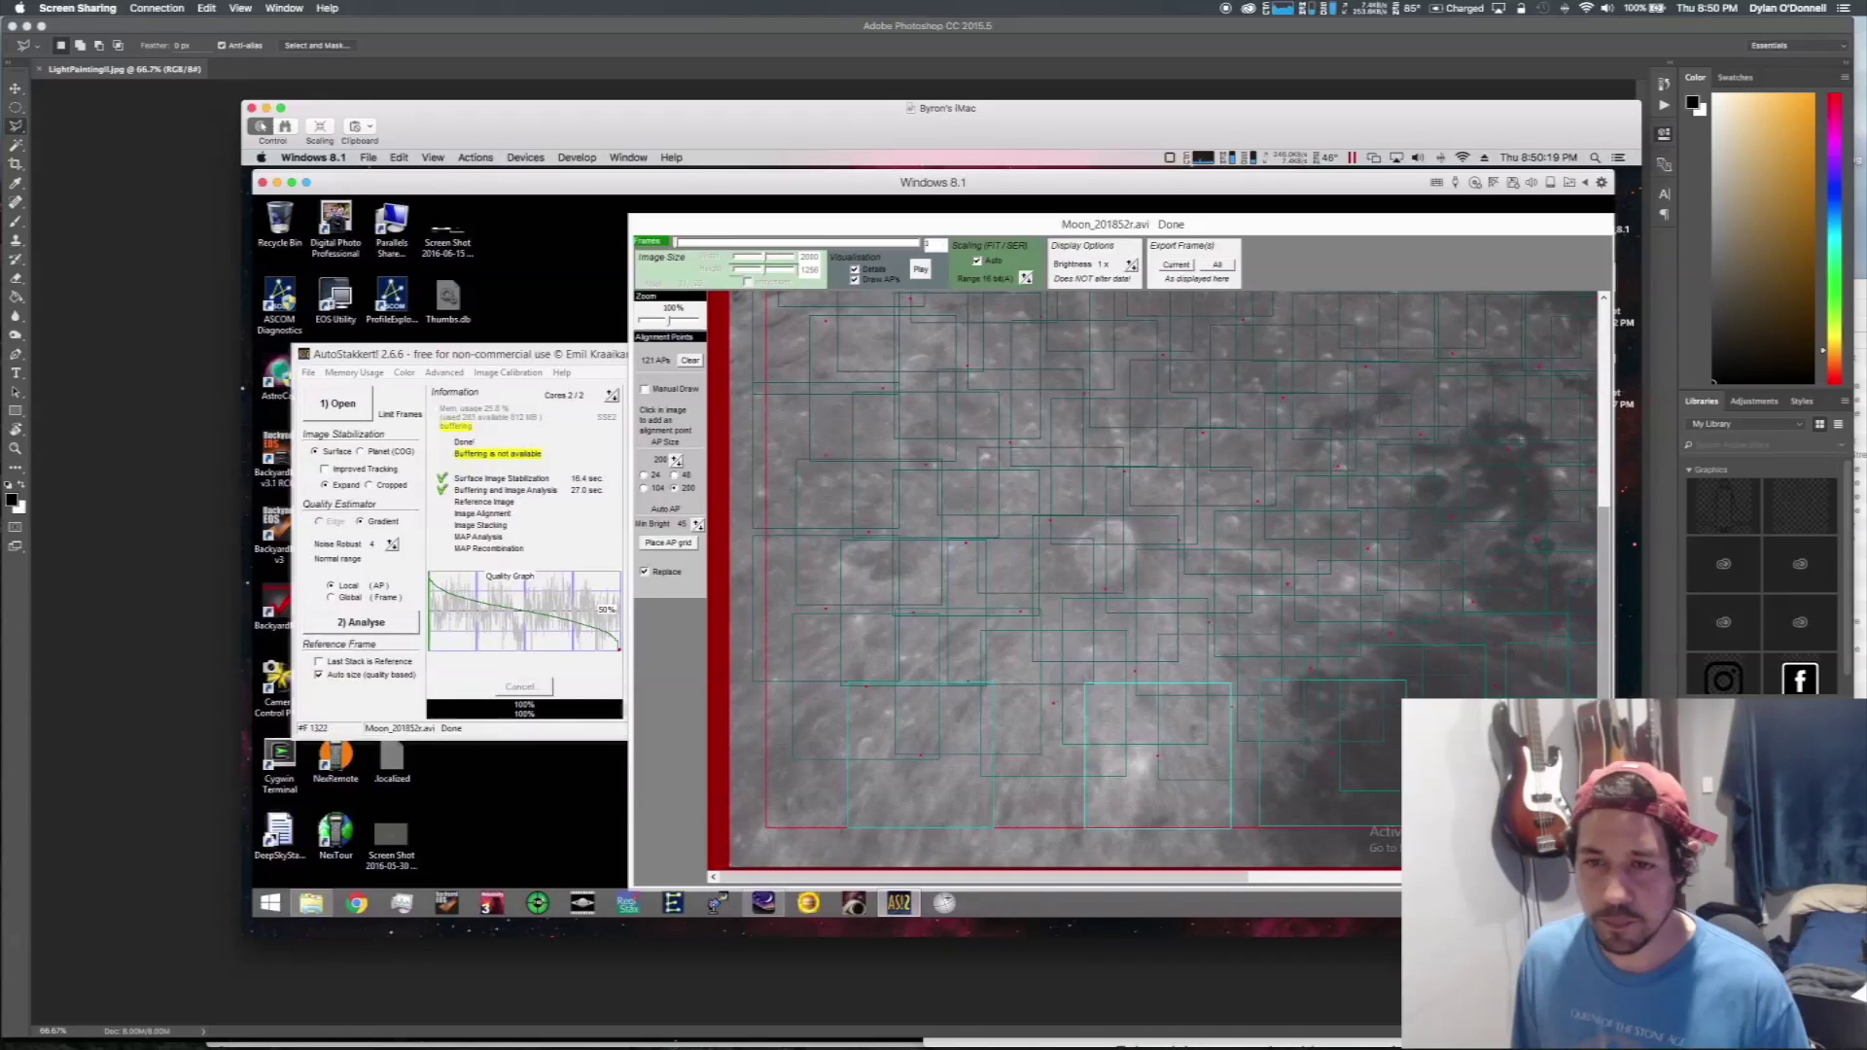
scroll(1592, 454, up, 3)
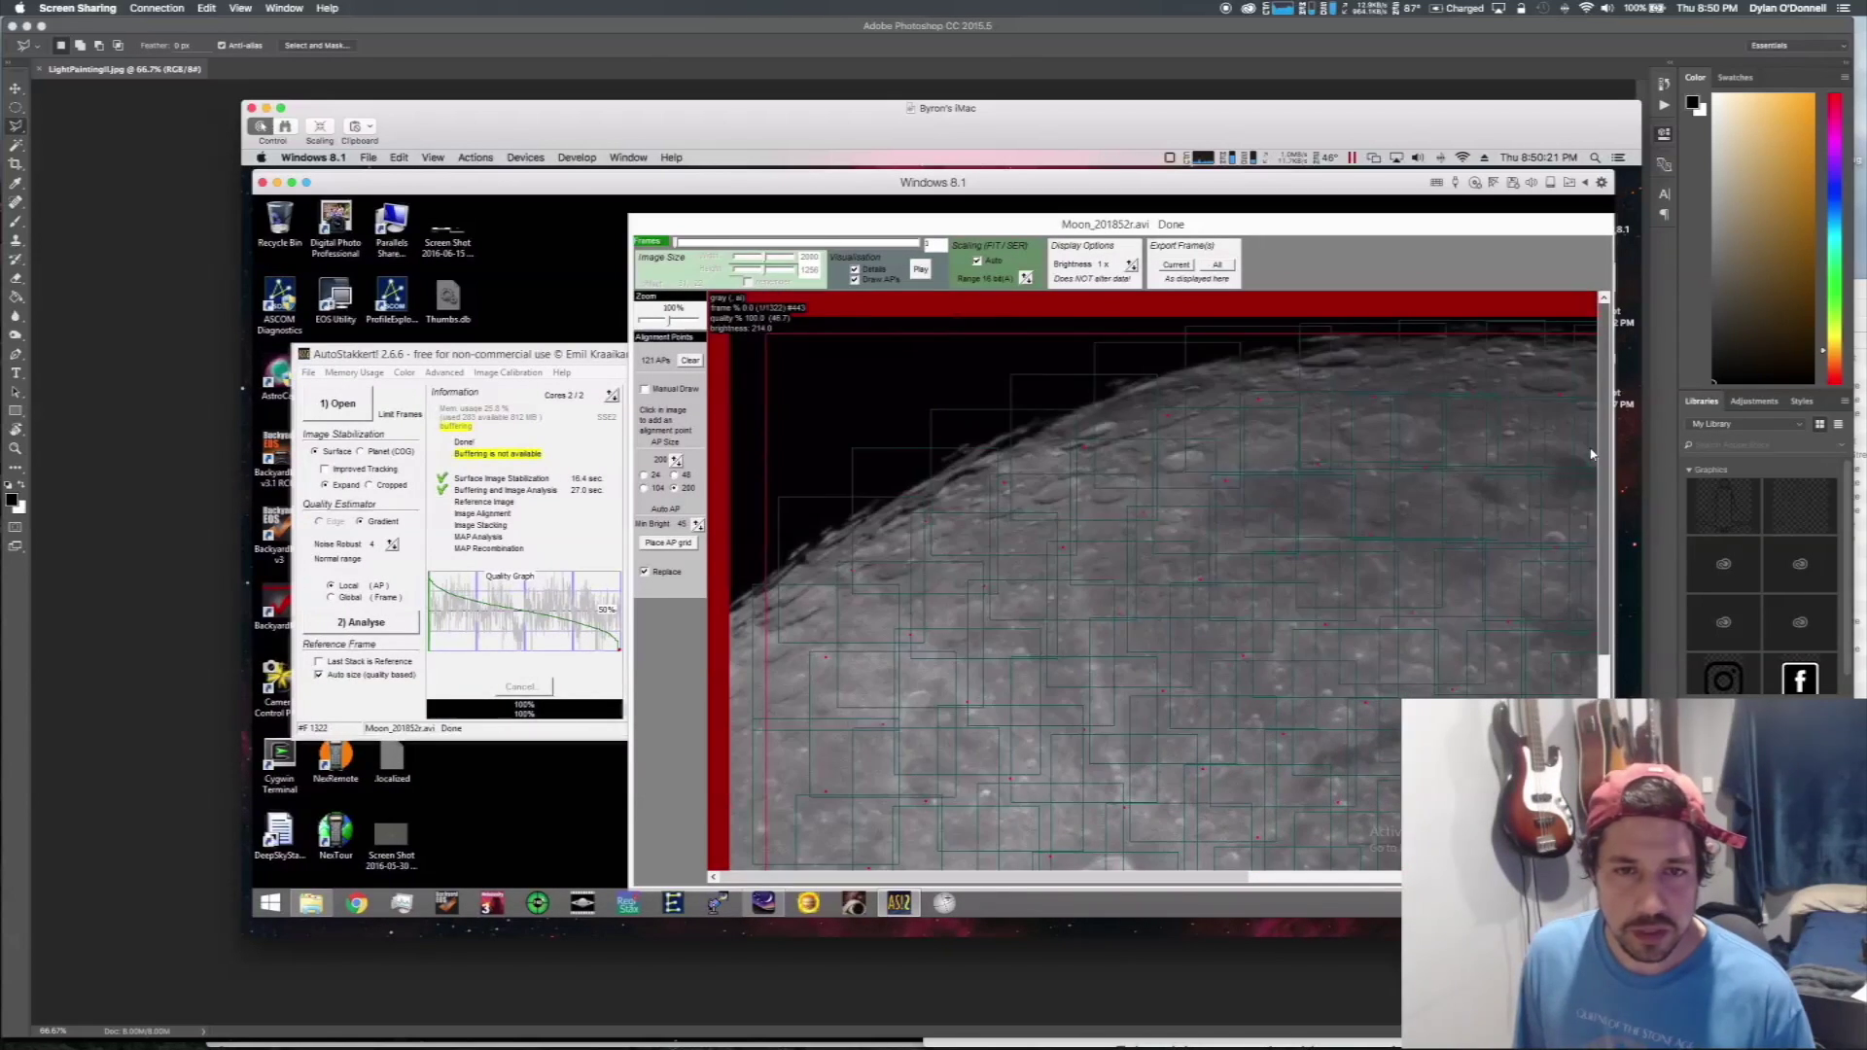
- Enable 1.5X drizzle in the stack settings, with the main window back in front
click(481, 358)
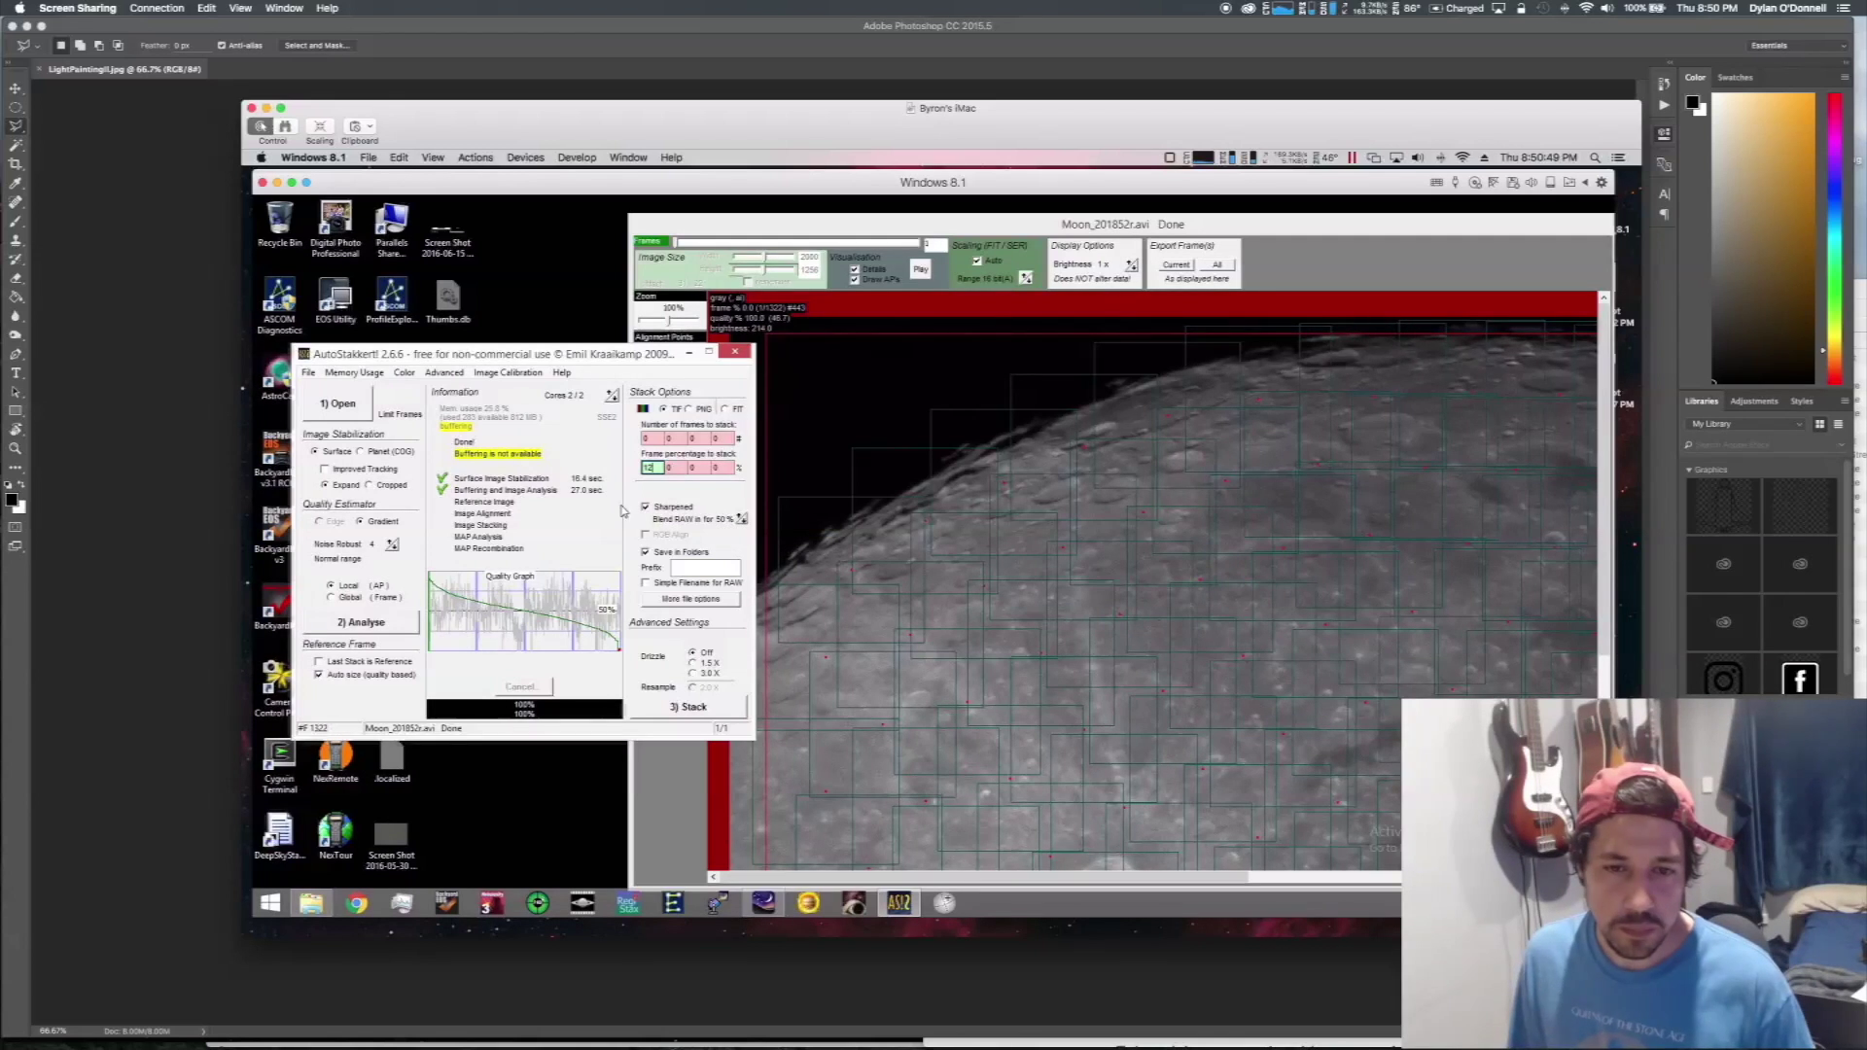
click(693, 664)
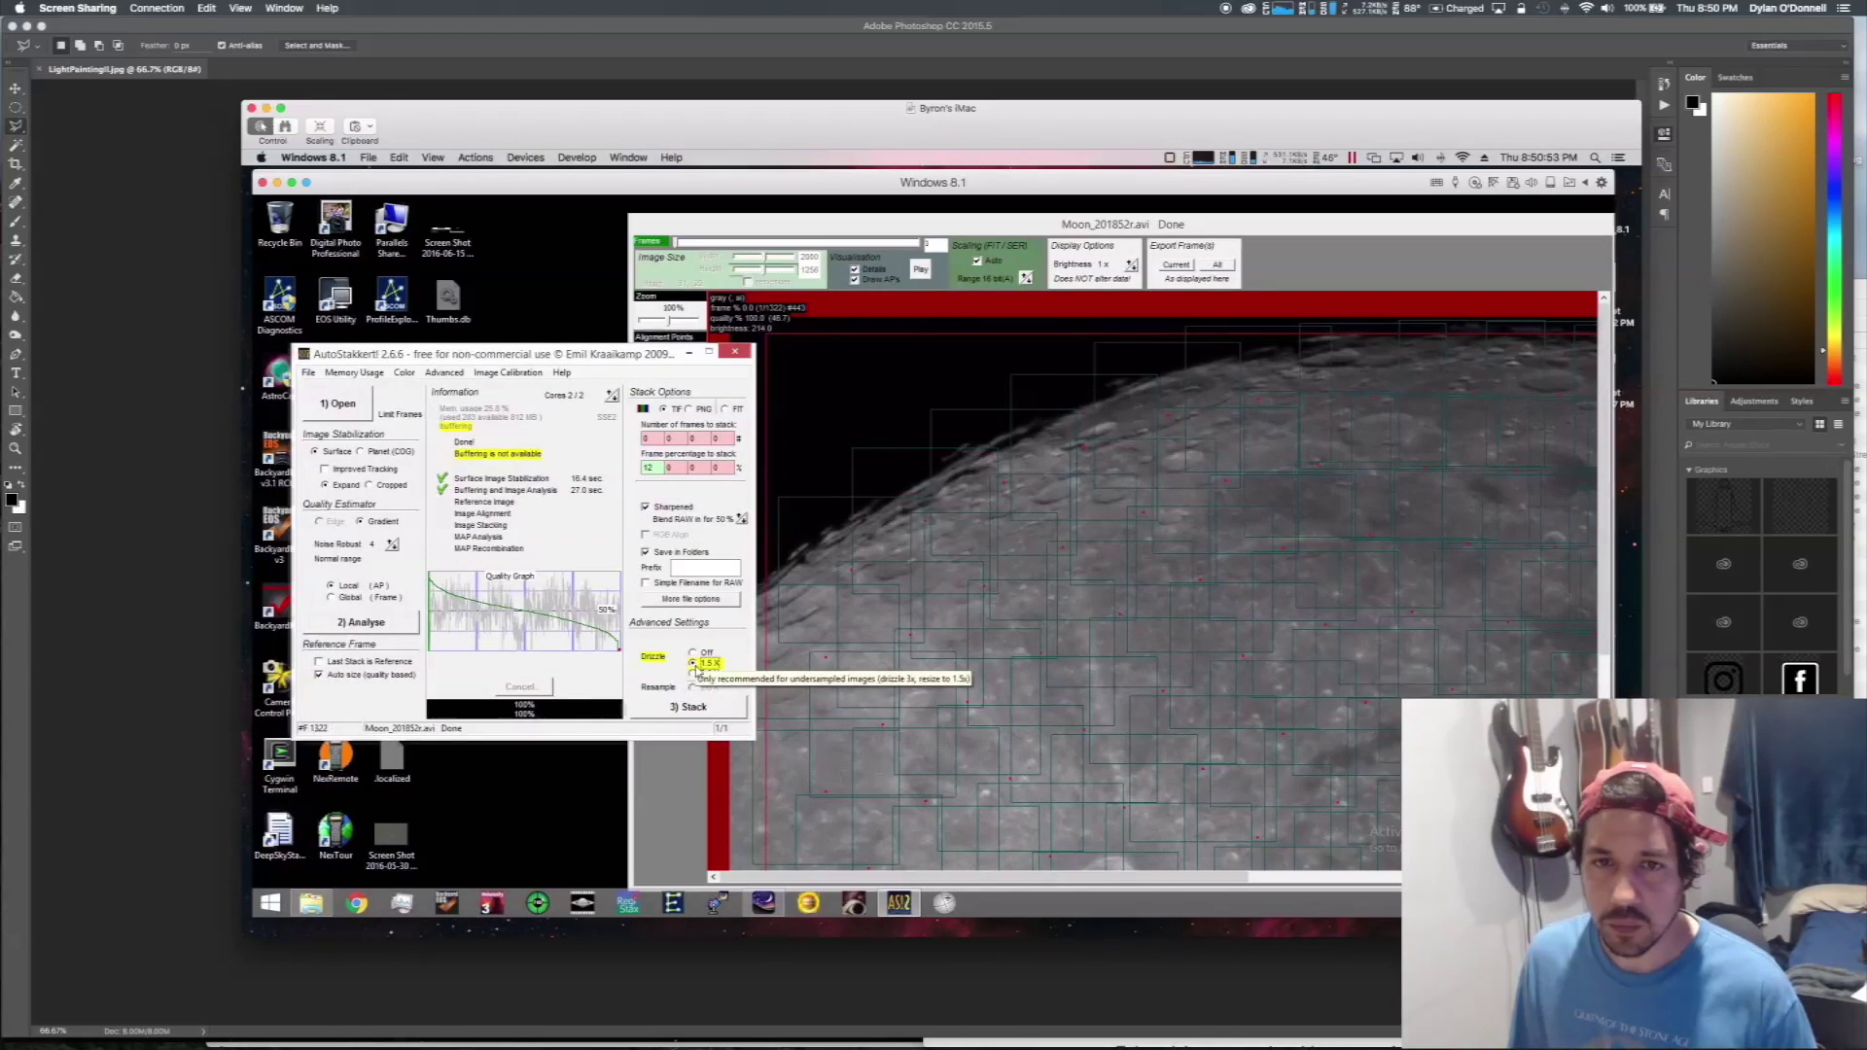
click(805, 330)
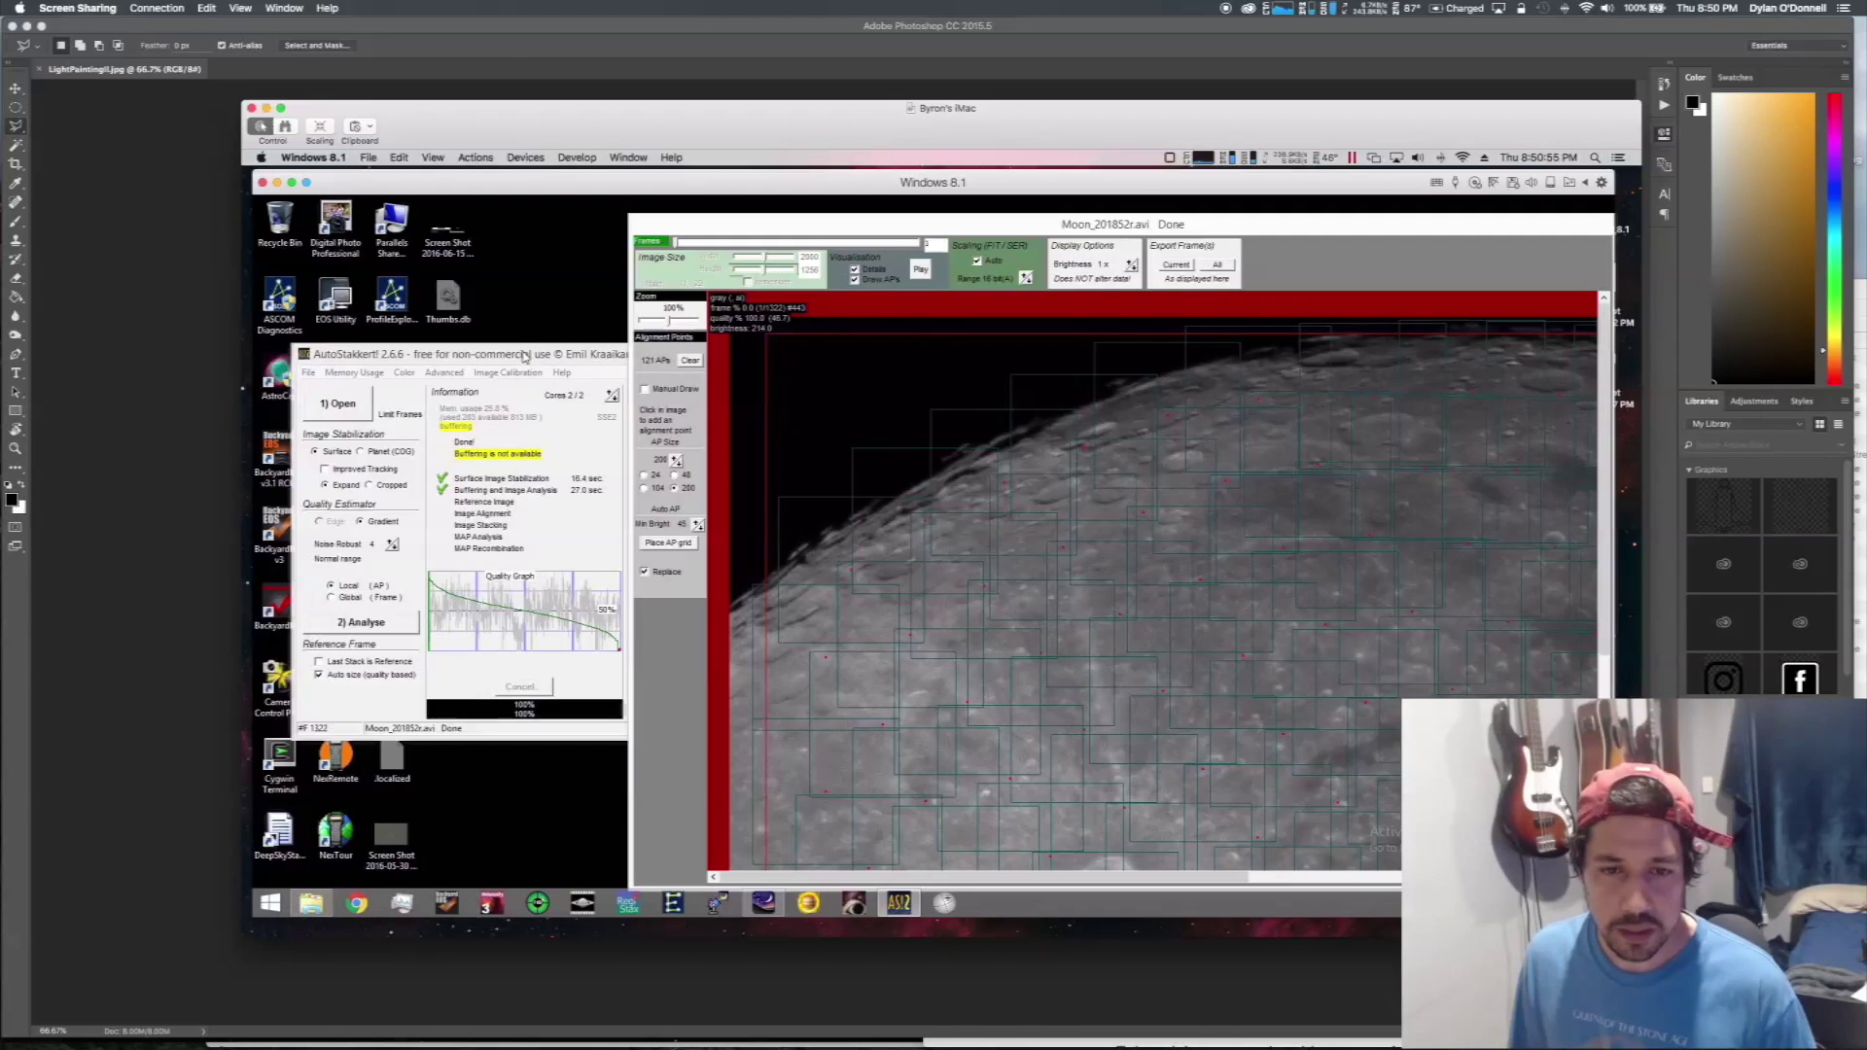
click(527, 352)
click(812, 274)
click(599, 357)
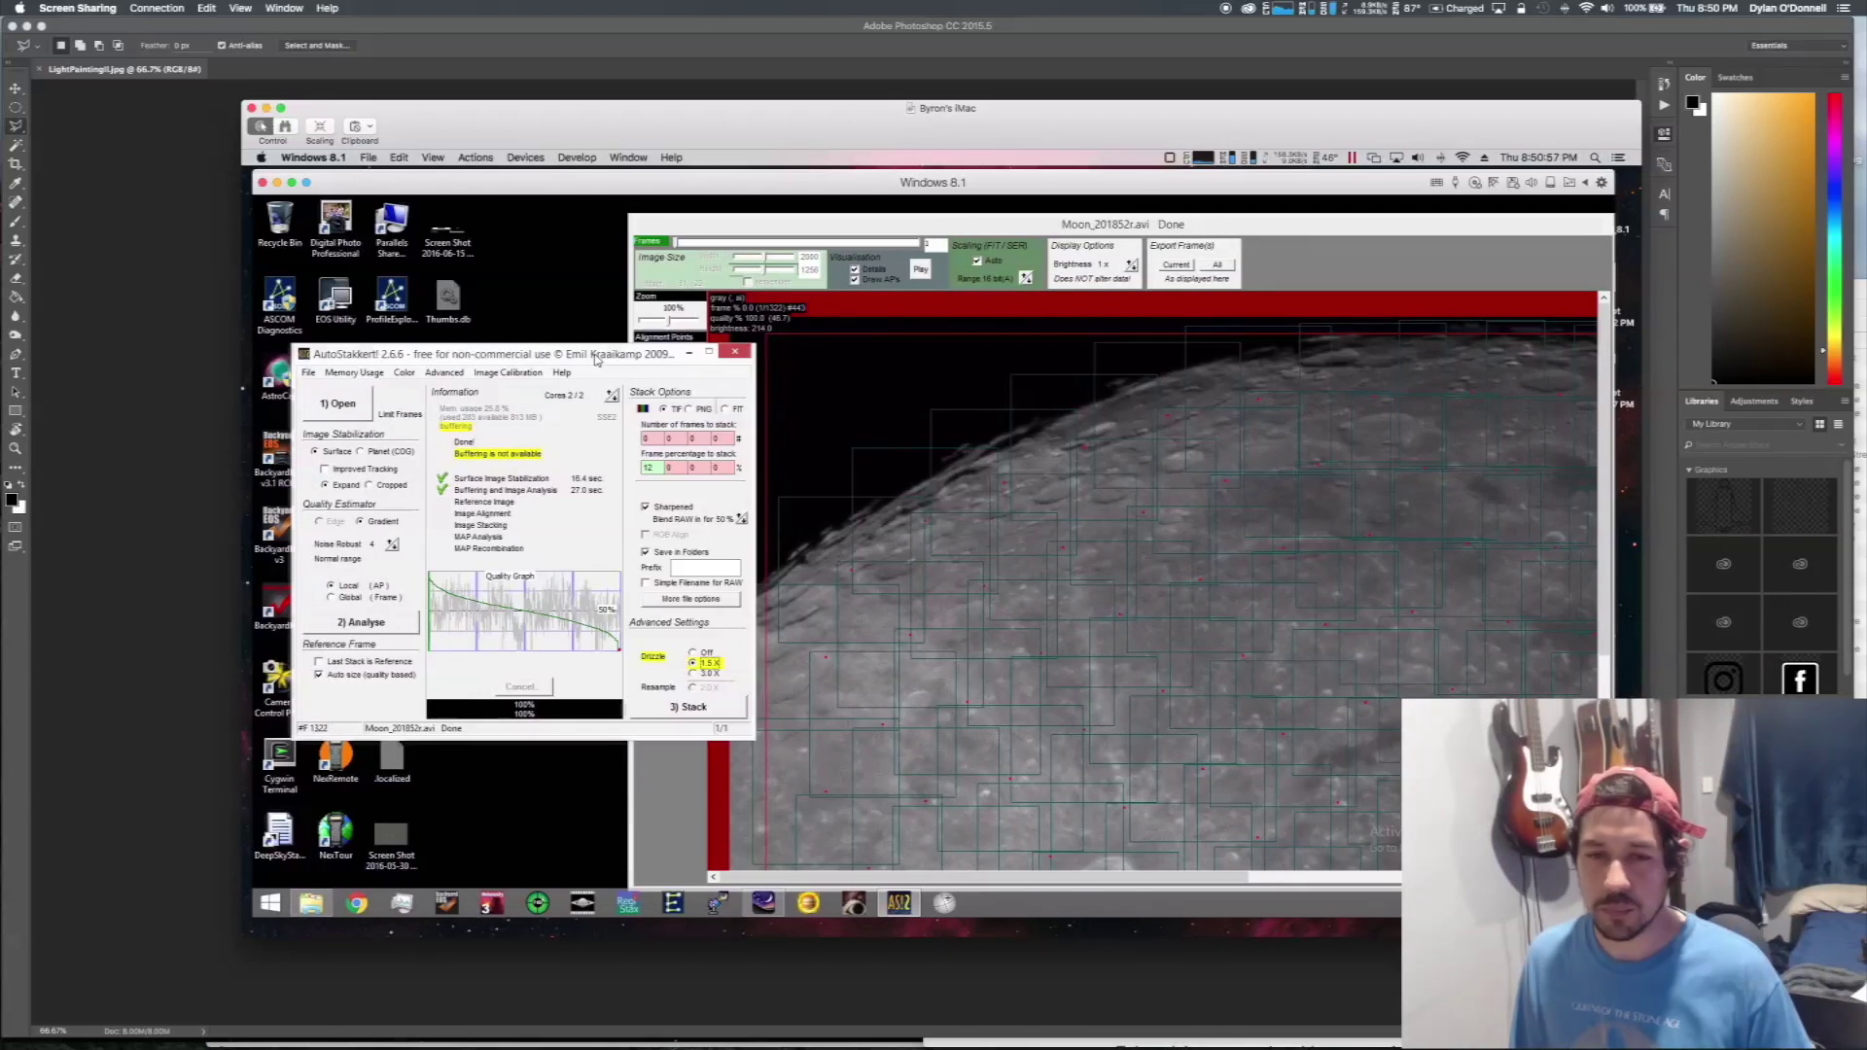
click(689, 704)
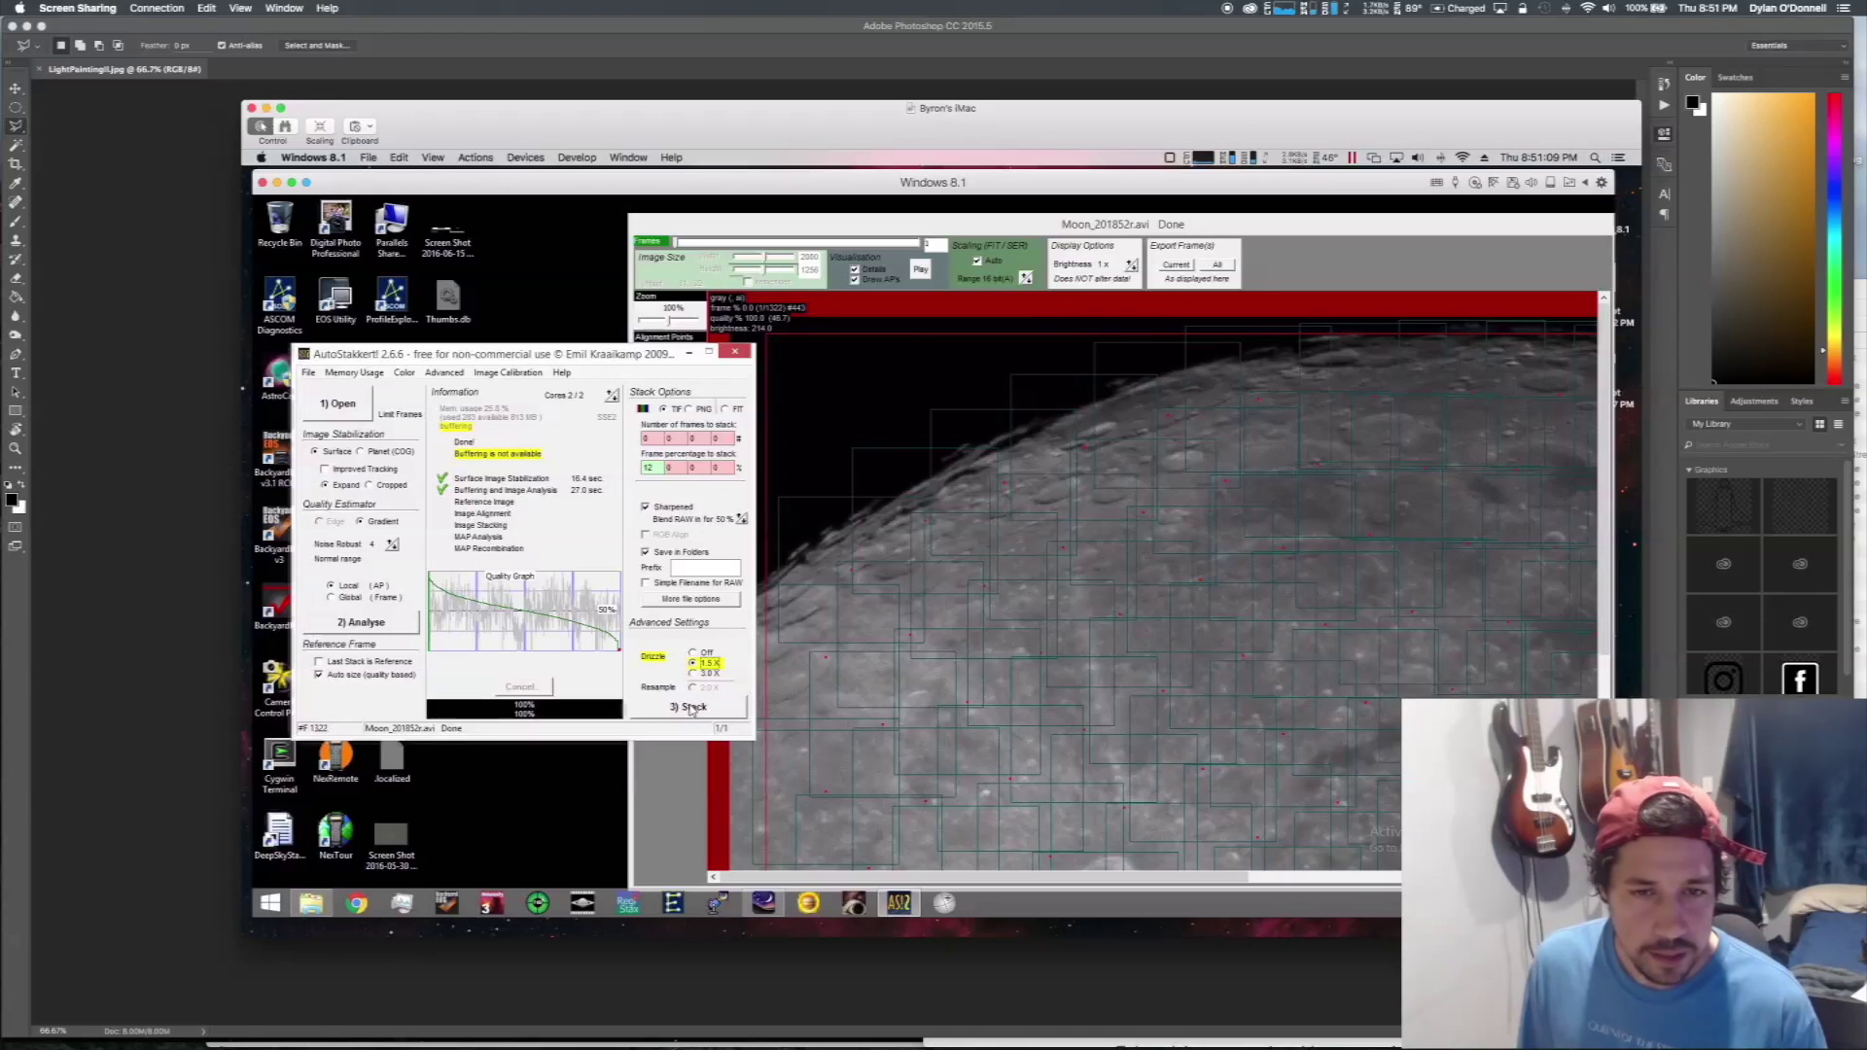
- Stack the best 12% of frames and open the 170816 folder in File Explorer
click(690, 709)
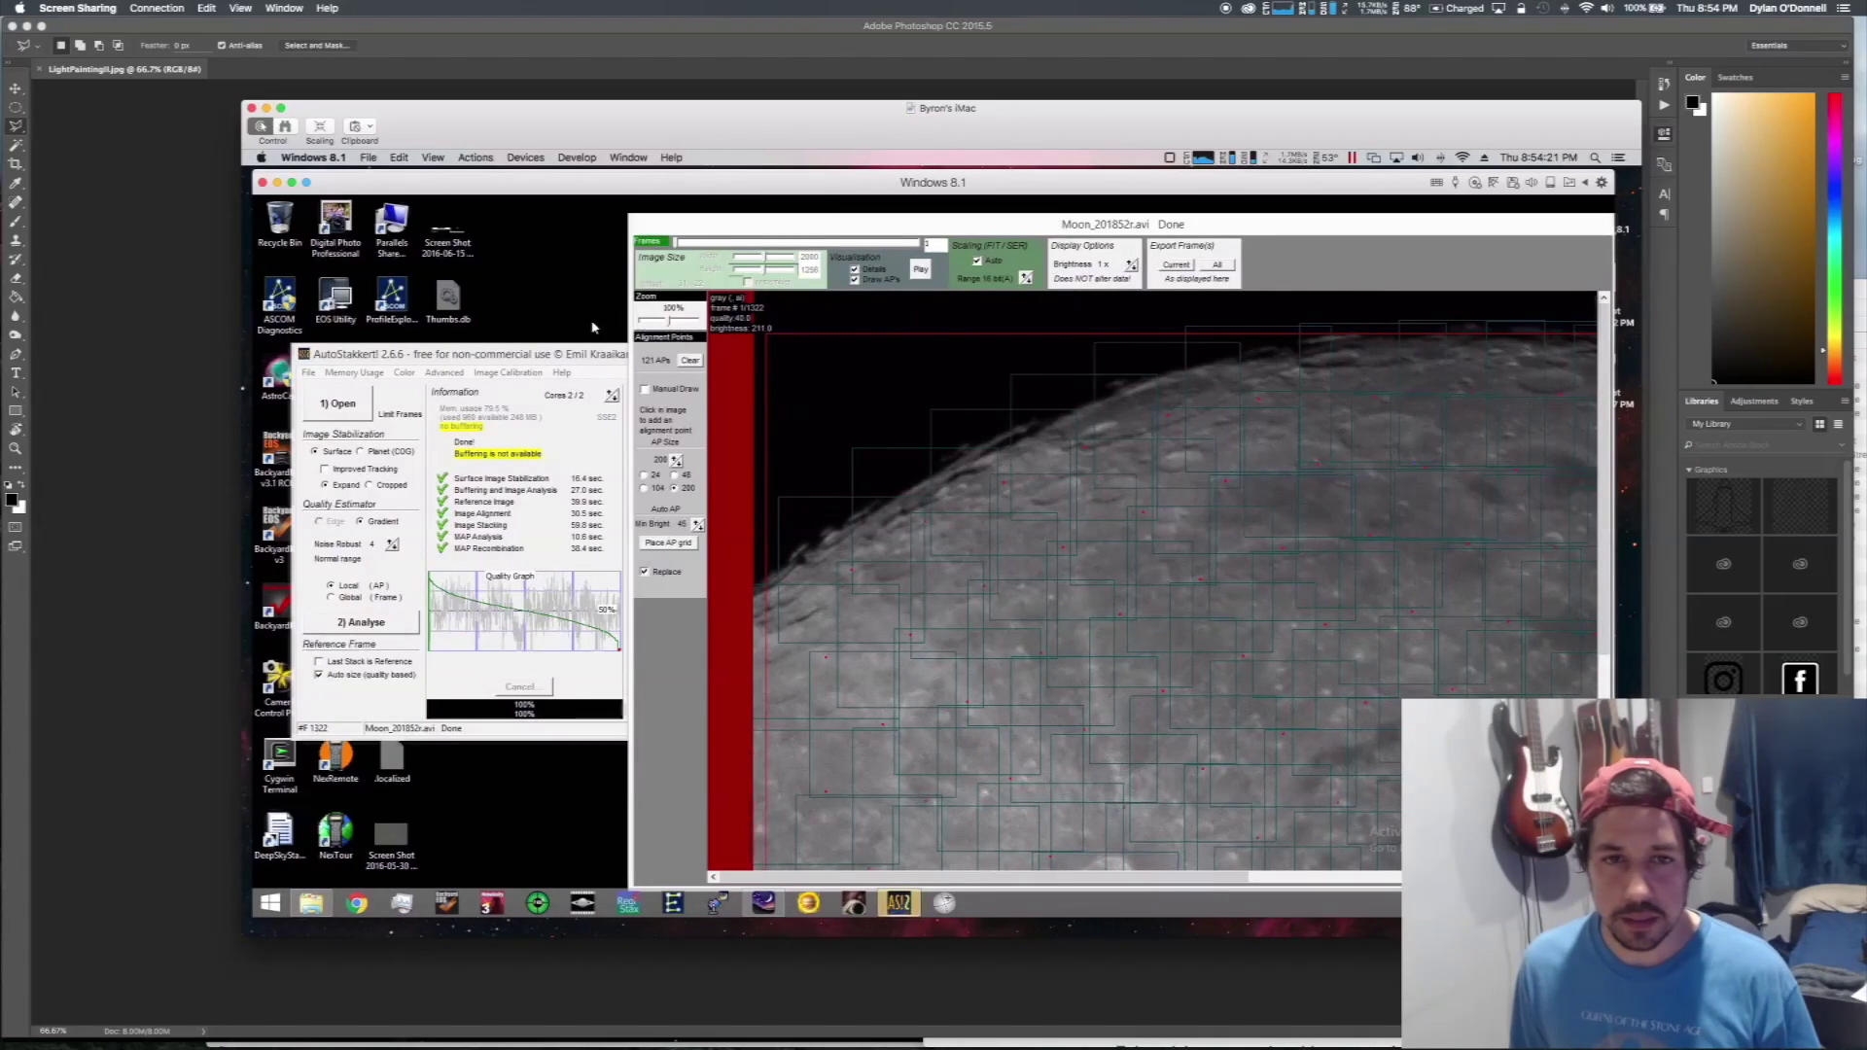
click(601, 362)
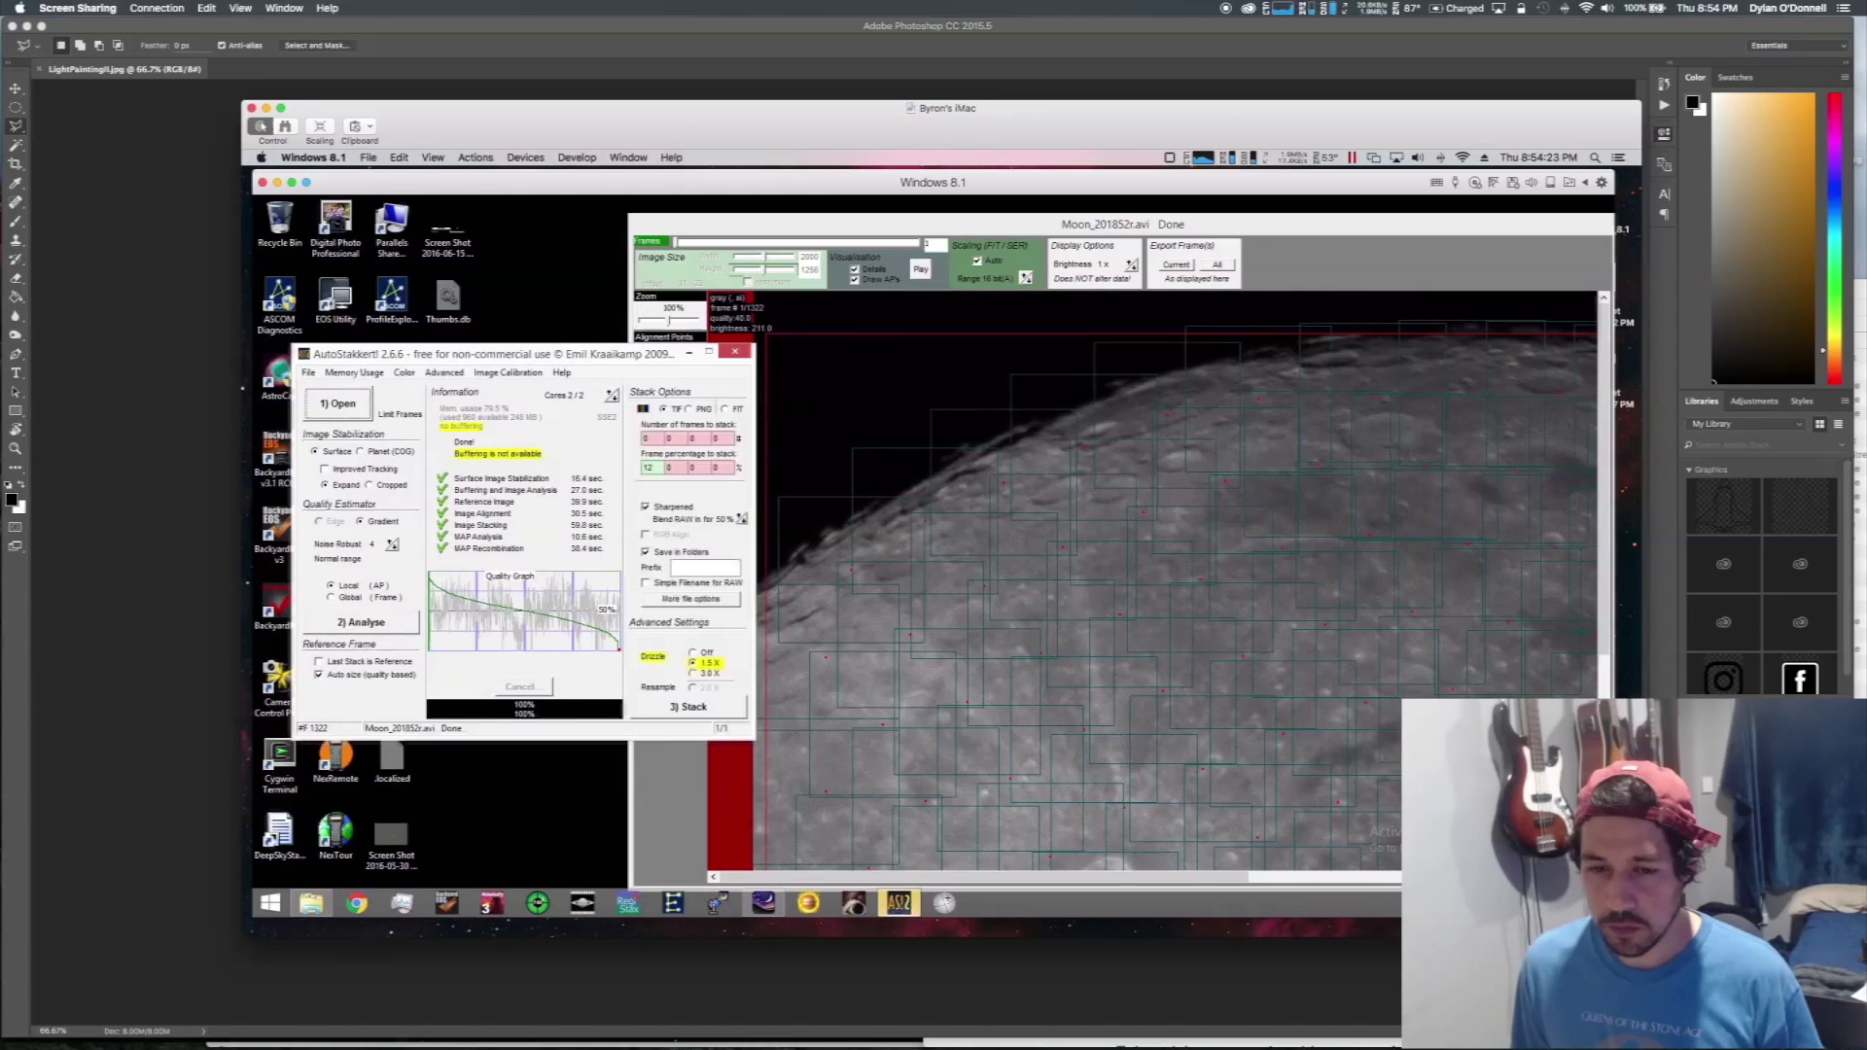
click(778, 438)
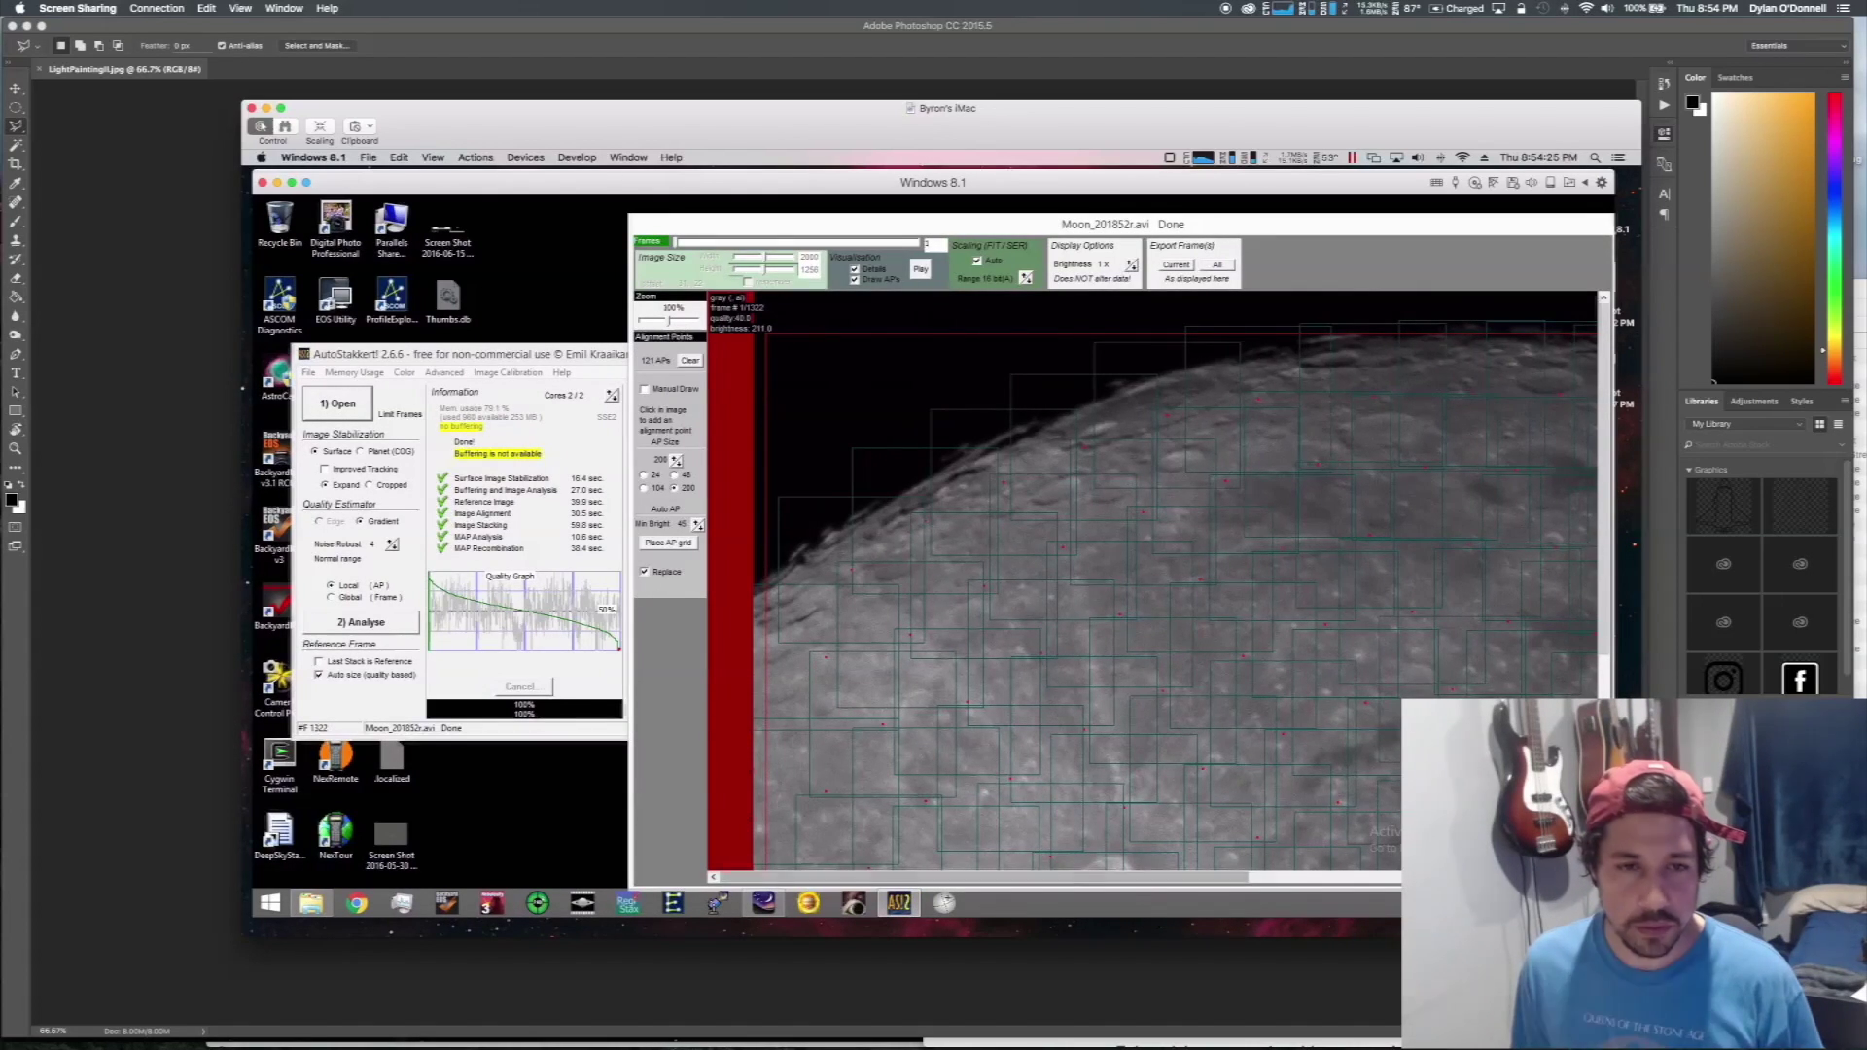
click(312, 903)
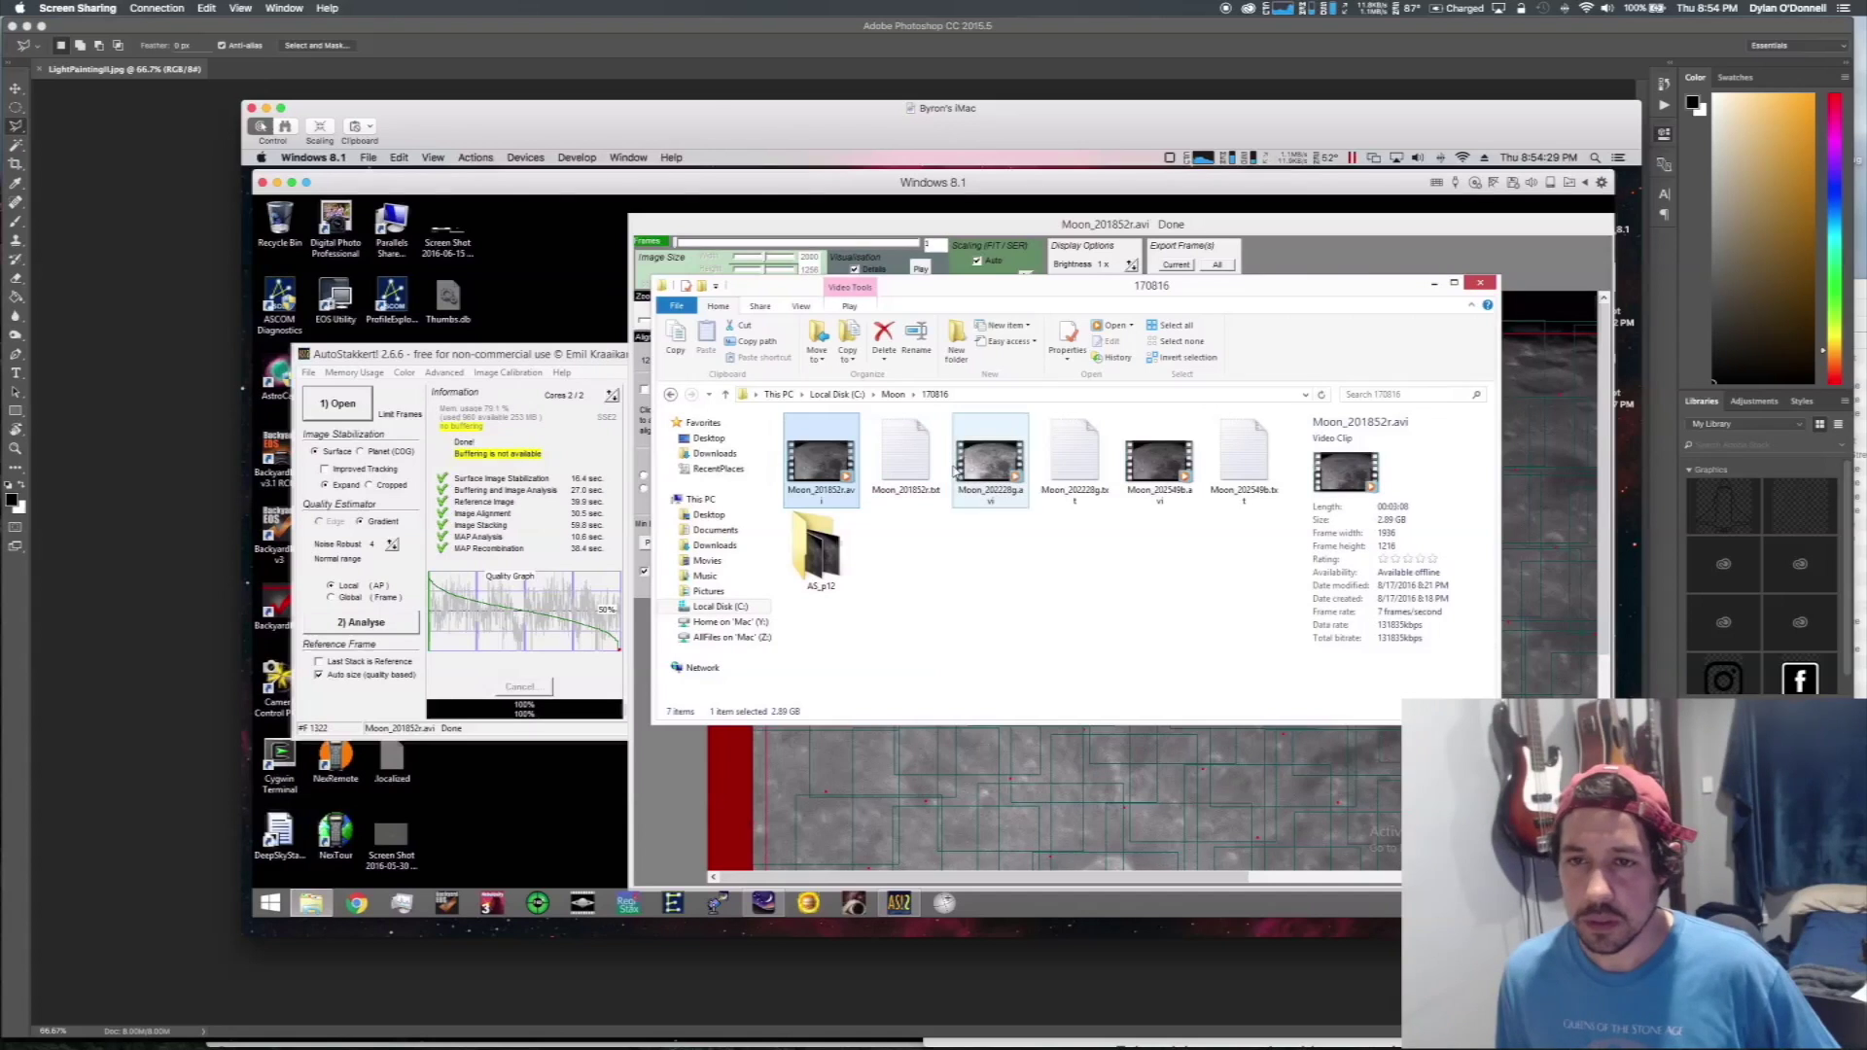
- Locate the stacked moon TIFF inside the AS_p12 folder, then return to 170816
drag(1123, 298, 1076, 302)
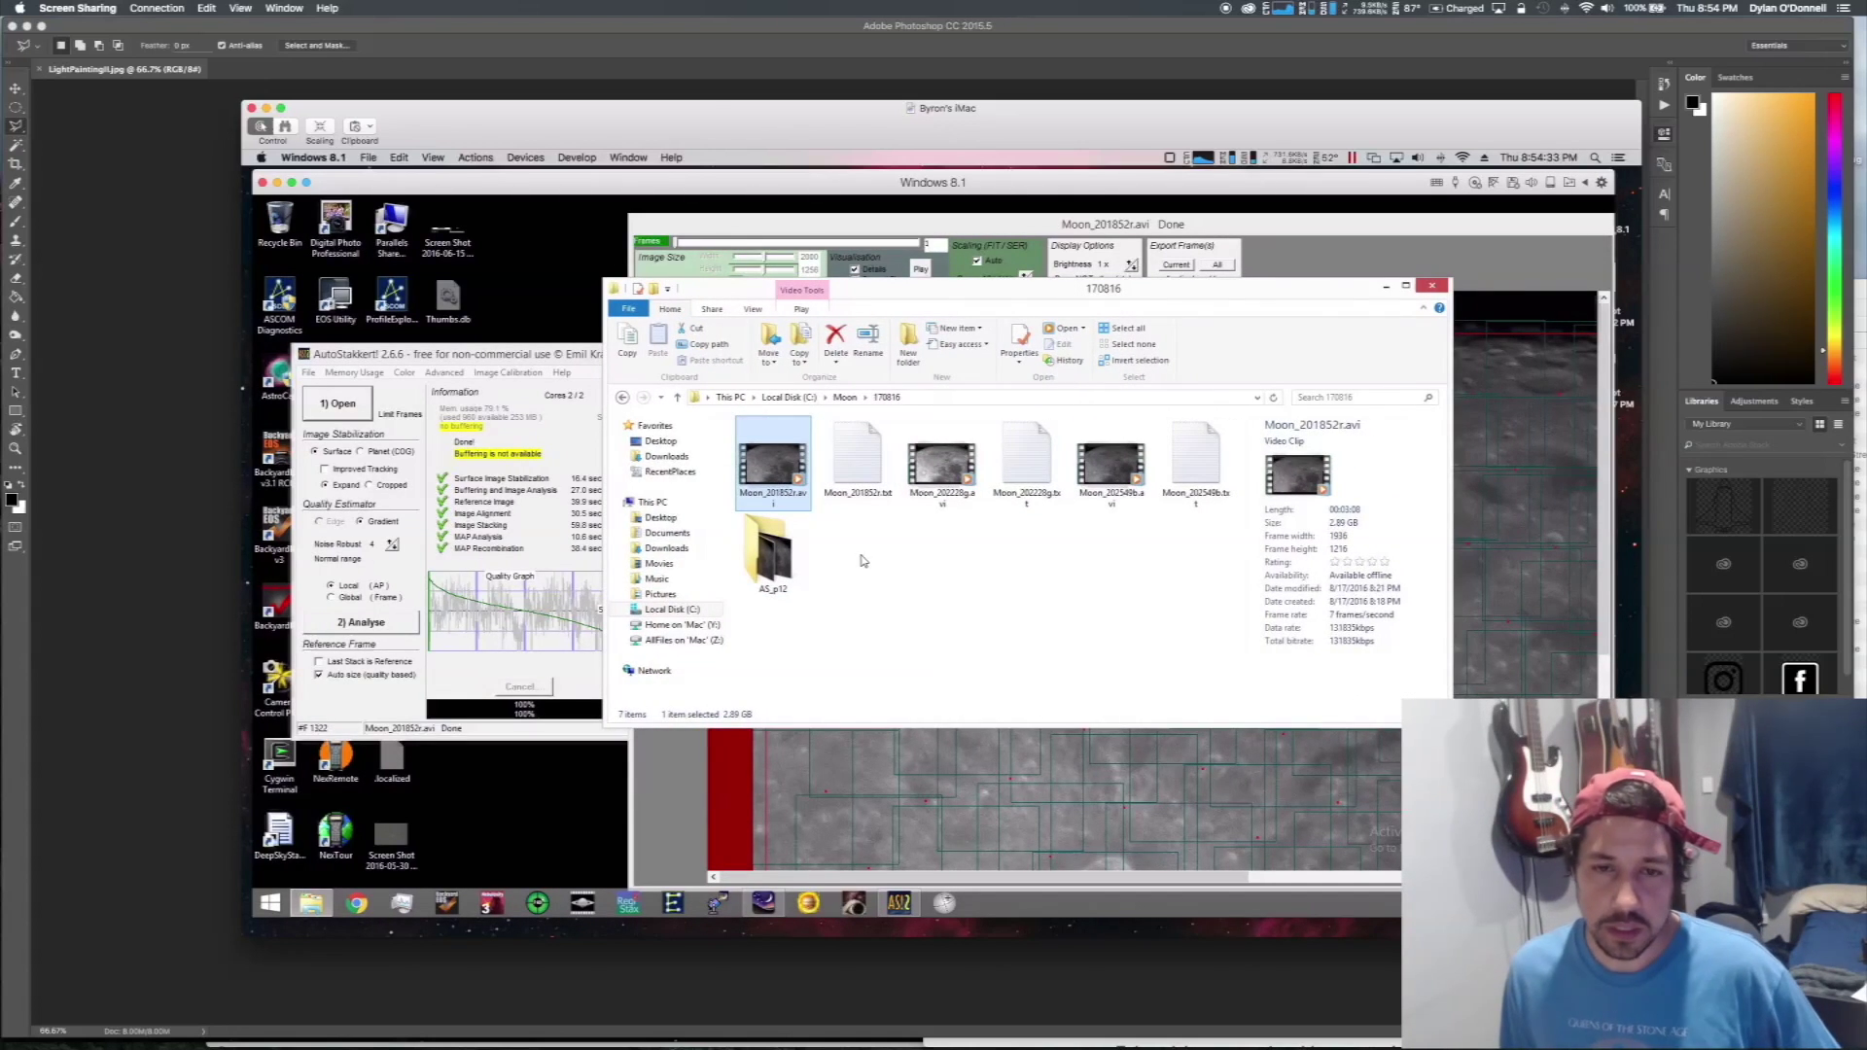
click(771, 589)
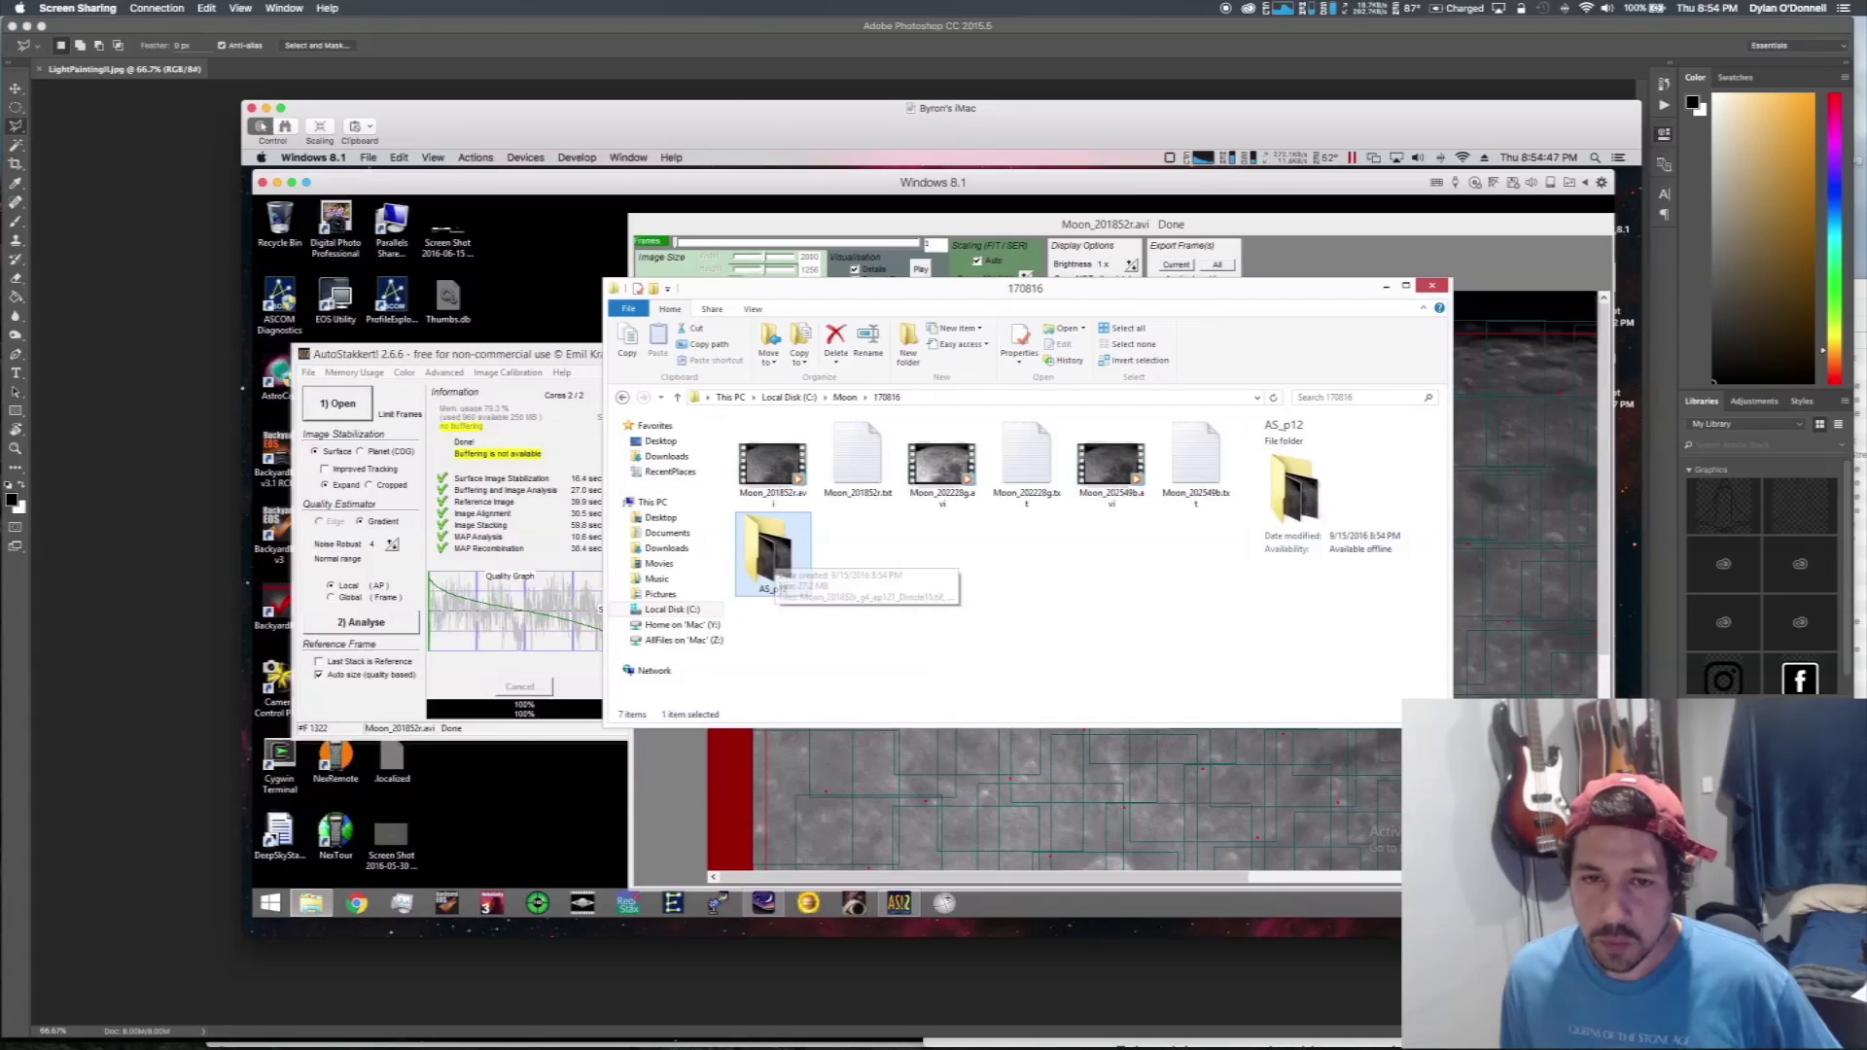
double_click(776, 561)
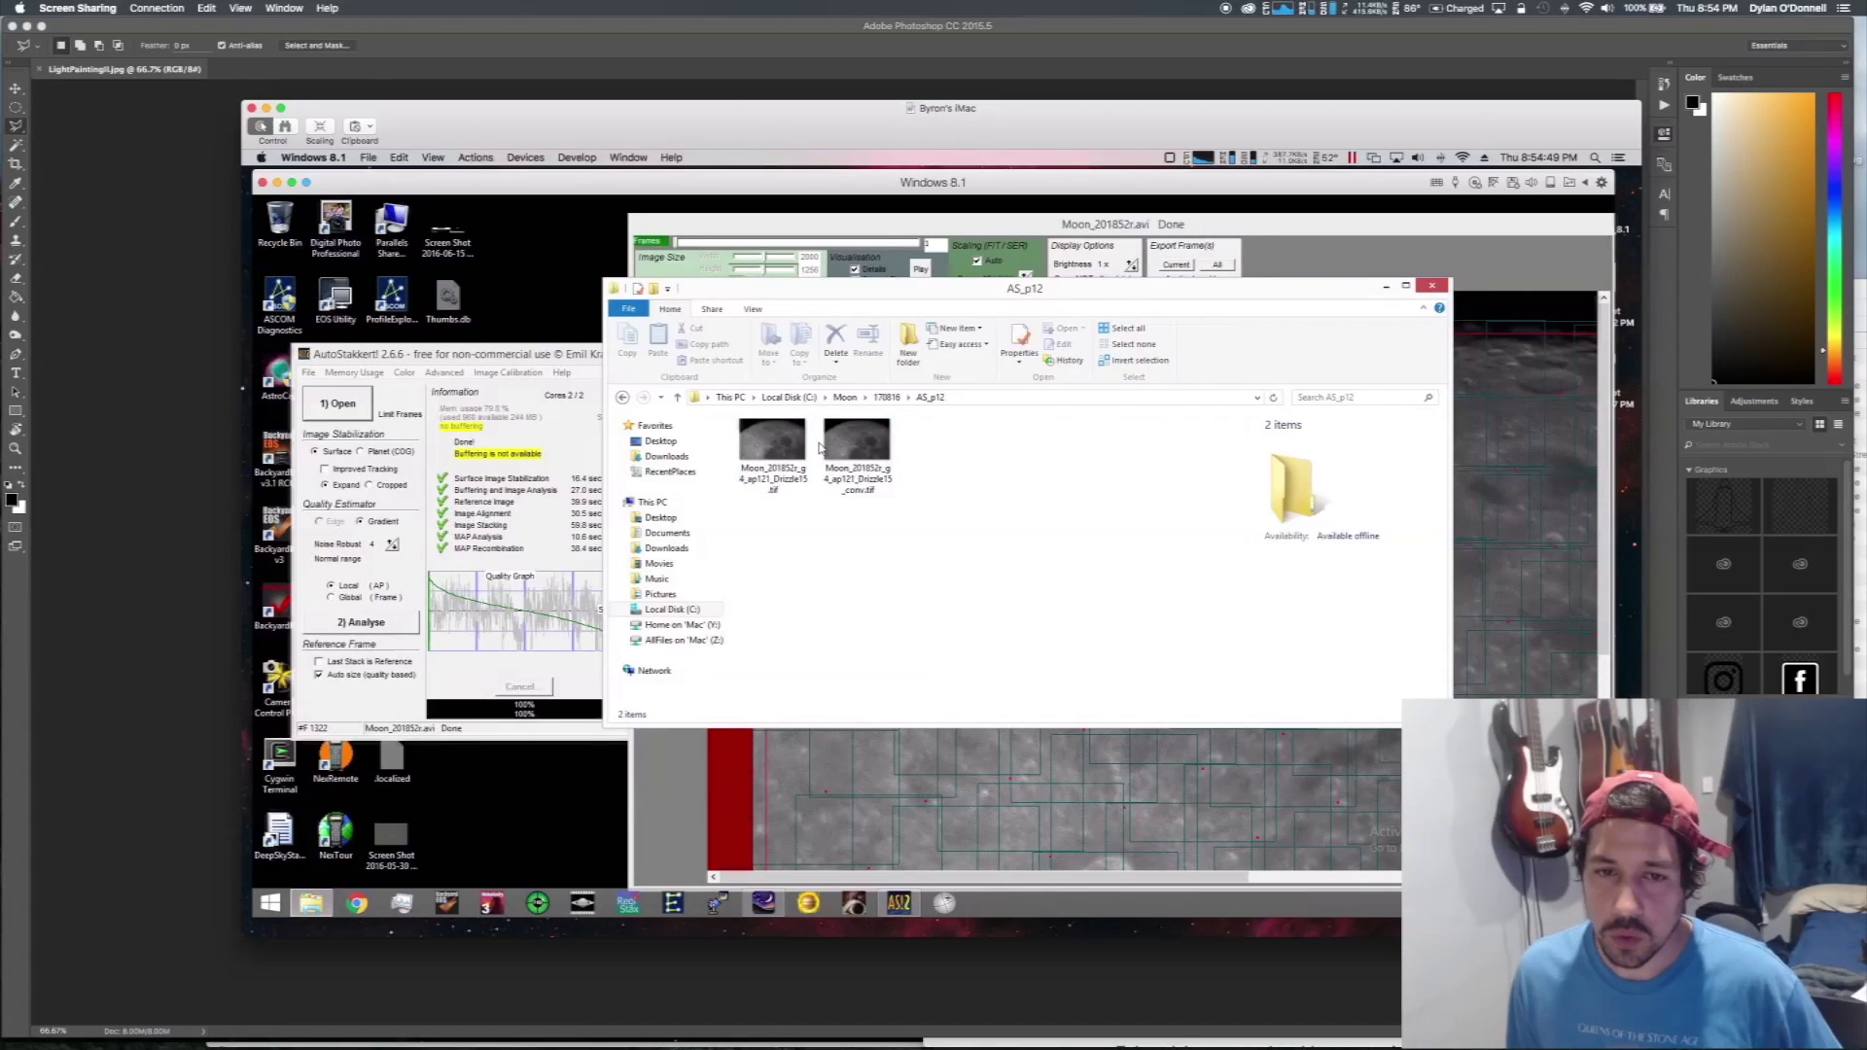
click(770, 457)
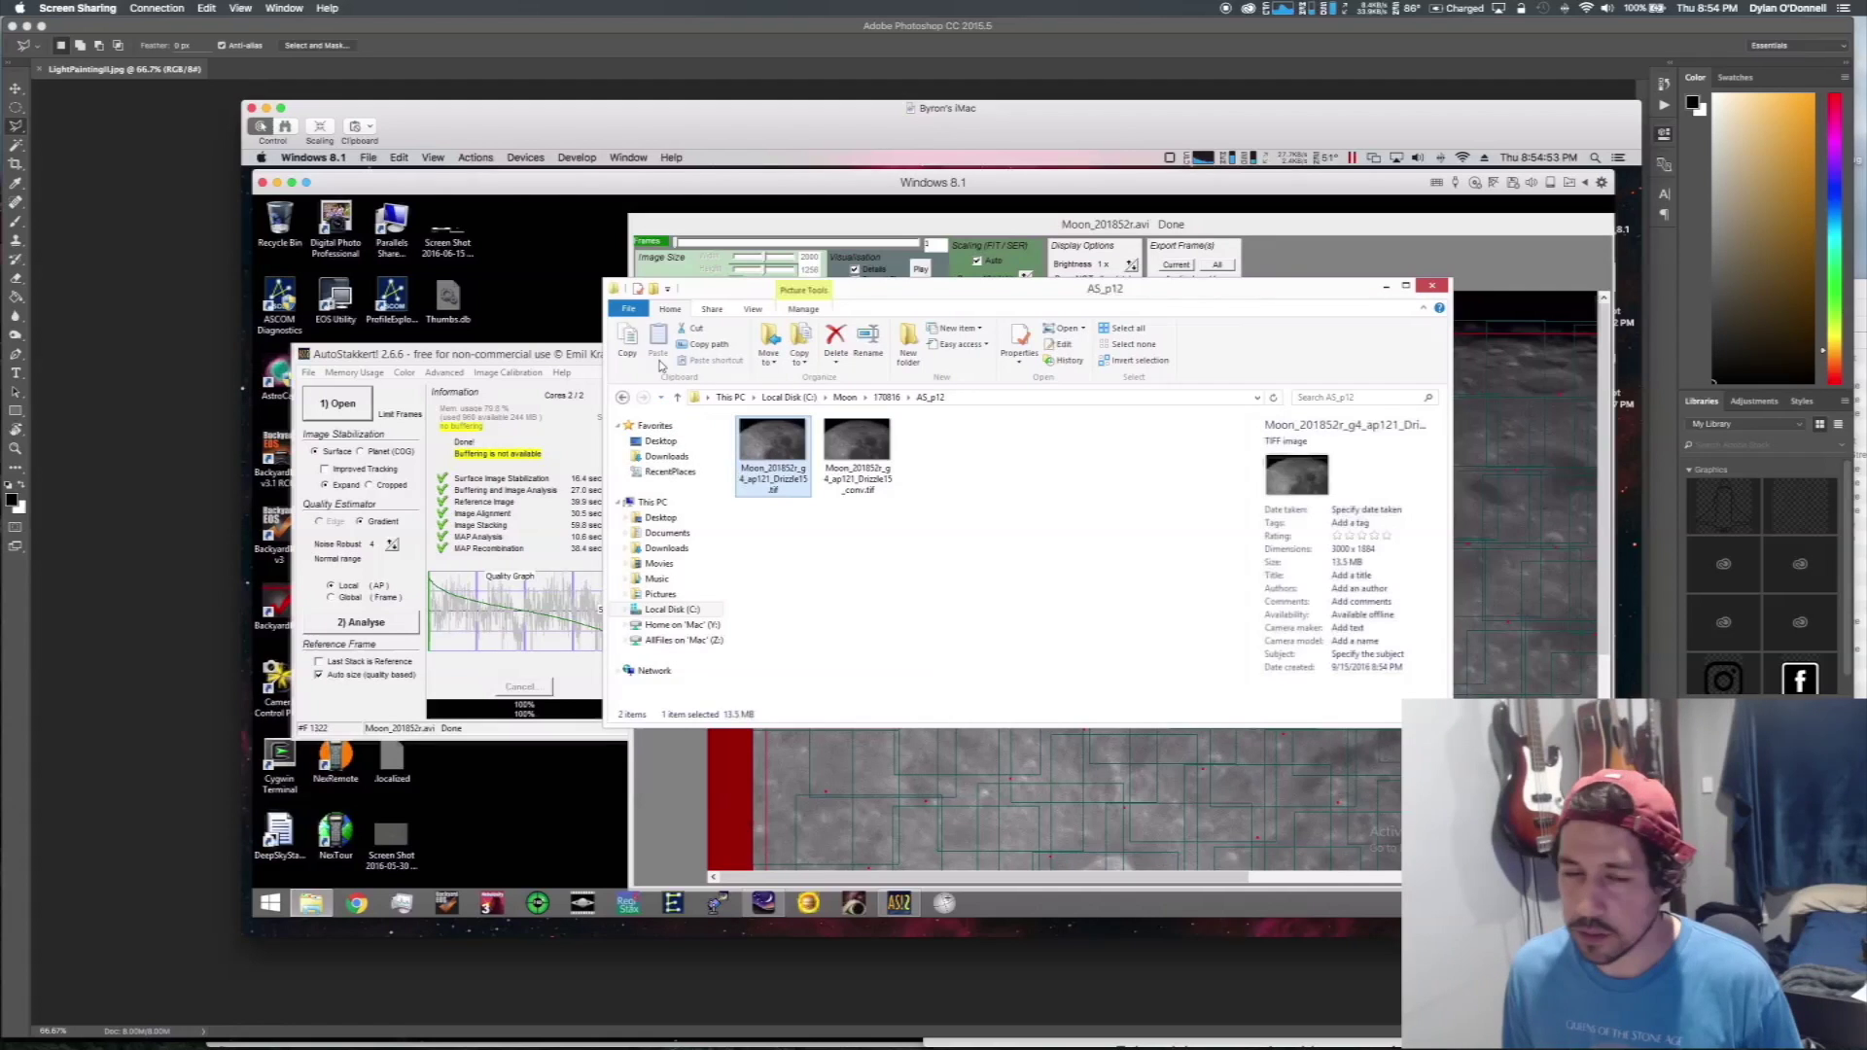
click(622, 398)
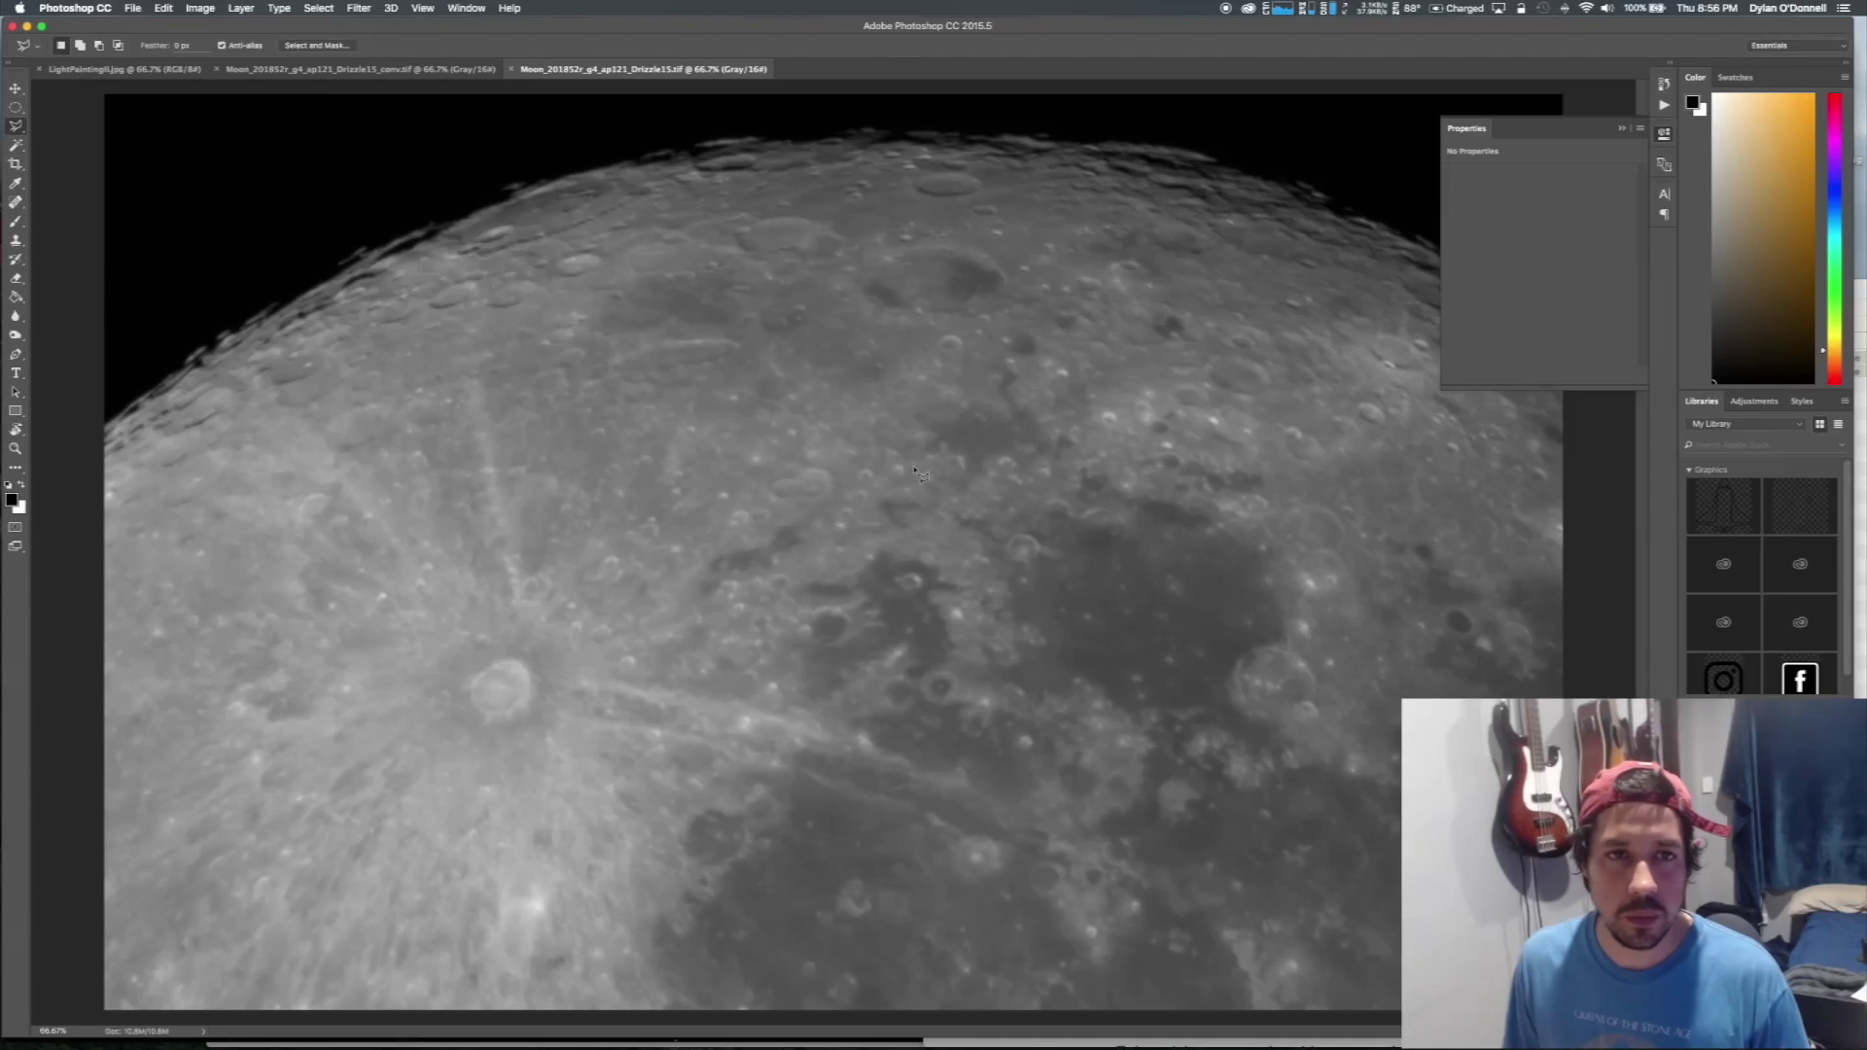
- Switch to the Drizzle15_conv image and zoom between 100% and 300% to inspect it
click(428, 70)
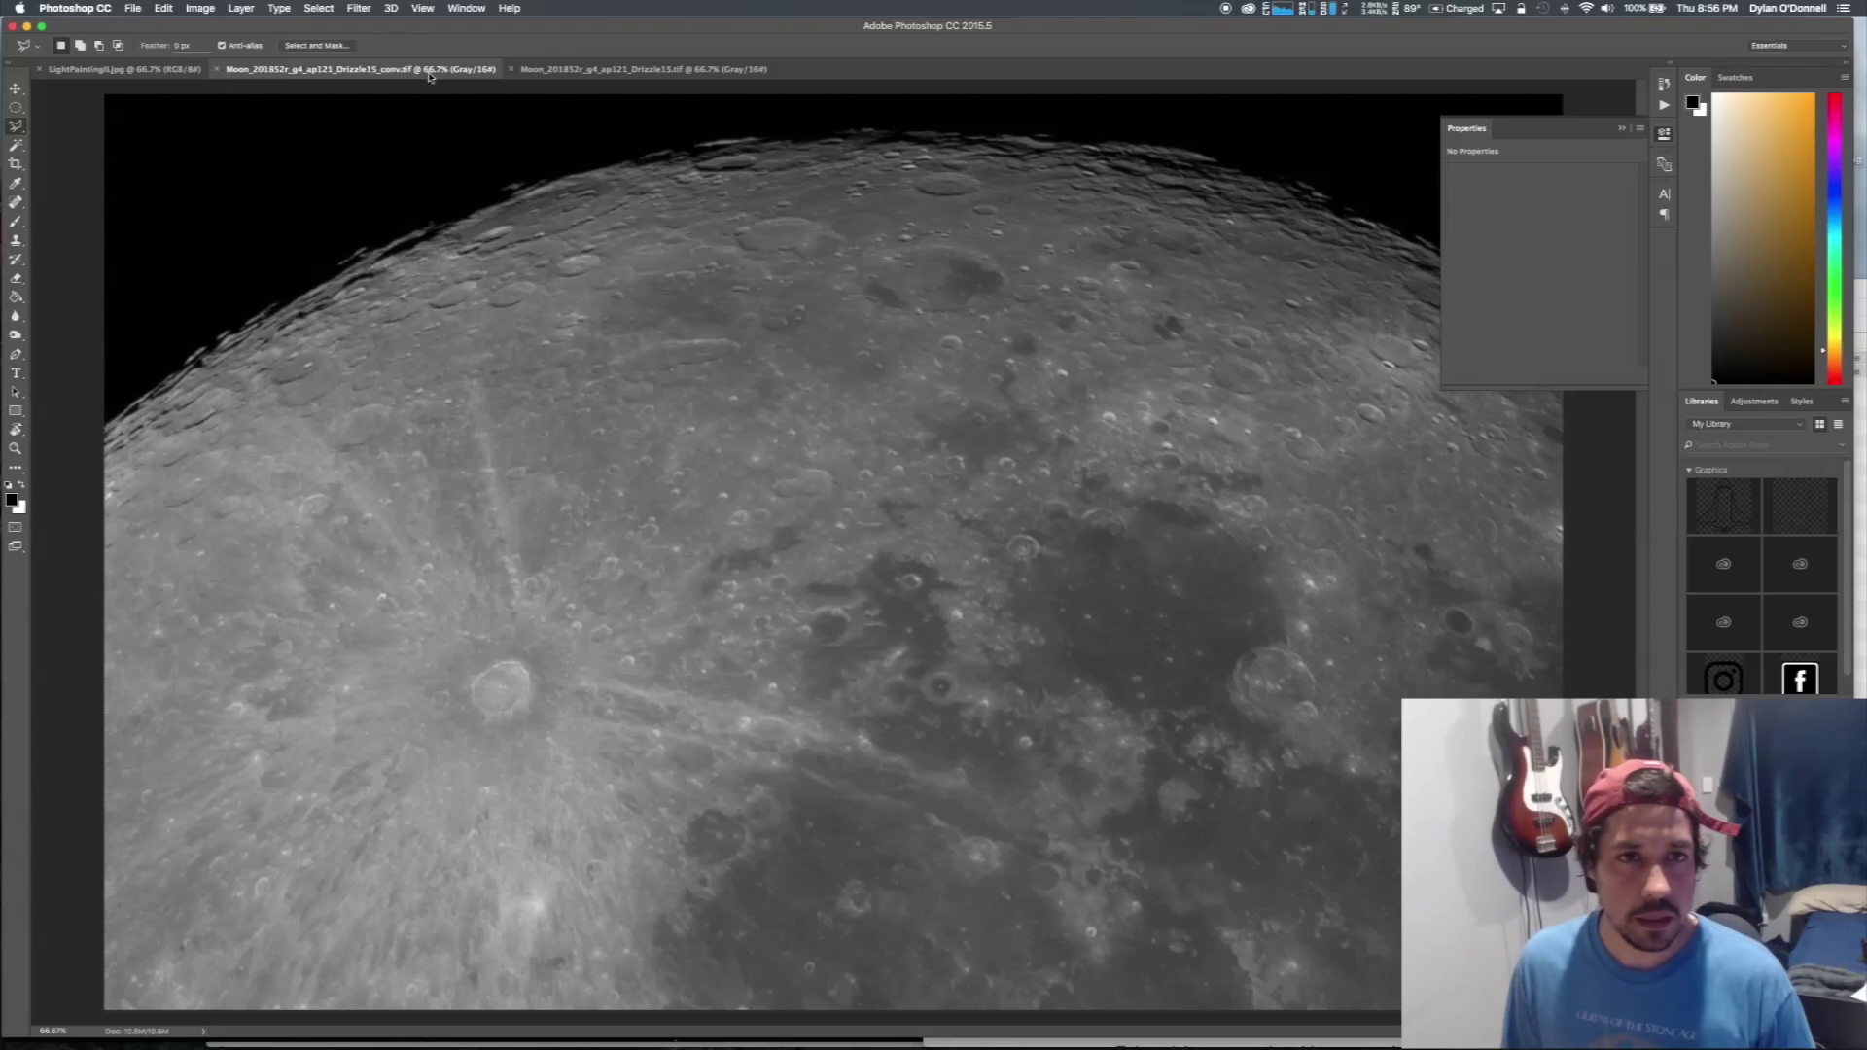
click(14, 448)
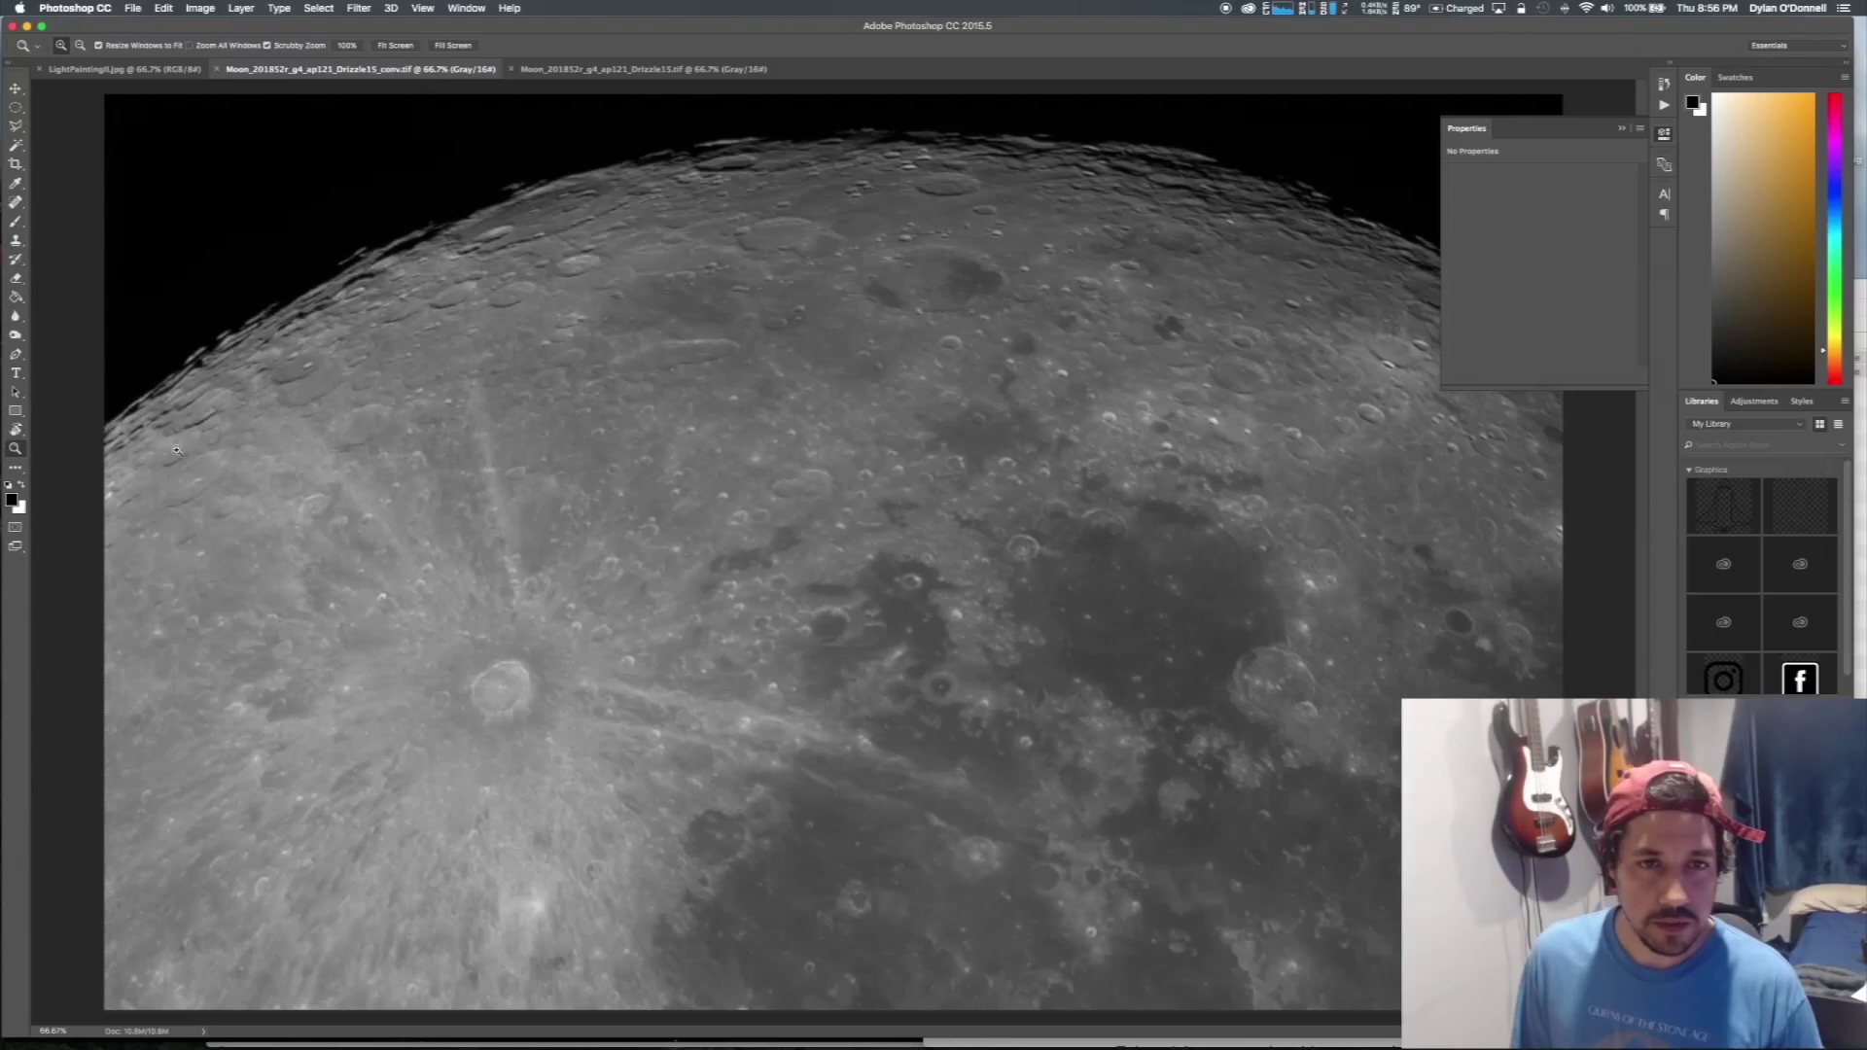
click(422, 344)
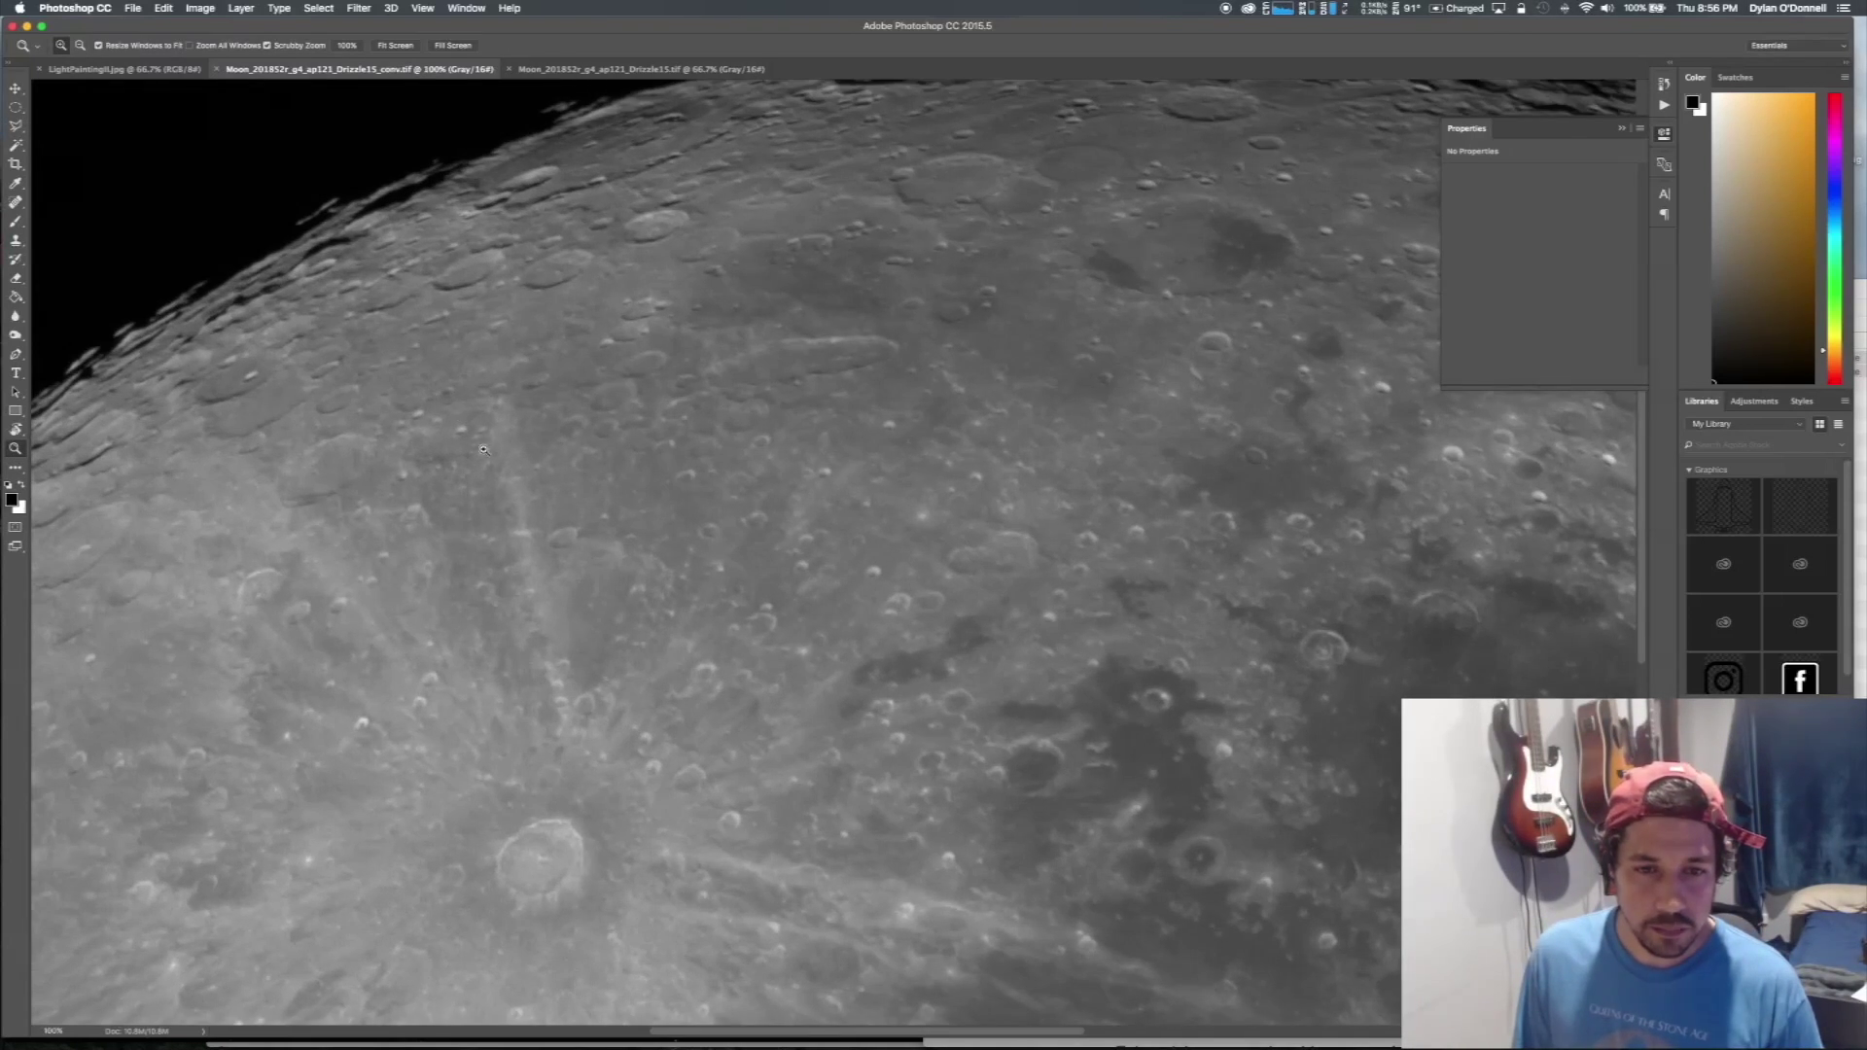
drag(831, 413, 841, 412)
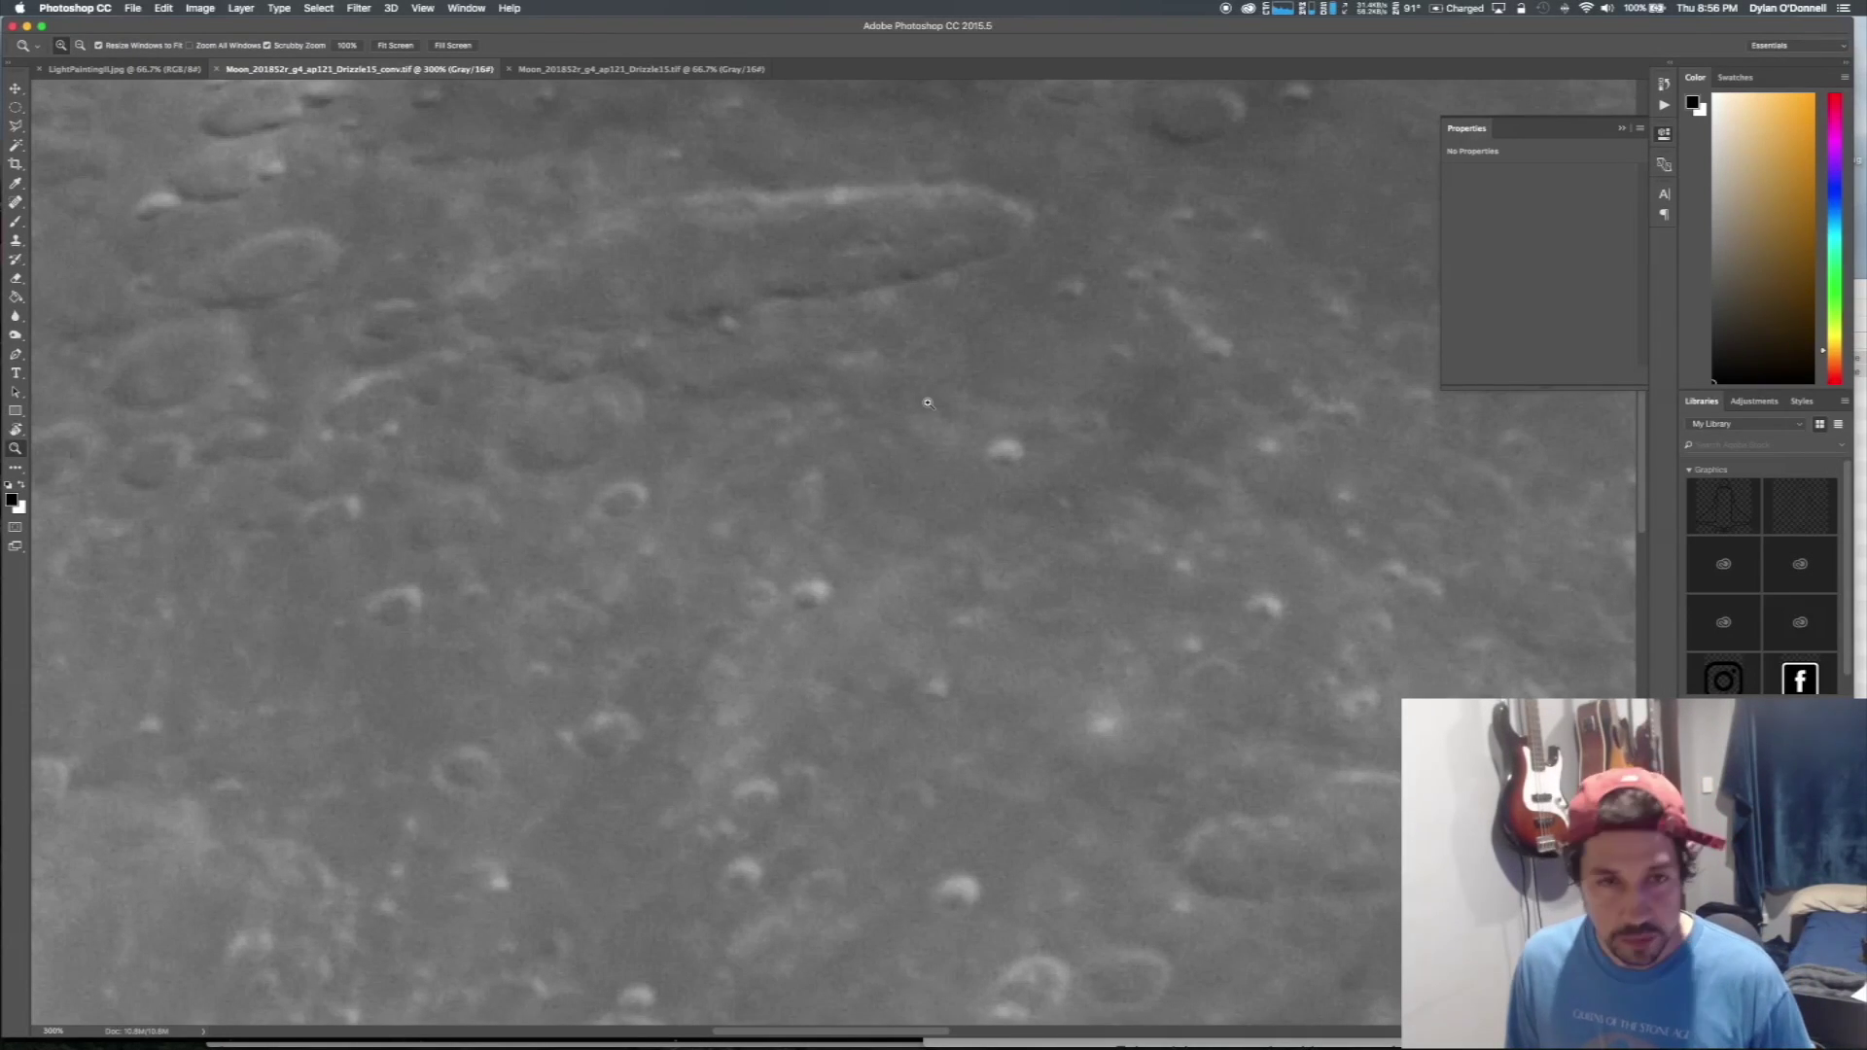
key(alt)
drag(675, 397, 675, 397)
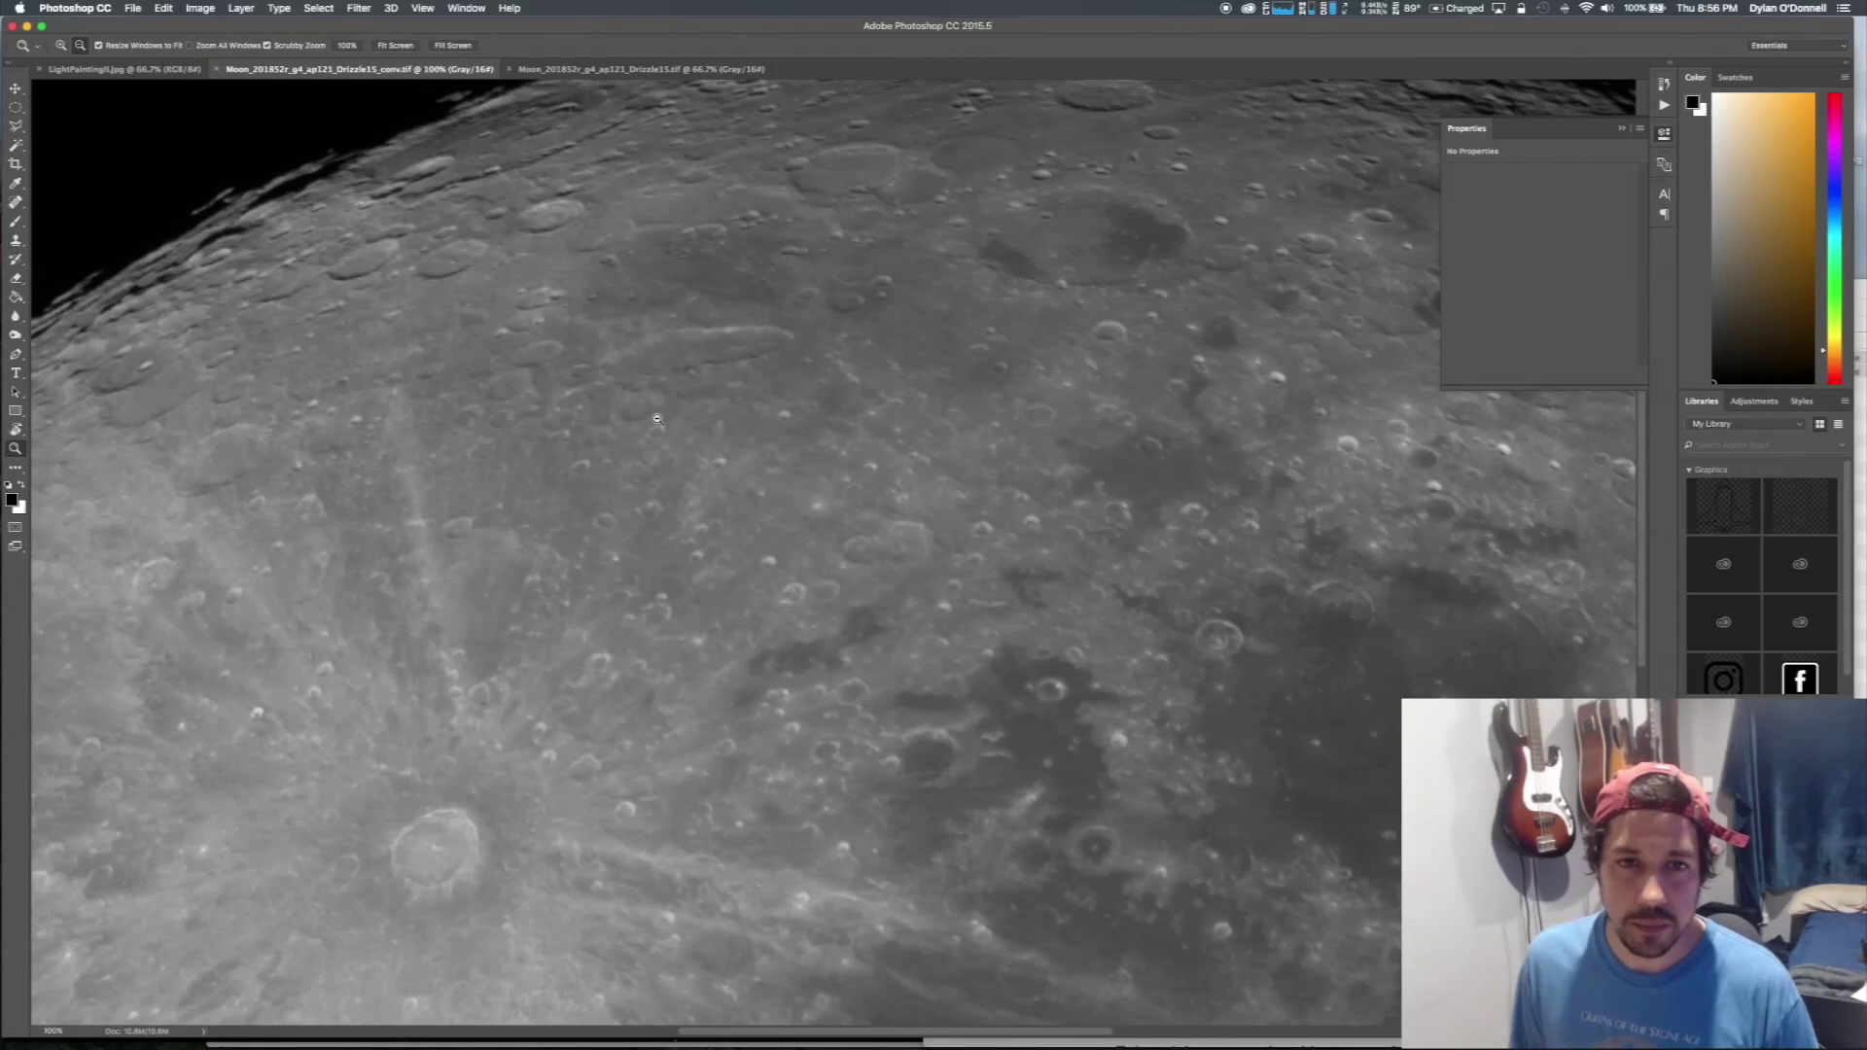
- Zoom in and back out to the whole moon, then dismiss the Filter menu unused
click(658, 418)
click(693, 425)
drag(693, 425, 707, 390)
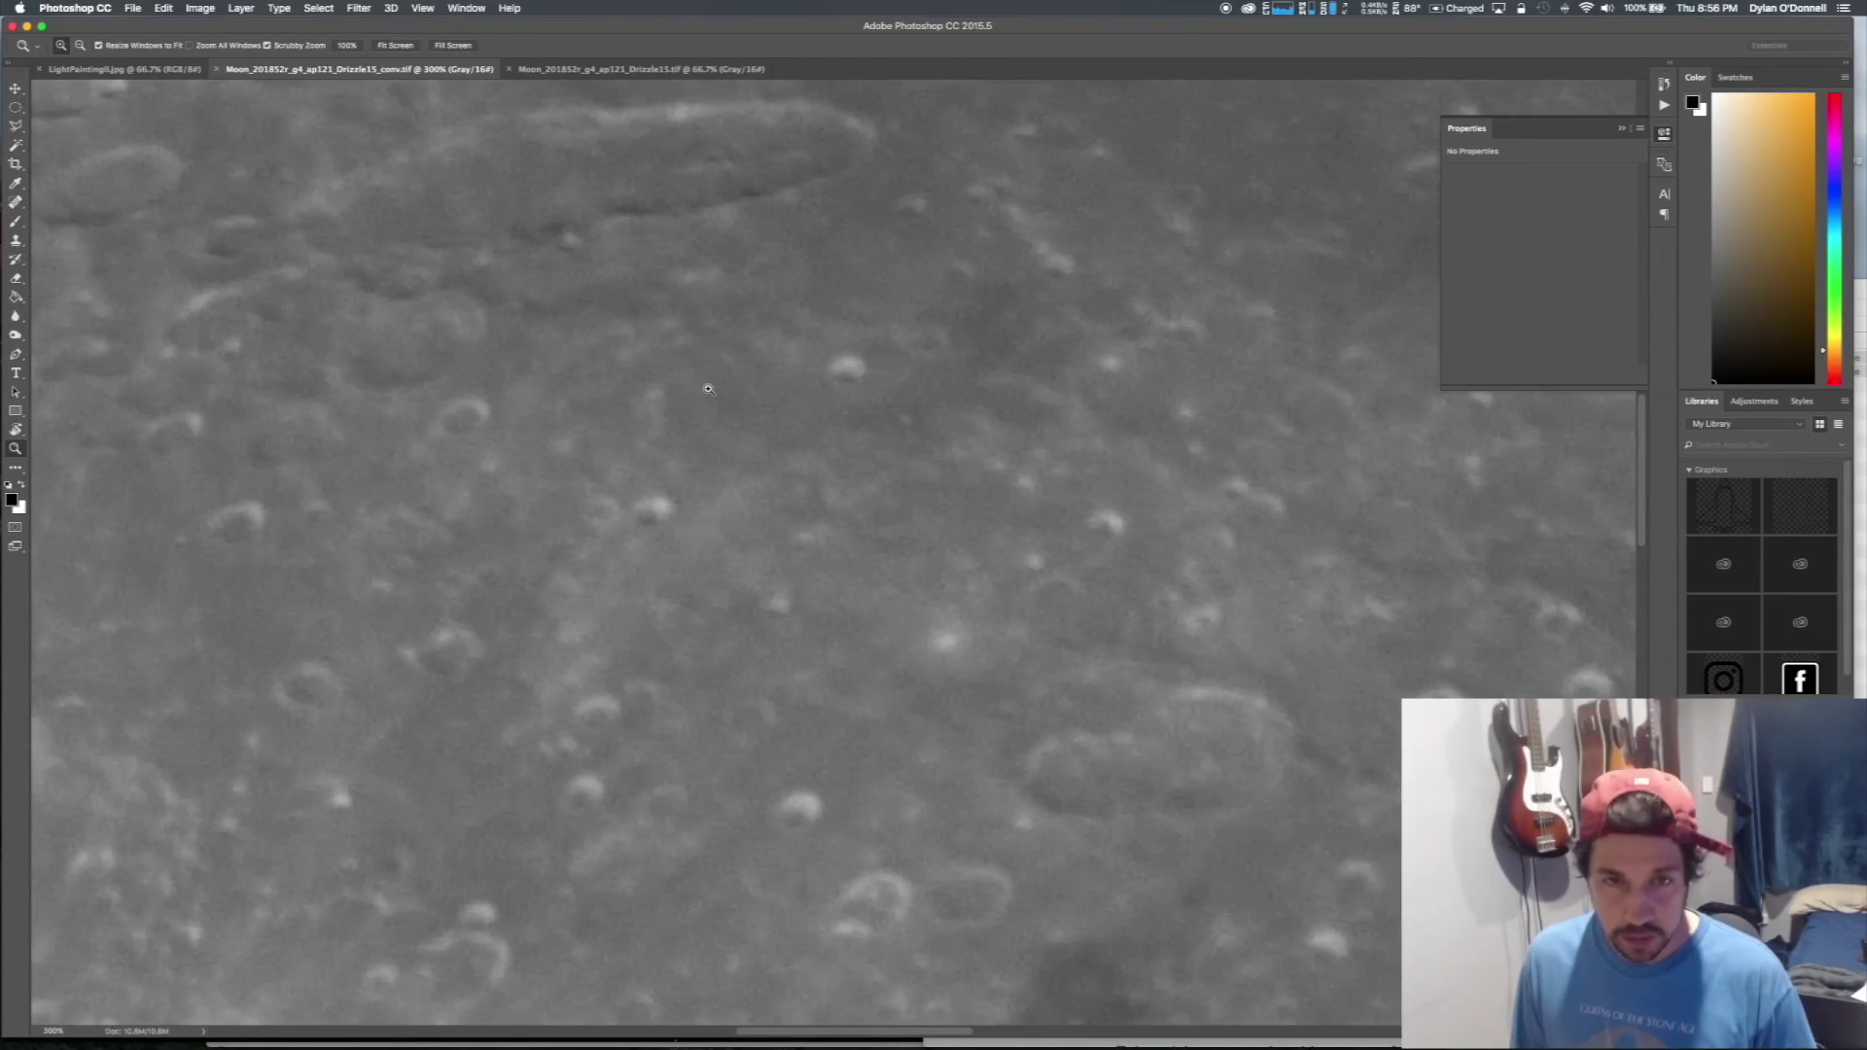
alt+click(708, 390)
alt+click(708, 389)
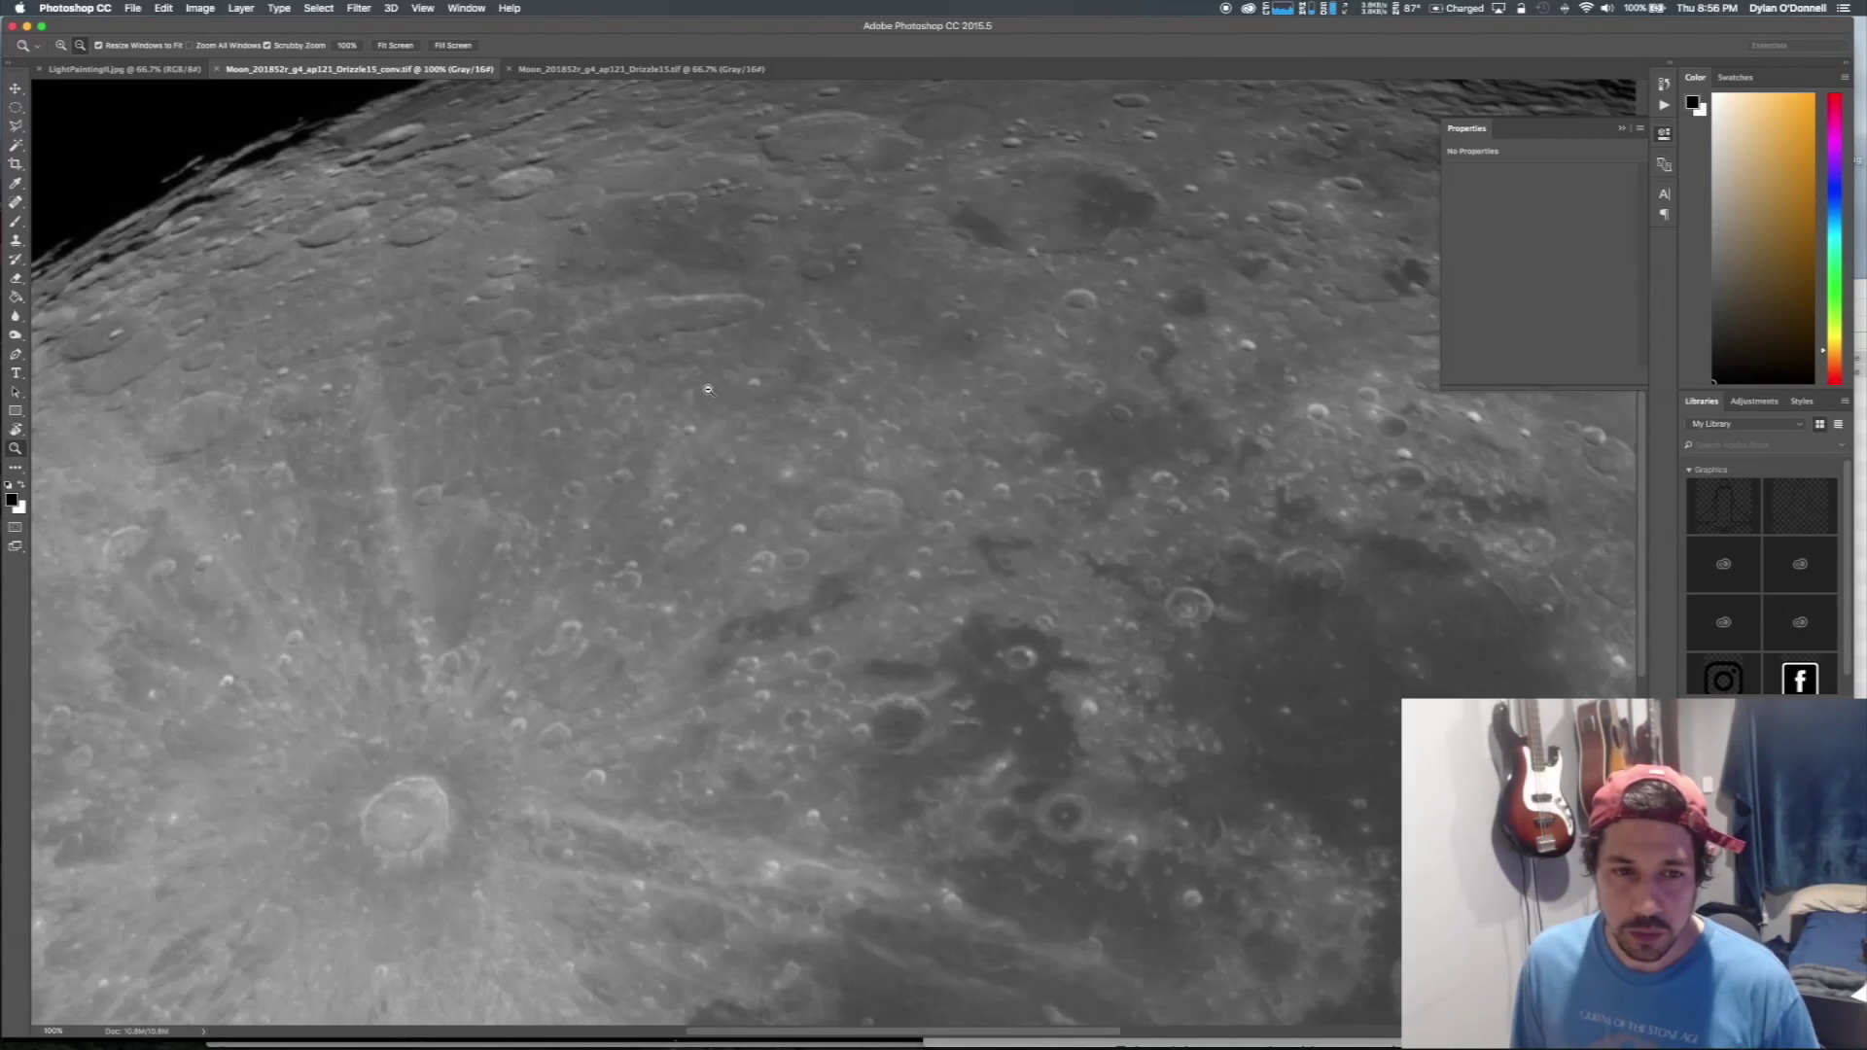
alt+click(708, 389)
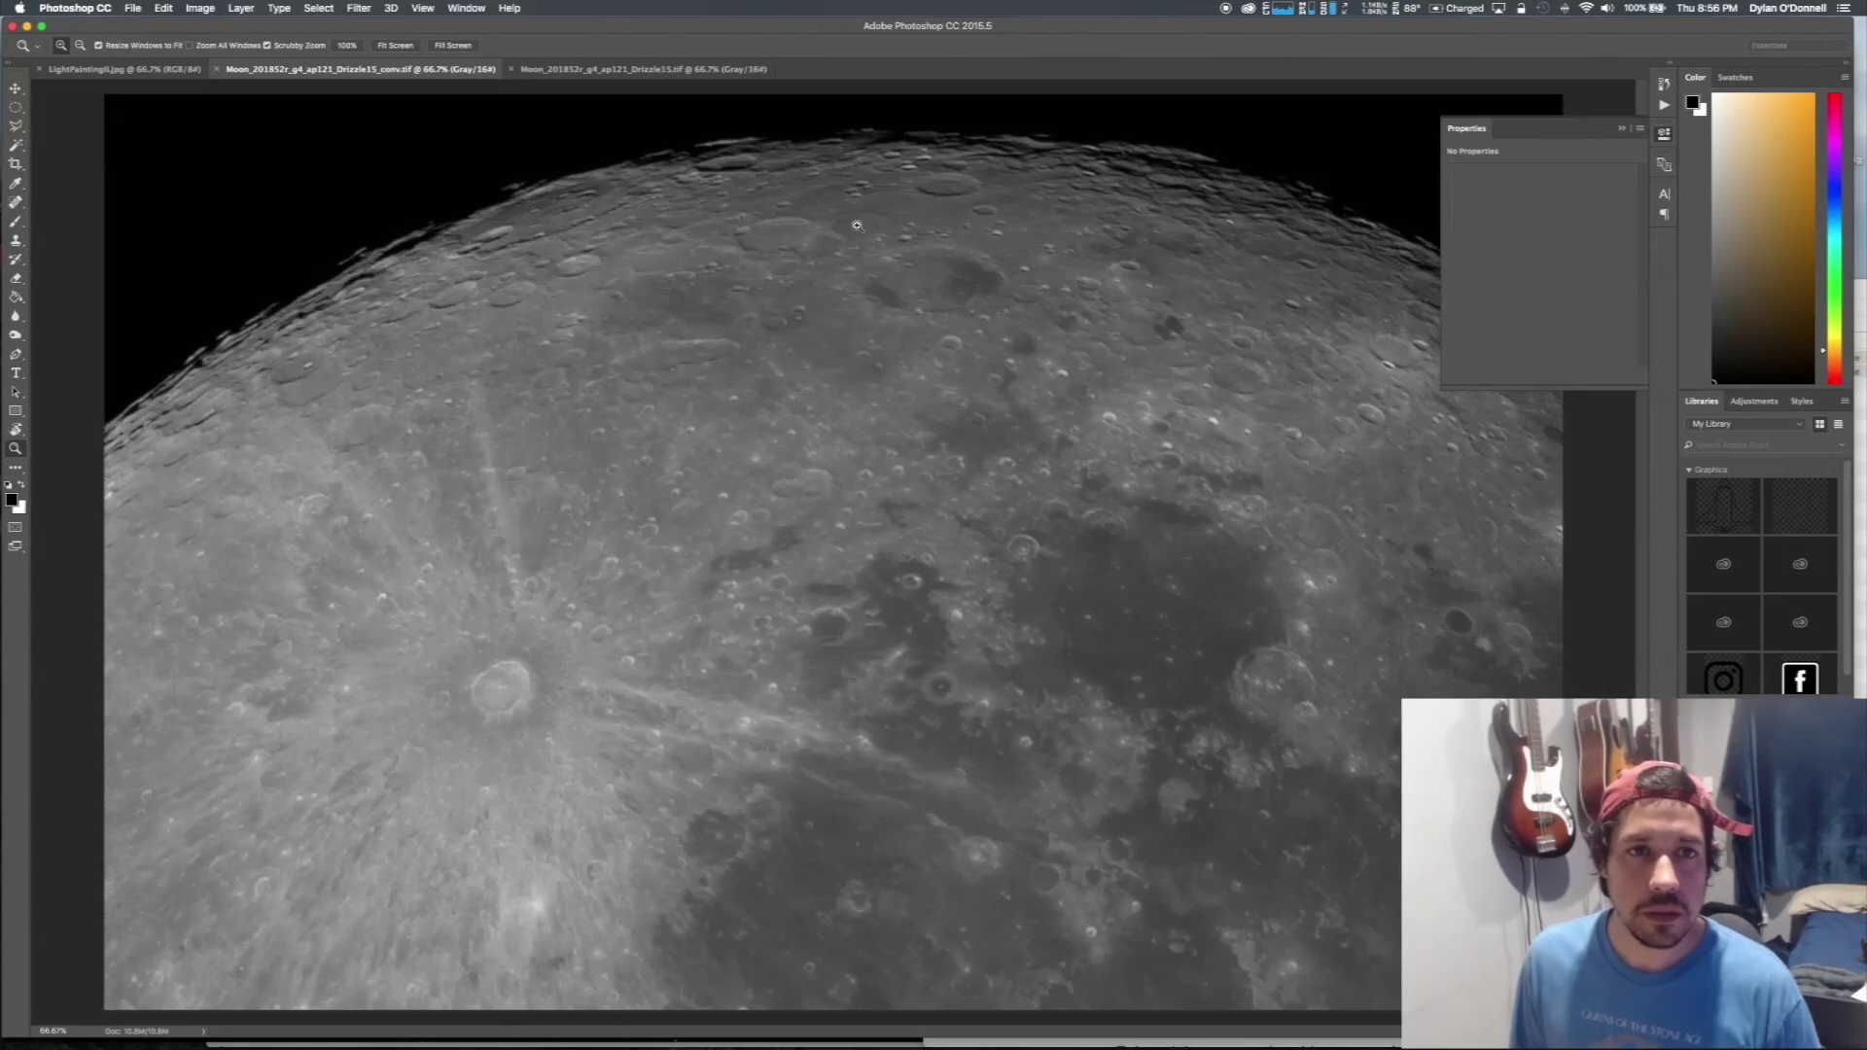
click(359, 7)
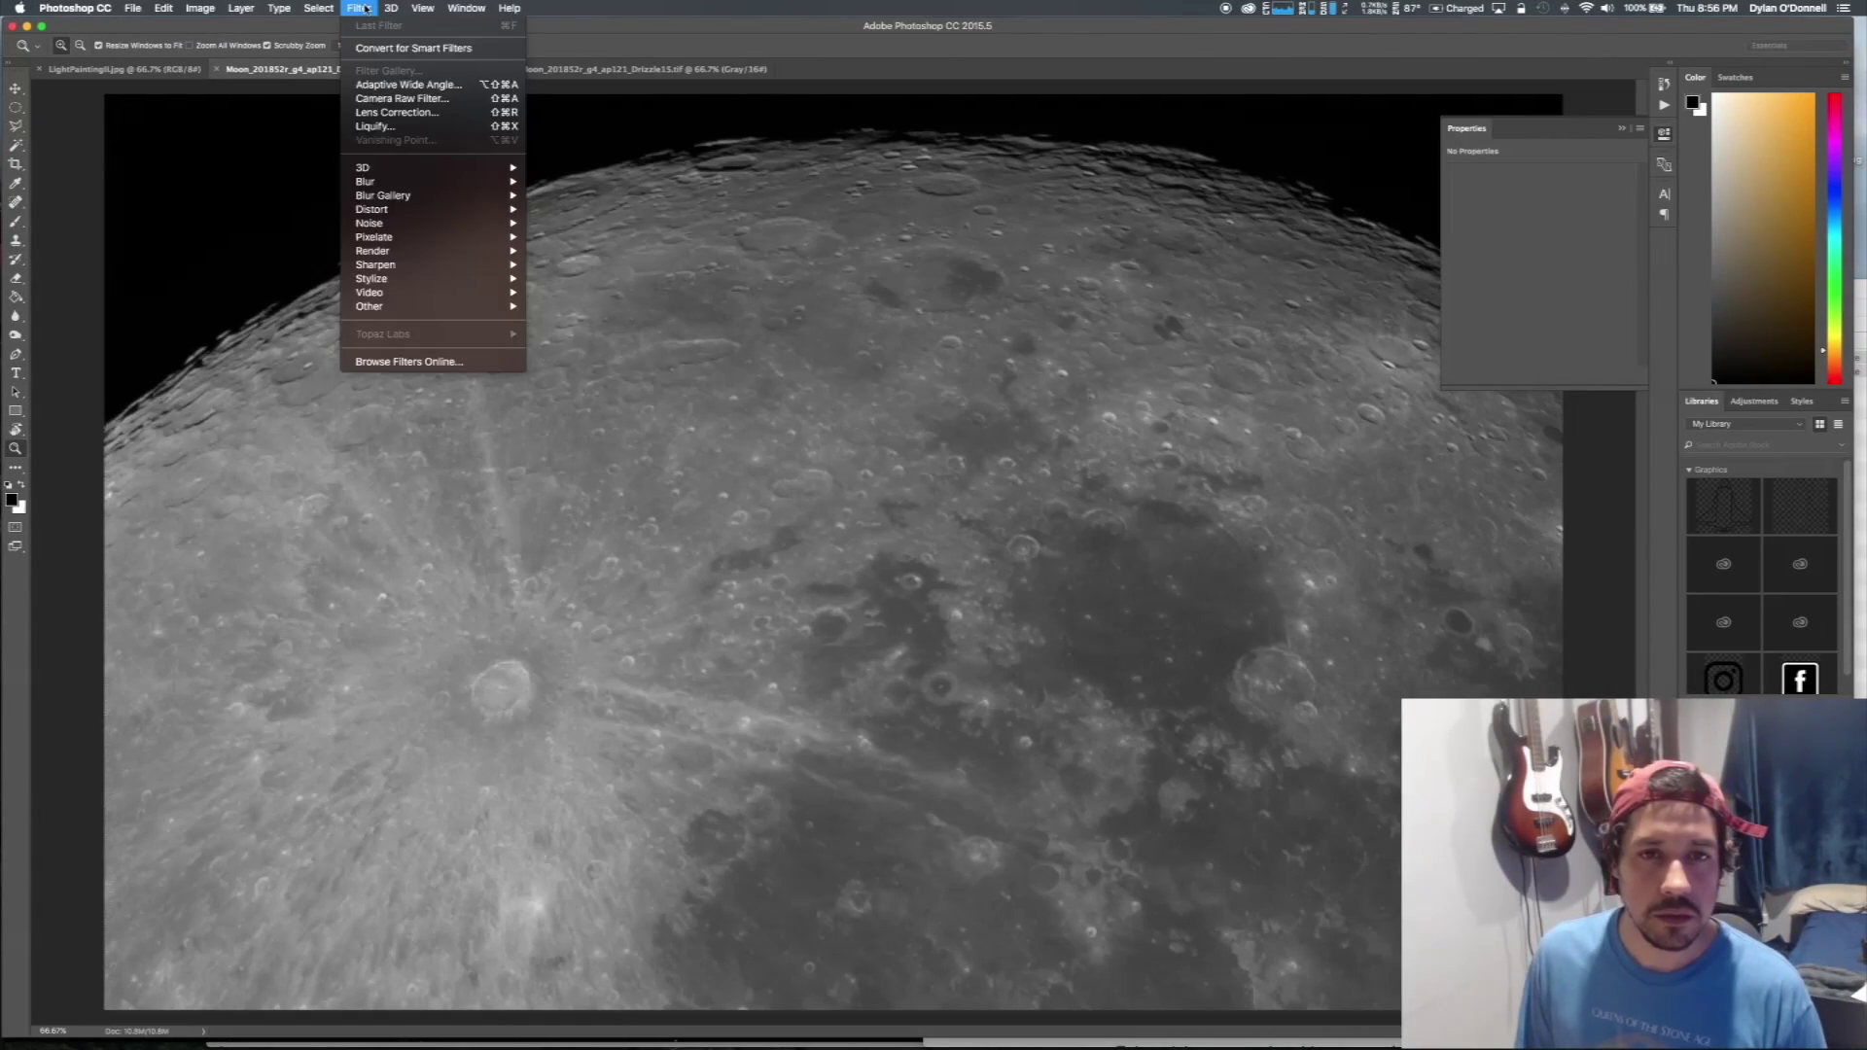
click(82, 185)
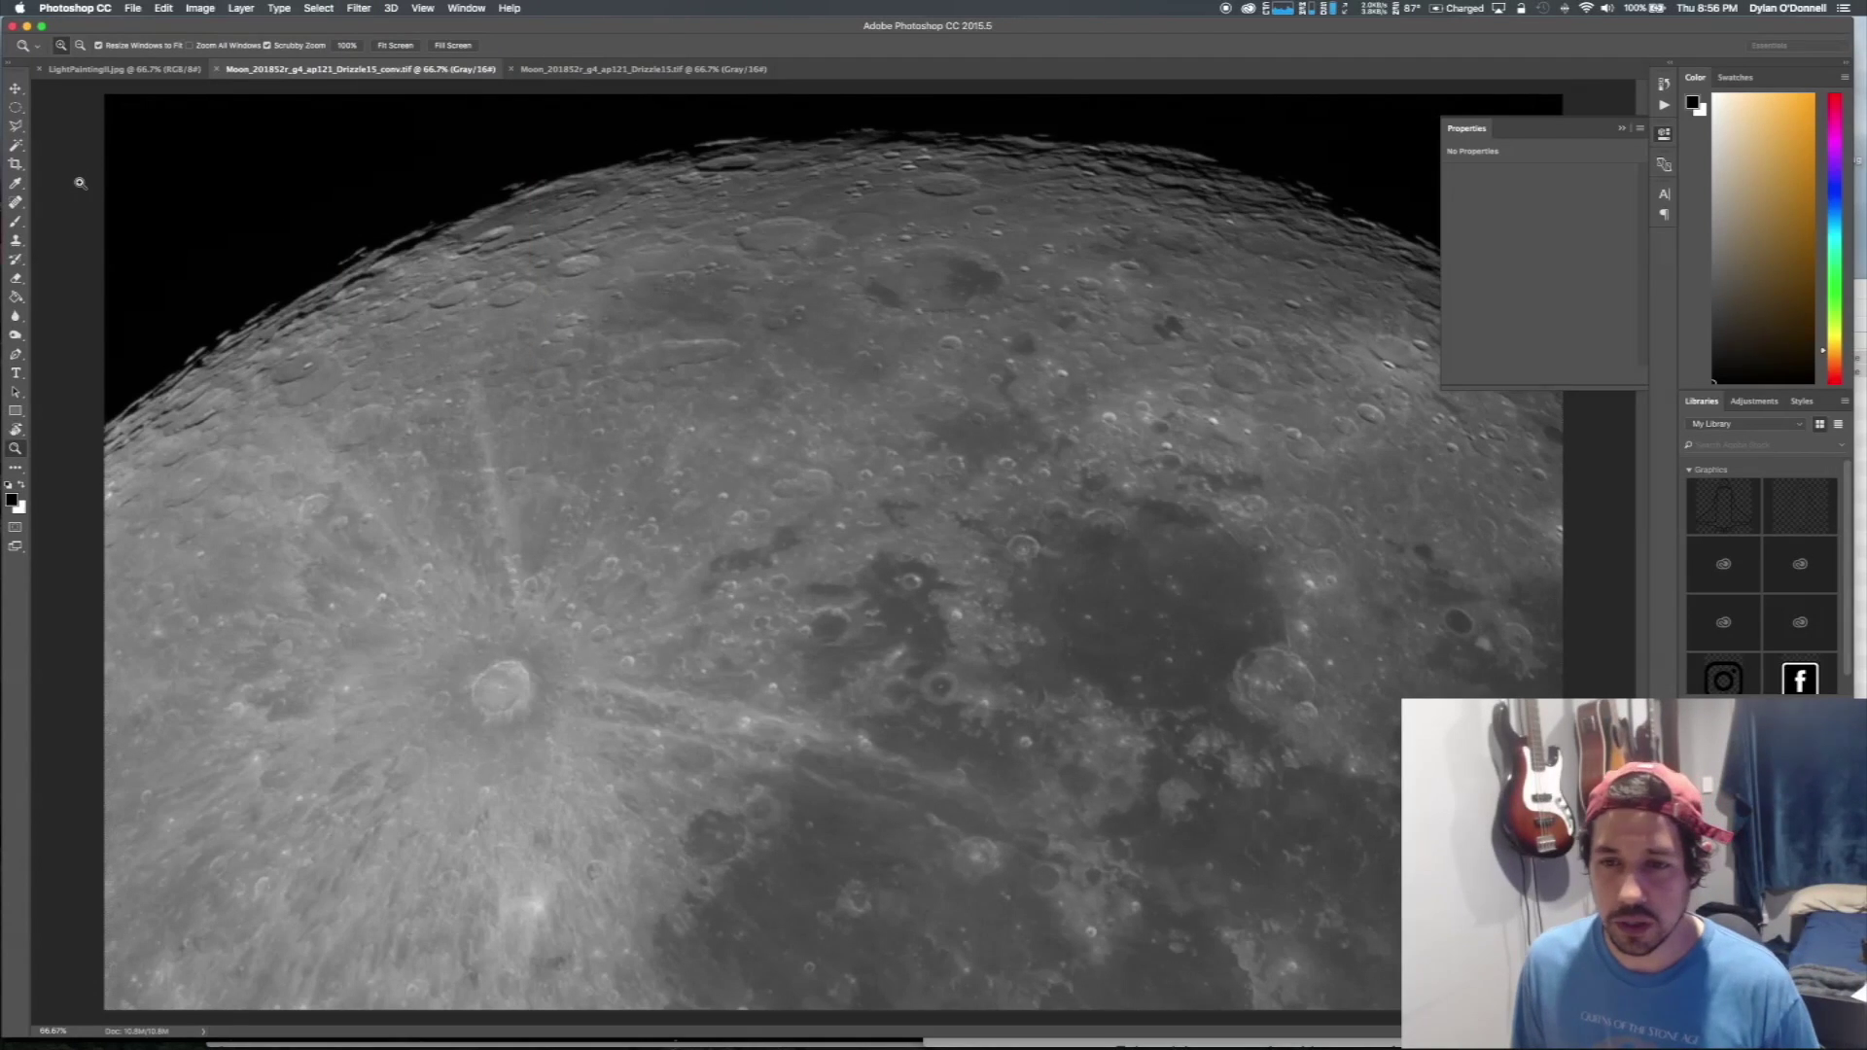